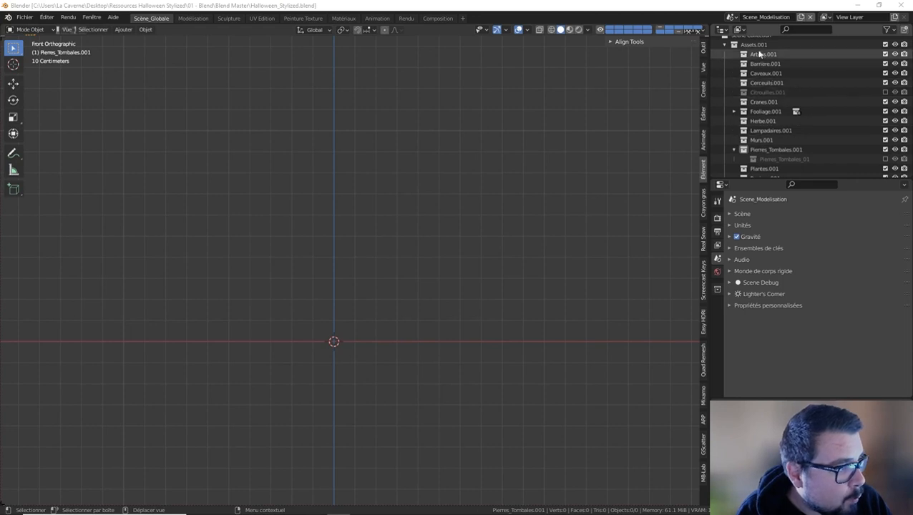
Create a new collection inside Assets.001 and name it Chaudron.001.
{"action": "right_click", "coordinate": [756, 45]}
{"action": "key", "text": "Escape"}
{"action": "scroll", "coordinate": [773, 86], "scroll_direction": "down", "scroll_amount": 3}
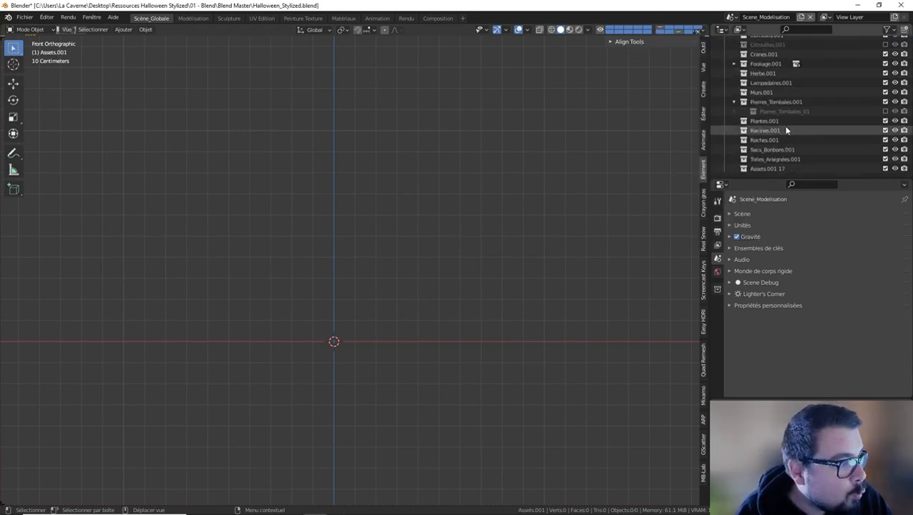
{"action": "left_click", "coordinate": [778, 169]}
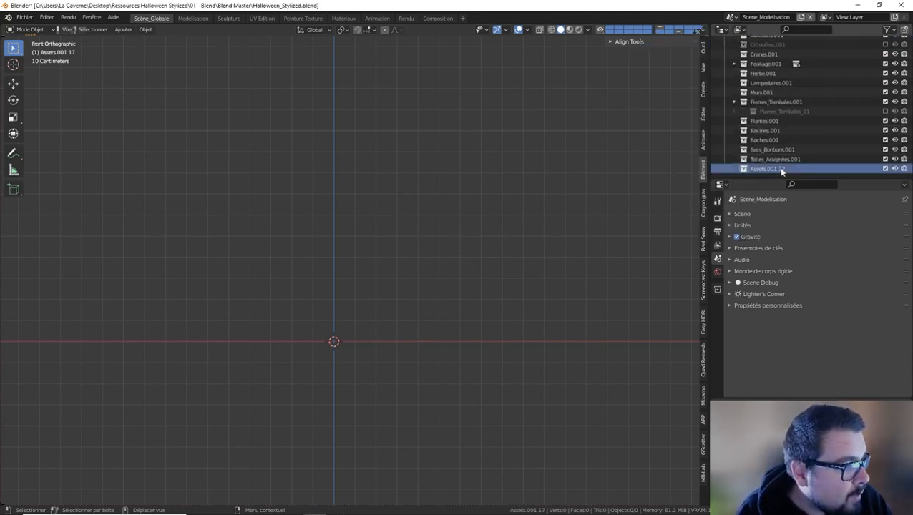
{"action": "double_click", "coordinate": [779, 169]}
{"action": "type", "text": "Chaudro"}
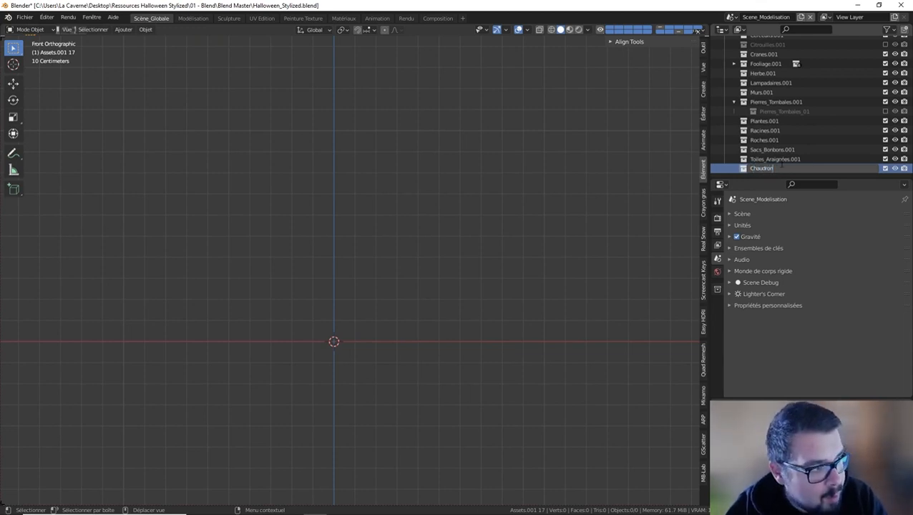
{"action": "type", "text": "n.01"}
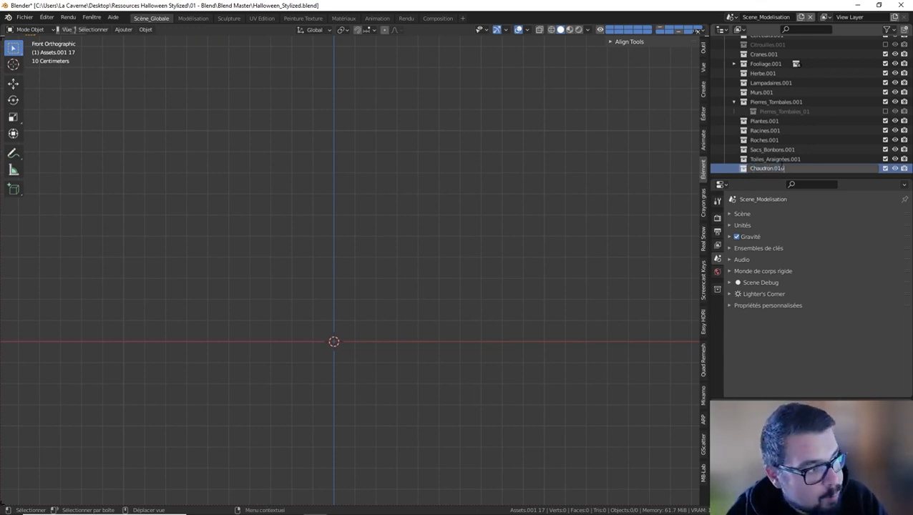
{"action": "key", "text": "BackSpace"}
{"action": "type", "text": "01"}
{"action": "key", "text": "Return"}
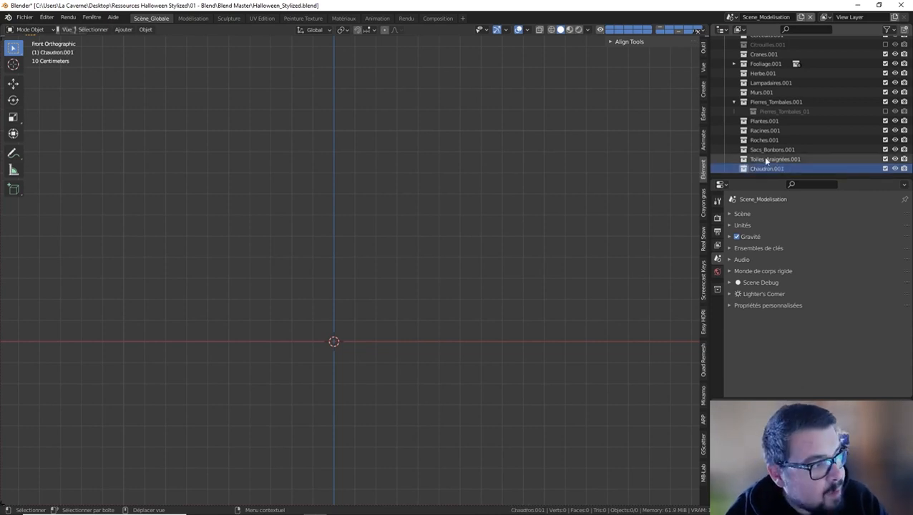
Switch to Scene_Principal and create a collection named Chaudron inside its Assets collection.
{"action": "left_click", "coordinate": [731, 16]}
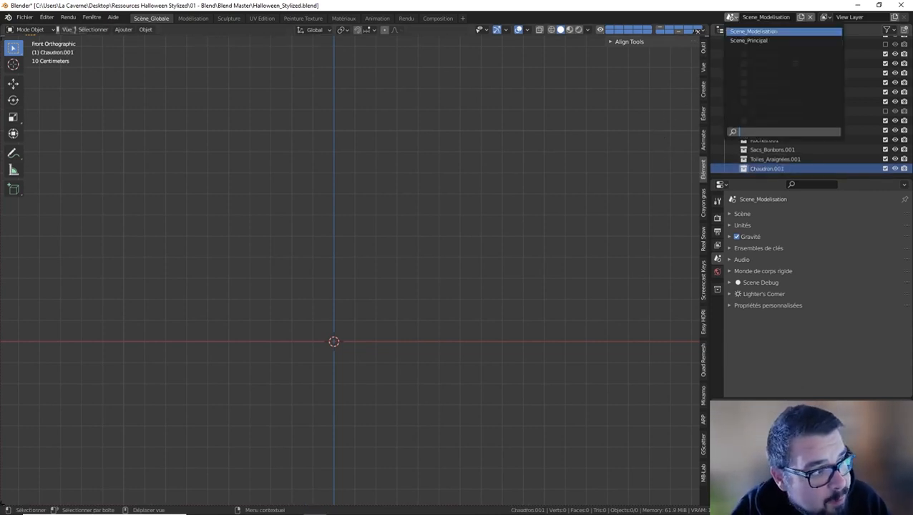
{"action": "left_click", "coordinate": [749, 40]}
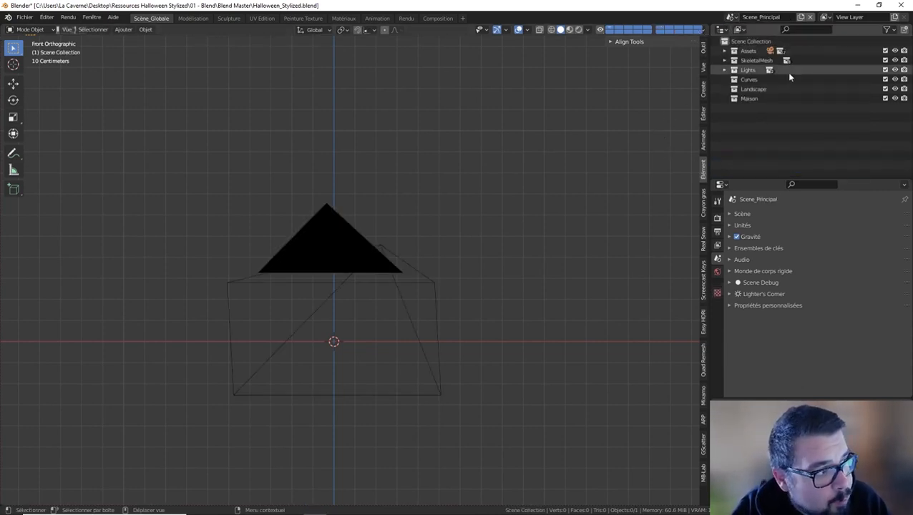
{"action": "left_click", "coordinate": [733, 51]}
{"action": "left_click", "coordinate": [747, 51]}
{"action": "right_click", "coordinate": [747, 50]}
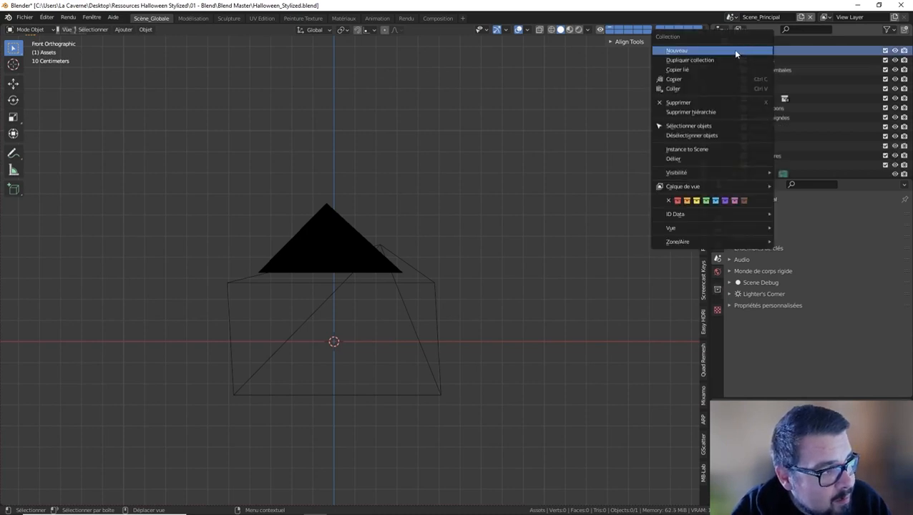
{"action": "left_click", "coordinate": [736, 53]}
{"action": "scroll", "coordinate": [794, 136], "scroll_direction": "down", "scroll_amount": 5}
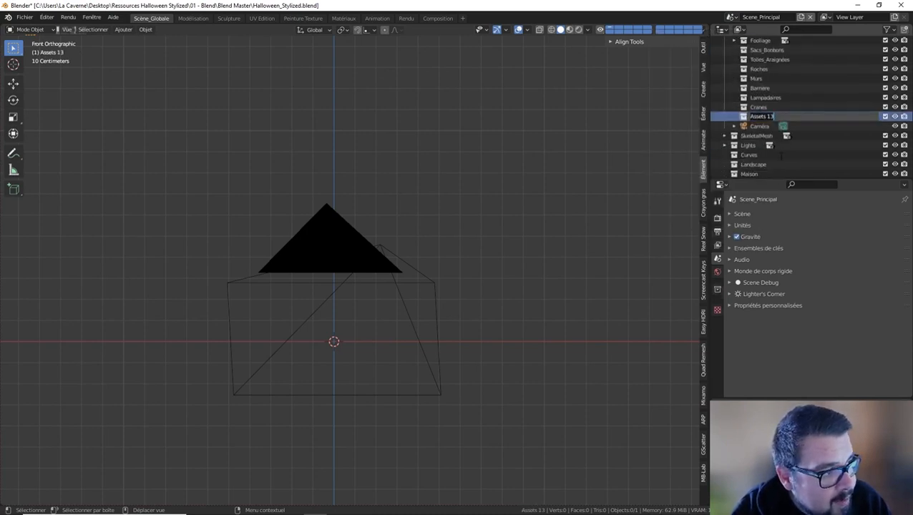
{"action": "type", "text": "Clou"}
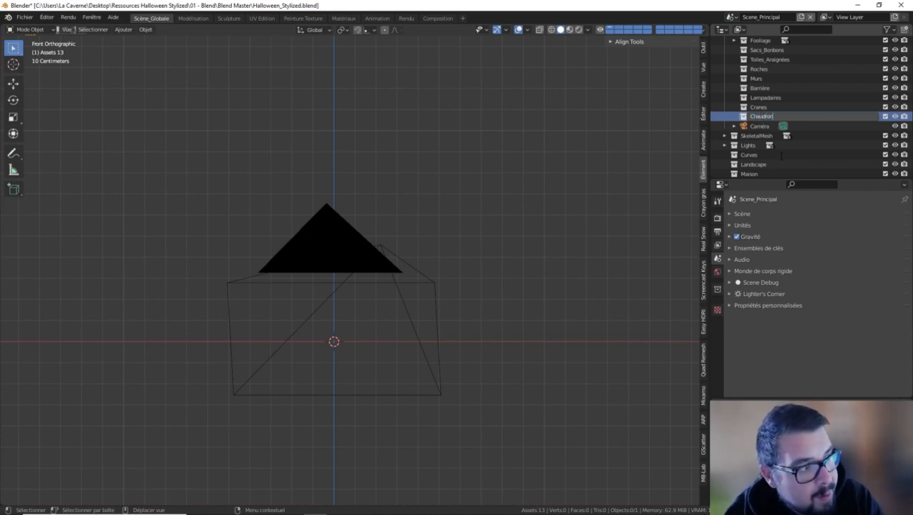
{"action": "key", "text": "Return"}
Return to Scene_Modelisation and add a cube mesh inside the Chaudron.001 collection.
{"action": "left_click", "coordinate": [730, 17]}
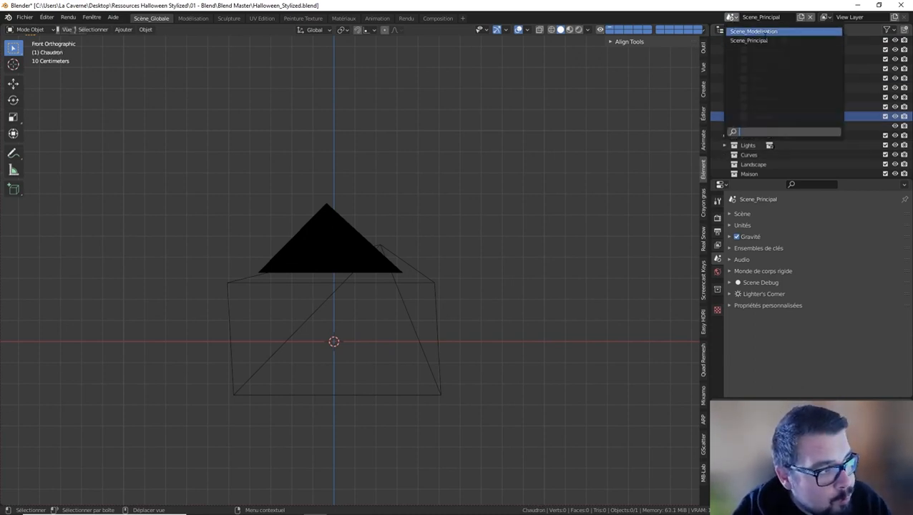
{"action": "left_click", "coordinate": [754, 31]}
{"action": "left_click", "coordinate": [765, 169]}
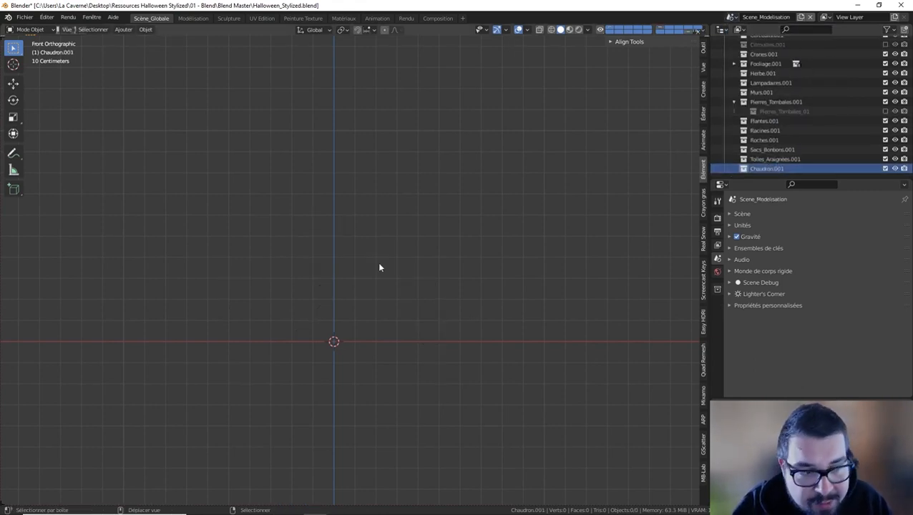
{"action": "key", "text": "shift+a"}
{"action": "mouse_move", "coordinate": [379, 264]}
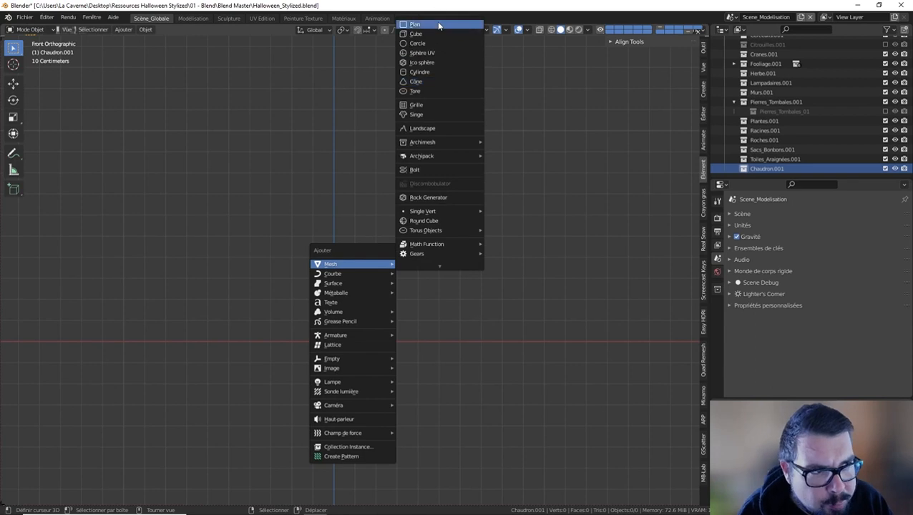
{"action": "left_click", "coordinate": [434, 34]}
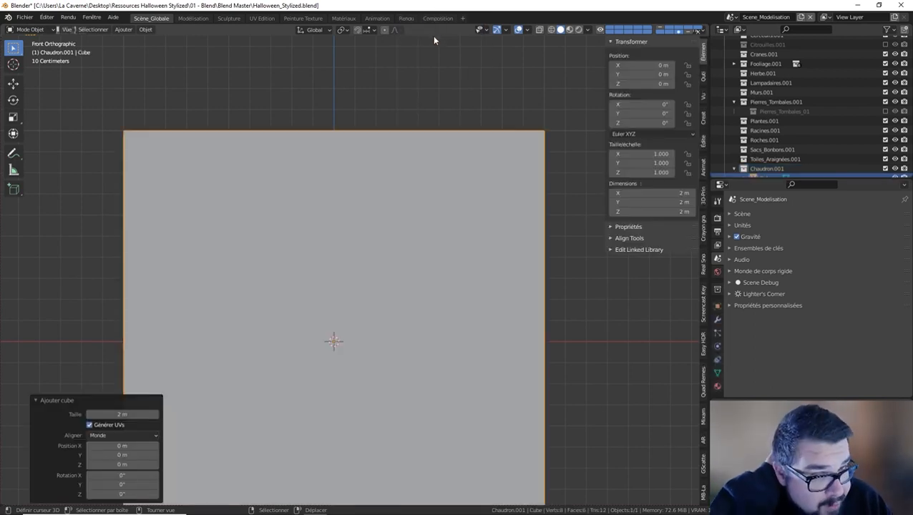
Move the cube up 1 m along the Z axis so it rests on the ground plane.
{"action": "scroll", "coordinate": [416, 219], "scroll_direction": "down", "scroll_amount": 2}
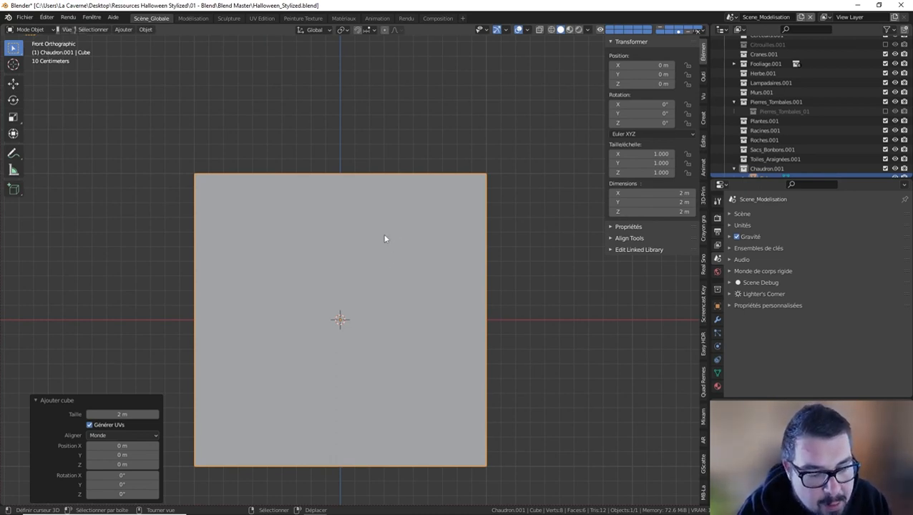
{"action": "key", "text": "g"}
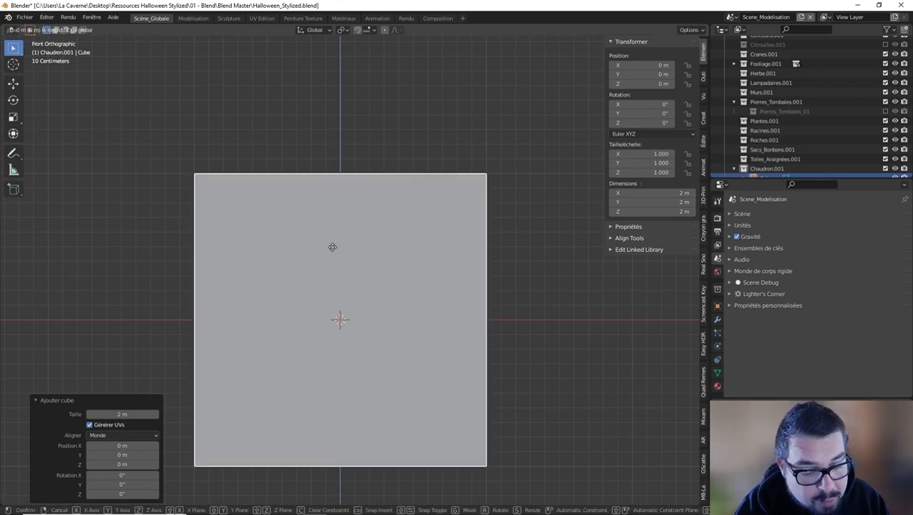
{"action": "key", "text": "z"}
{"action": "key", "text": "1"}
{"action": "key", "text": "Return"}
{"action": "scroll", "coordinate": [332, 251], "scroll_direction": "down", "scroll_amount": 3}
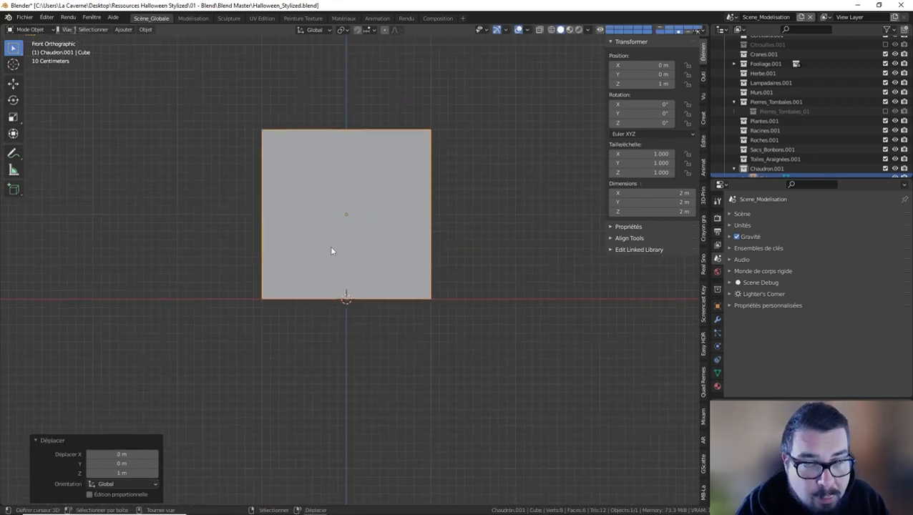
{"action": "middle_click_drag", "start_coordinate": [374, 228], "coordinate": [366, 265]}
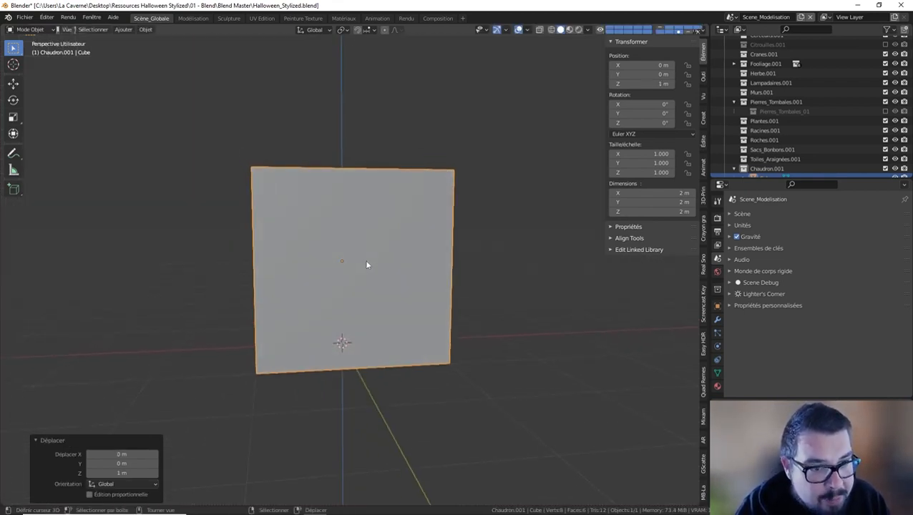
Enable the Screencast Keys display and collapse the settings of the last Move operation.
{"action": "key", "text": "n"}
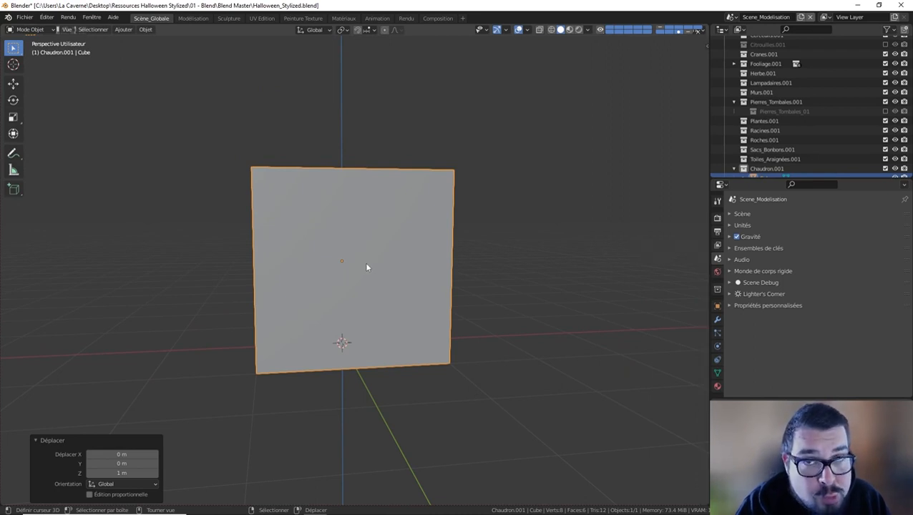
{"action": "key", "text": "n"}
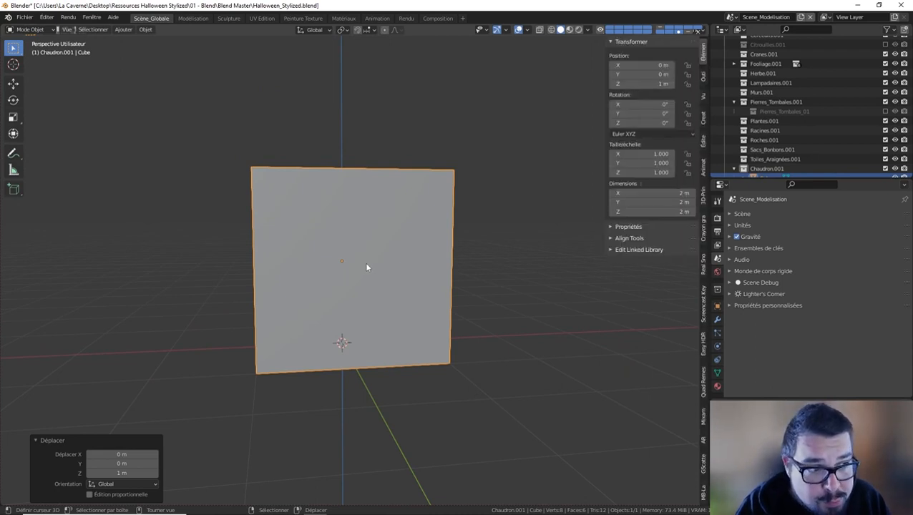
{"action": "left_click", "coordinate": [717, 322]}
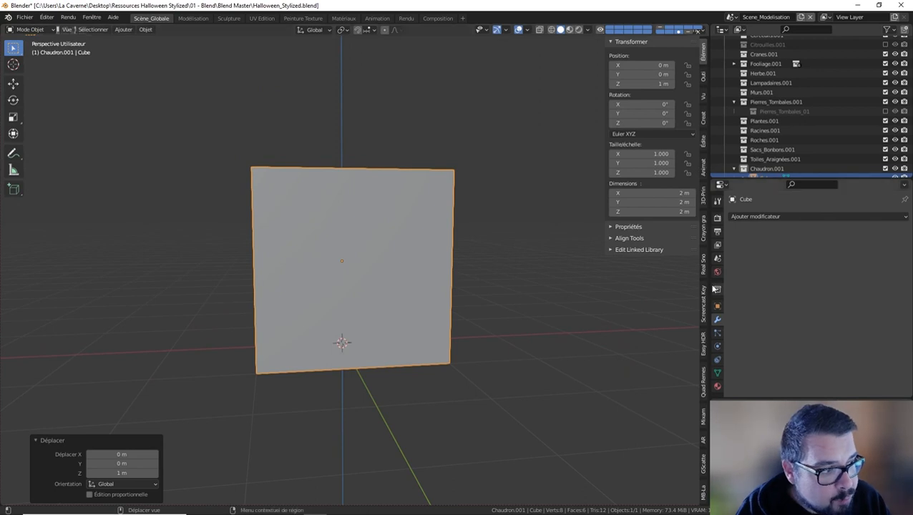
{"action": "left_click", "coordinate": [704, 293]}
{"action": "left_click", "coordinate": [618, 42]}
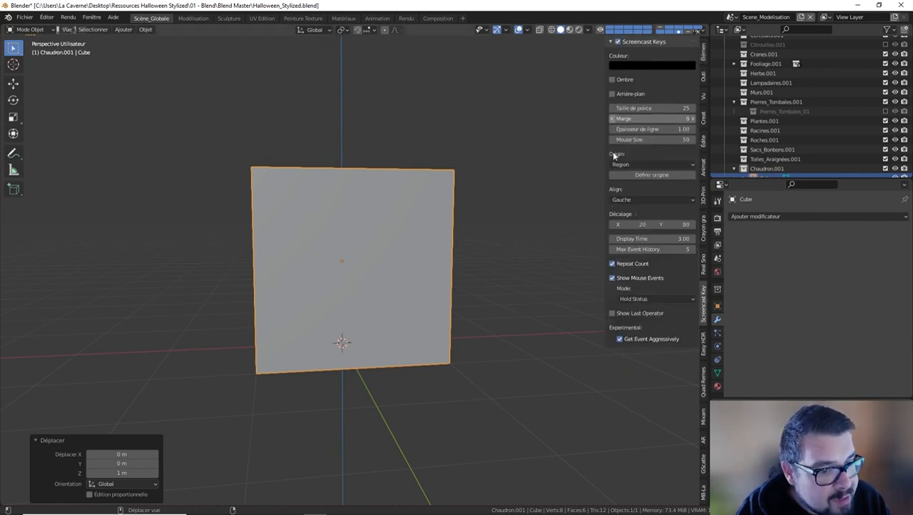
{"action": "left_click", "coordinate": [41, 439]}
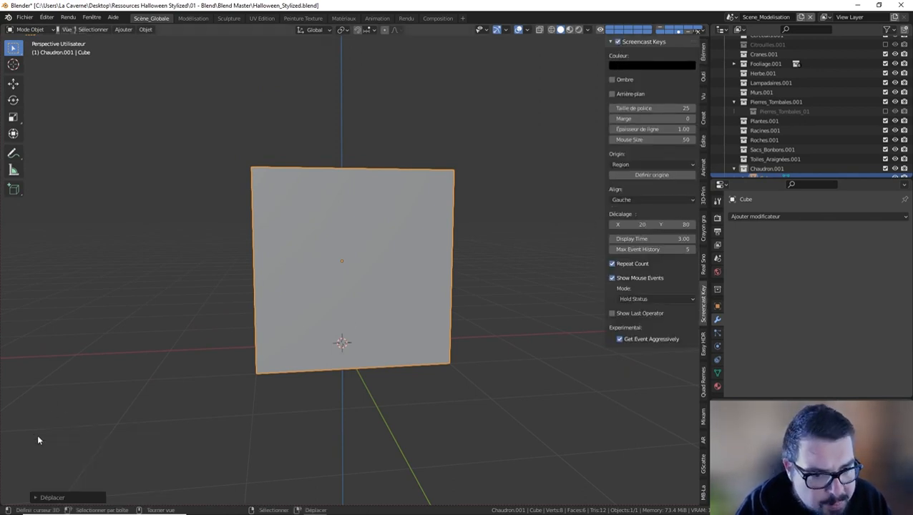
Add a Subdivision Surface modifier to the cube and set its subdivision type to Simple.
{"action": "left_click", "coordinate": [777, 217]}
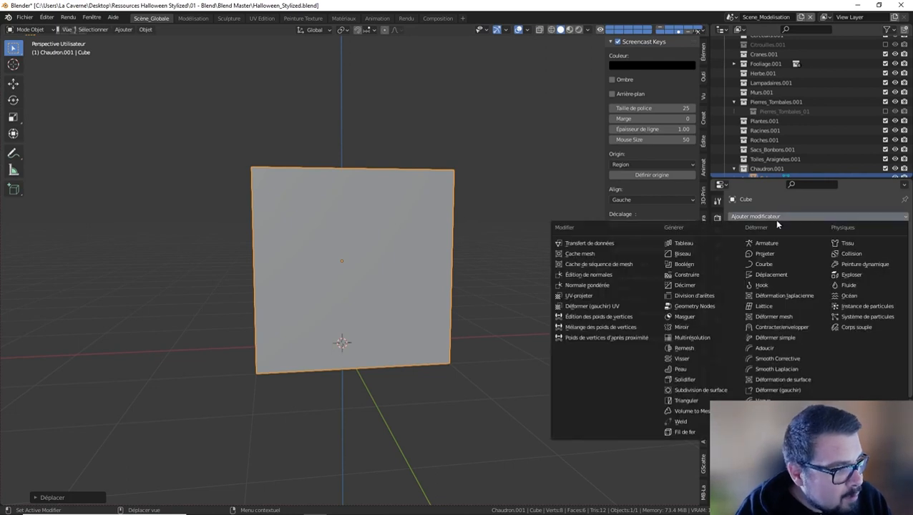
{"action": "left_click", "coordinate": [706, 390]}
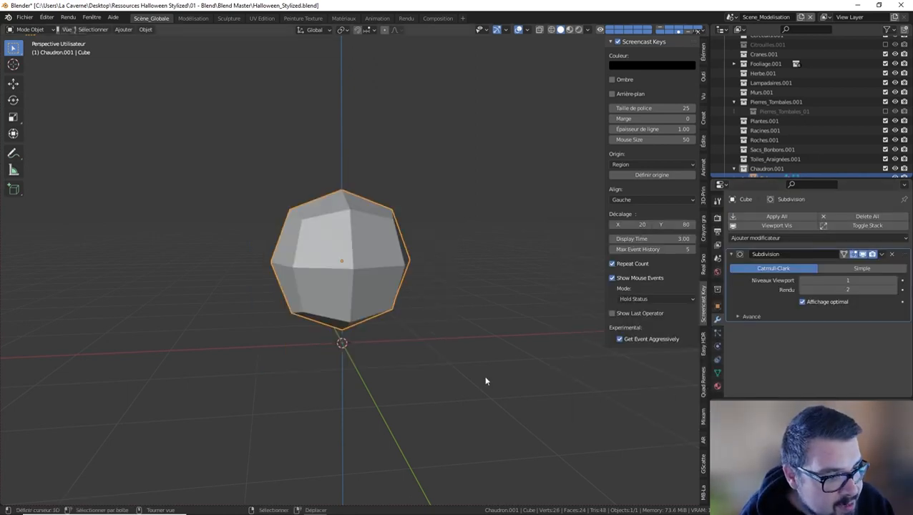
{"action": "middle_click_drag", "start_coordinate": [383, 247], "coordinate": [346, 233]}
{"action": "middle_click_drag", "start_coordinate": [424, 252], "coordinate": [401, 240]}
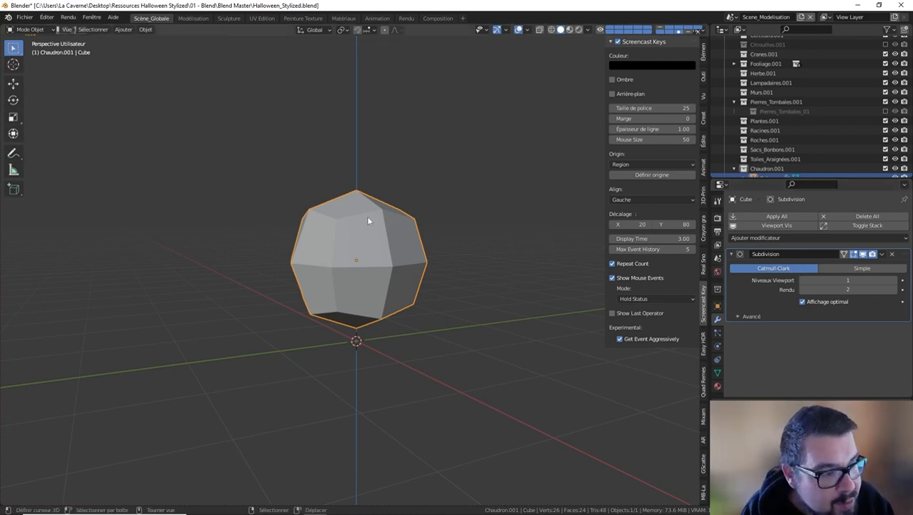
{"action": "left_click", "coordinate": [858, 269]}
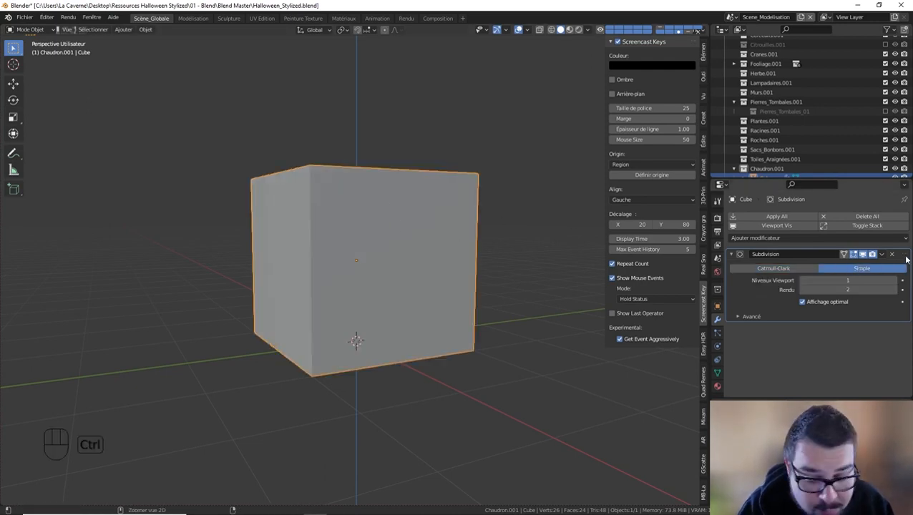
{"action": "key", "text": "ctrl+a"}
{"action": "key", "text": "Tab"}
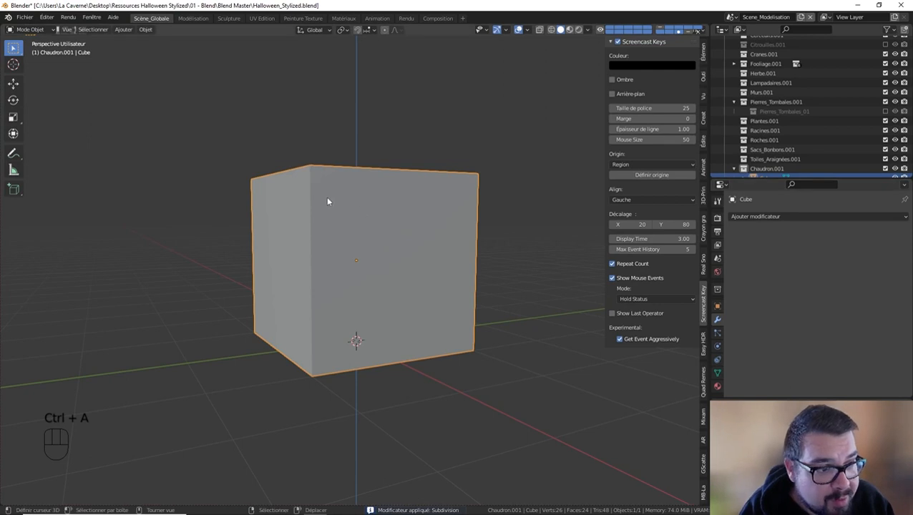
{"action": "middle_click_drag", "start_coordinate": [329, 200], "coordinate": [380, 204]}
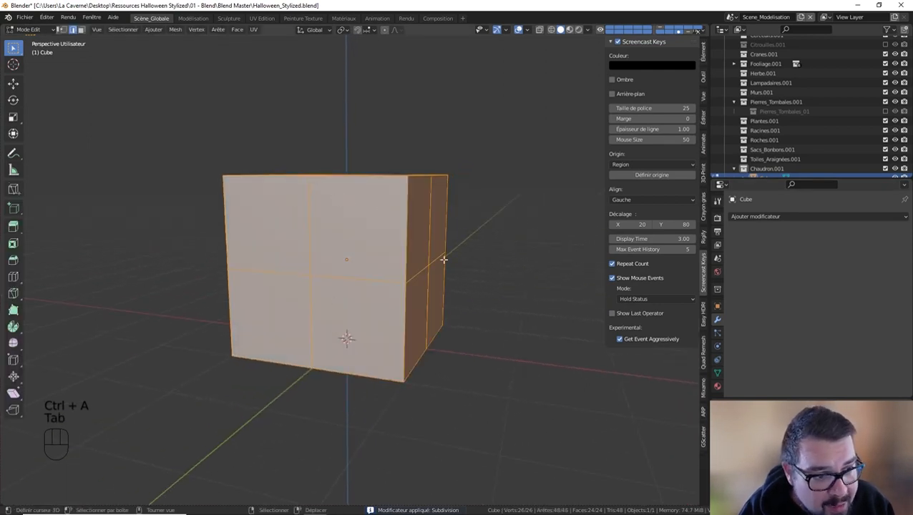
{"action": "middle_click_drag", "start_coordinate": [442, 258], "coordinate": [437, 238]}
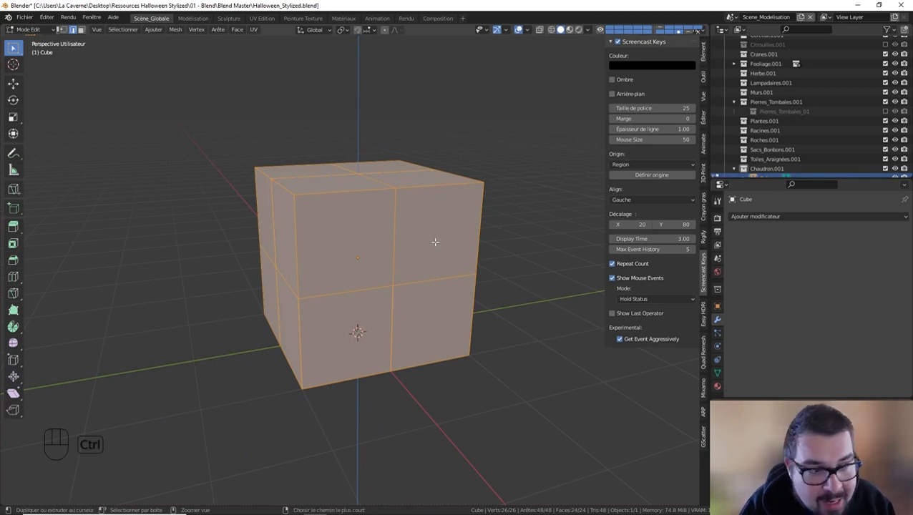
{"action": "key", "text": "ctrl+z"}
{"action": "key", "text": "ctrl+z"}
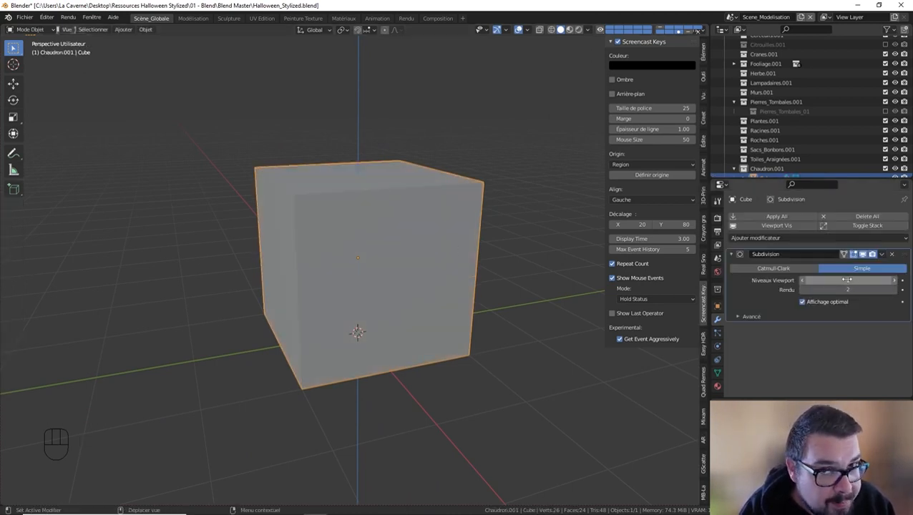
Set the Subdivision modifier's viewport level to 2, apply it, and enter Edit Mode on the cube.
{"action": "left_click", "coordinate": [896, 281]}
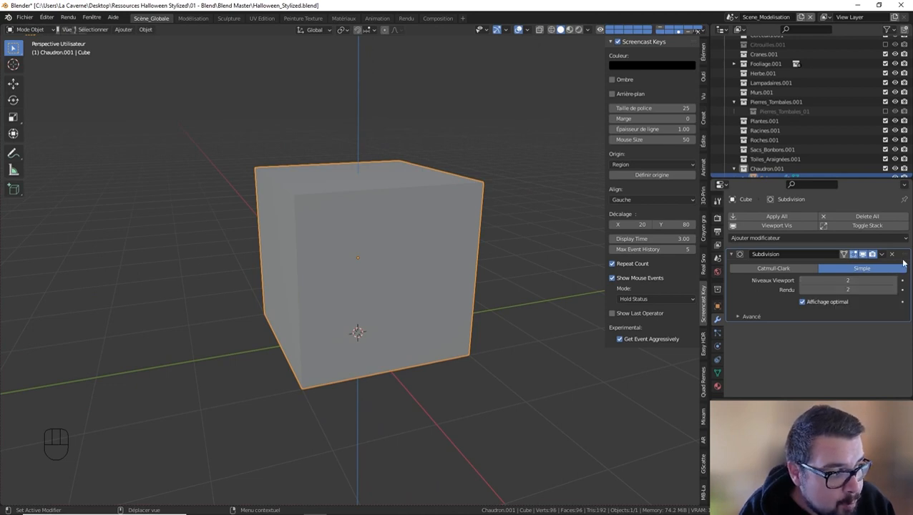
{"action": "key", "text": "ctrl+a"}
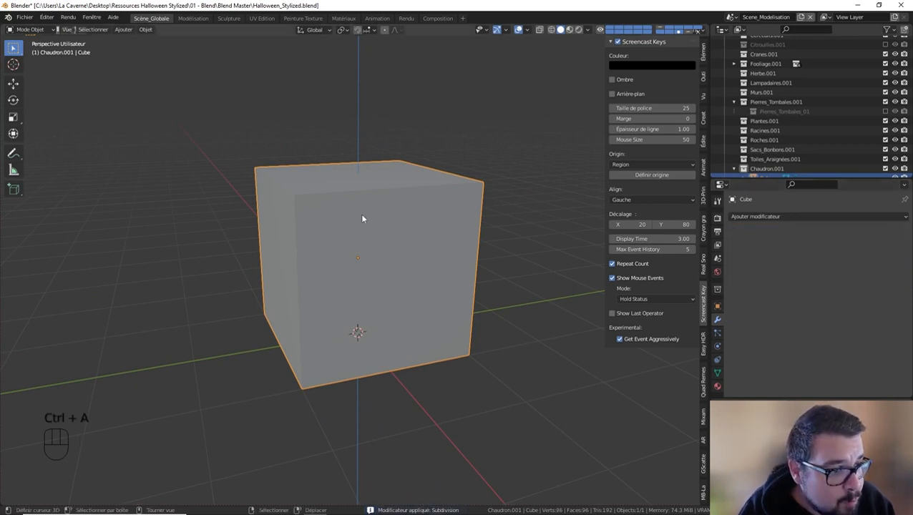
{"action": "key", "text": "Tab"}
{"action": "middle_click_drag", "start_coordinate": [371, 214], "coordinate": [343, 198]}
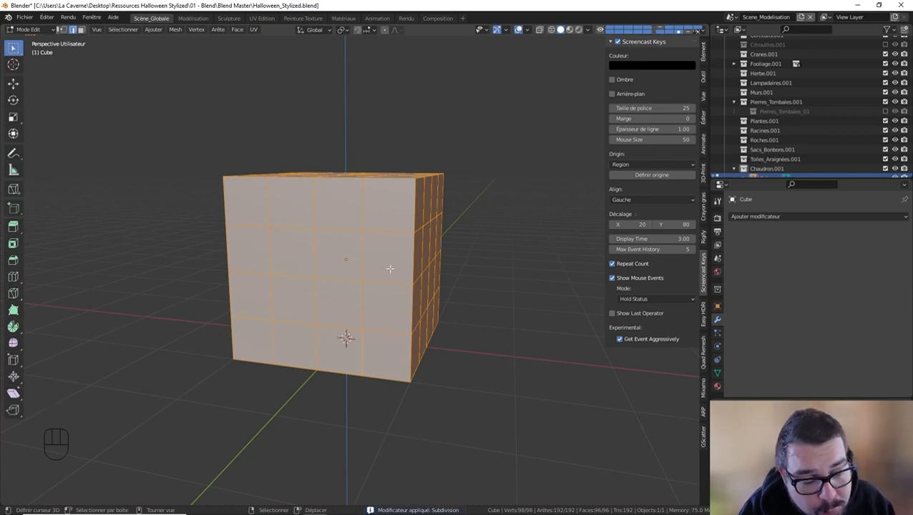
{"action": "middle_click_drag", "start_coordinate": [390, 267], "coordinate": [402, 265]}
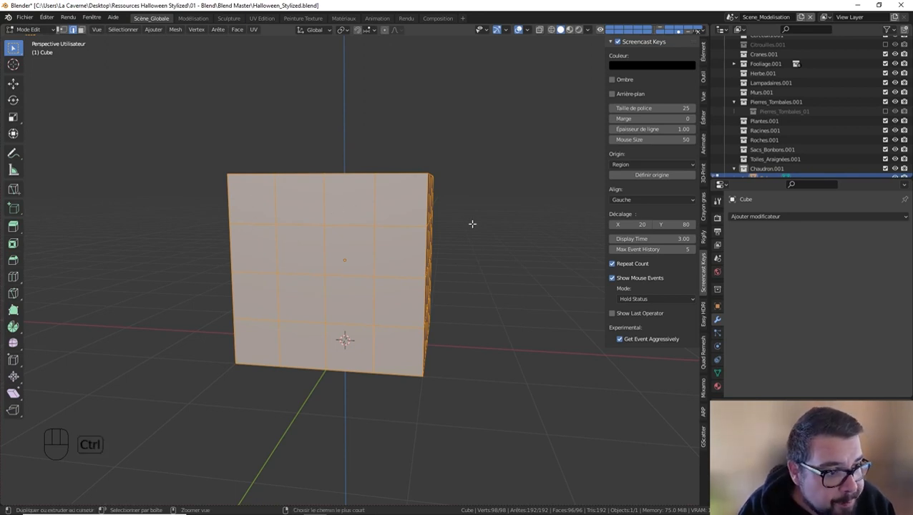
Undo entering Edit Mode and applying the Subdivision modifier, and set its subdivision type to Catmull-Clark.
{"action": "key", "text": "ctrl+z"}
{"action": "key", "text": "ctrl+z"}
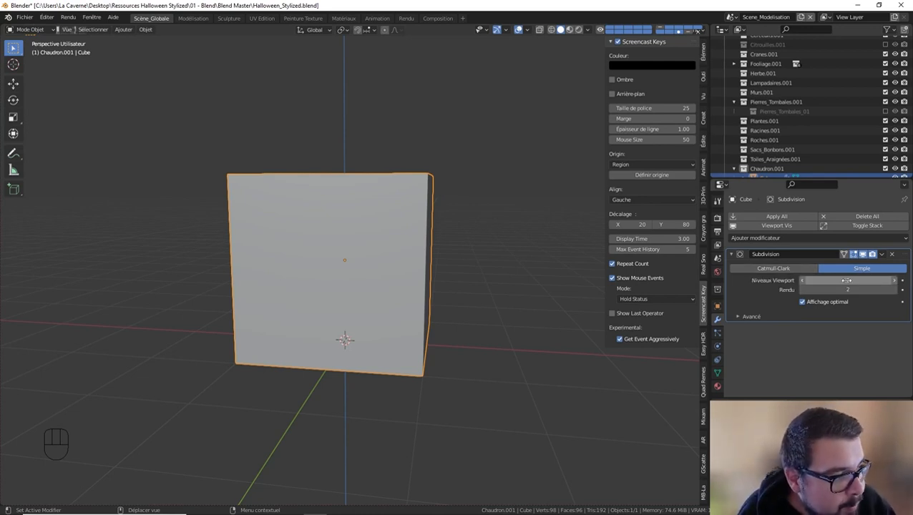
{"action": "left_click", "coordinate": [780, 269]}
{"action": "middle_click_drag", "start_coordinate": [349, 273], "coordinate": [436, 250]}
{"action": "key", "text": "KP_1"}
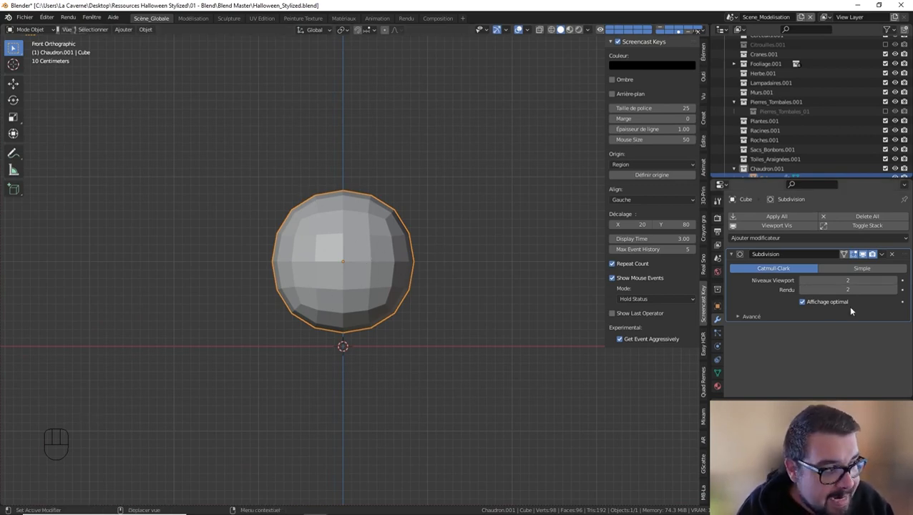
Enter Edit Mode on the cube and select its top face in face selection mode.
{"action": "middle_click_drag", "start_coordinate": [459, 254], "coordinate": [354, 283], "text": "shift"}
{"action": "key", "text": "Tab"}
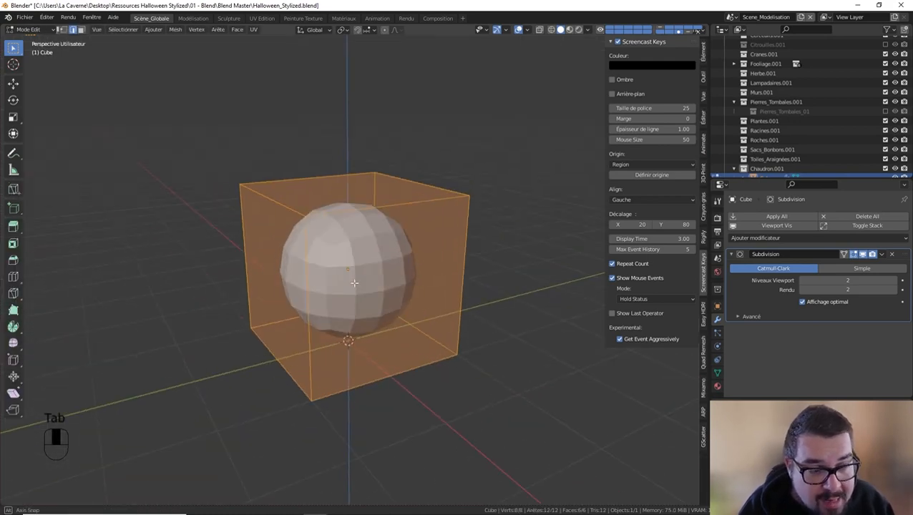
{"action": "left_click", "coordinate": [343, 201]}
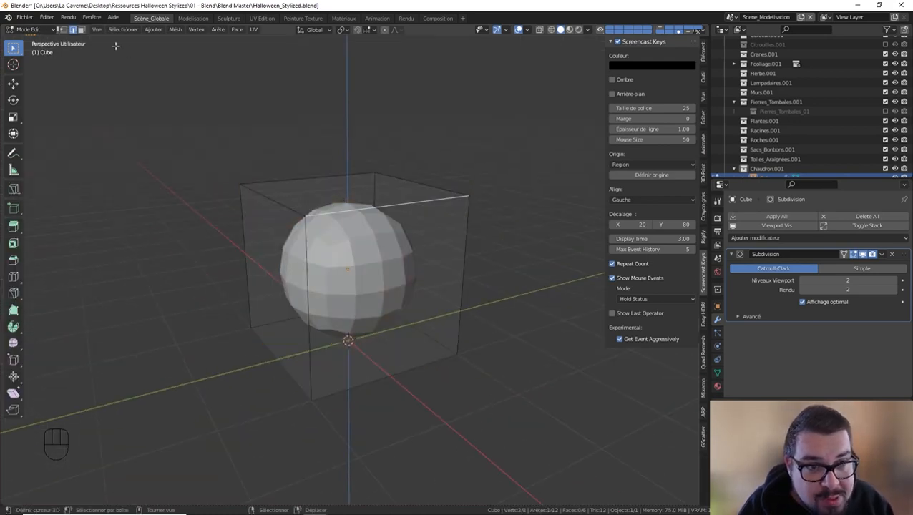
{"action": "left_click", "coordinate": [81, 30]}
{"action": "left_click", "coordinate": [312, 180]}
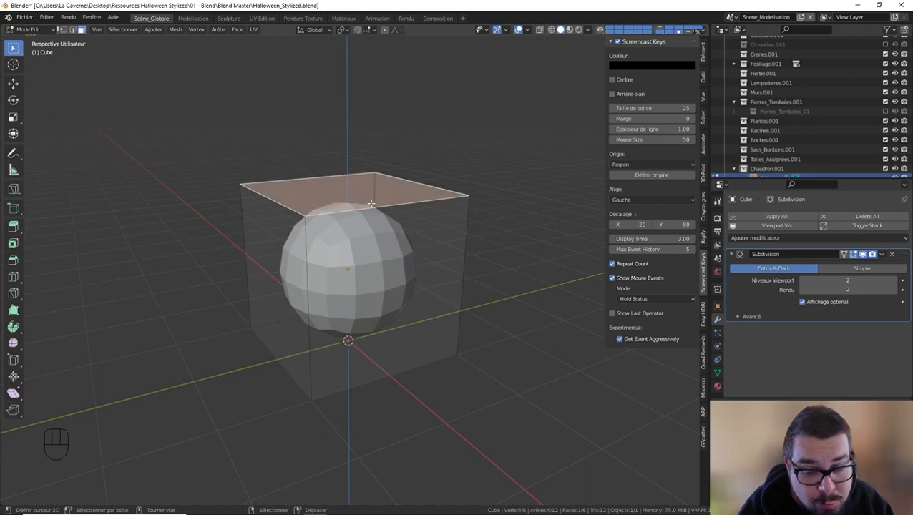
Try moving the top face and the front face of the cube's control cage.
{"action": "key", "text": "g"}
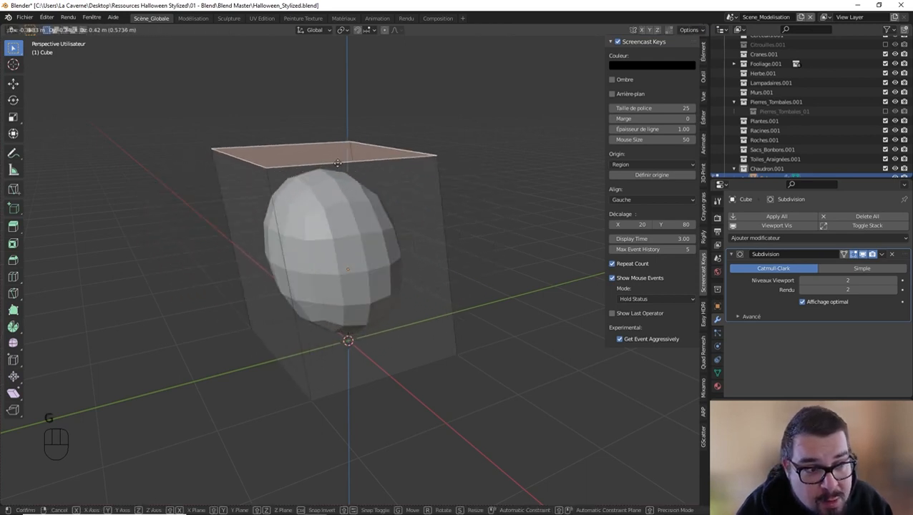
{"action": "right_click", "coordinate": [313, 221]}
{"action": "left_click", "coordinate": [383, 277]}
{"action": "key", "text": "g"}
{"action": "right_click", "coordinate": [404, 282]}
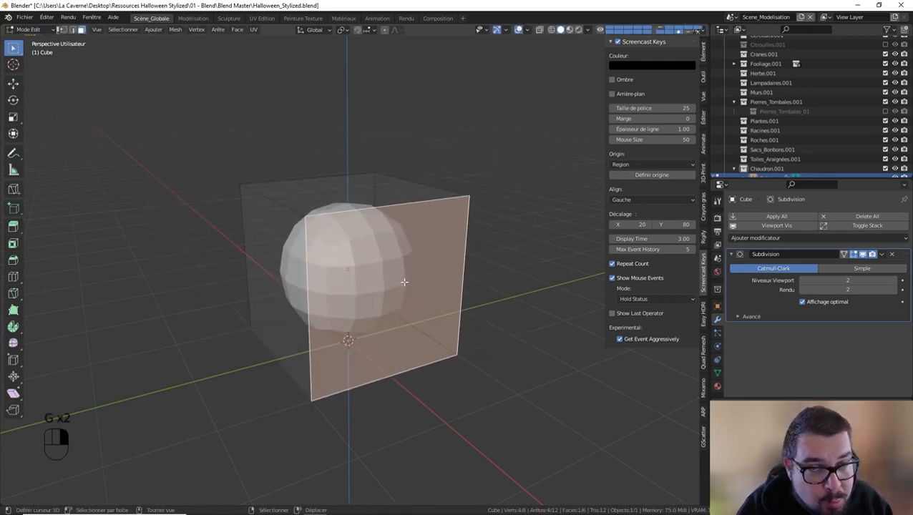
{"action": "middle_click_drag", "start_coordinate": [405, 282], "coordinate": [398, 236]}
{"action": "key", "text": "g"}
{"action": "right_click", "coordinate": [310, 292]}
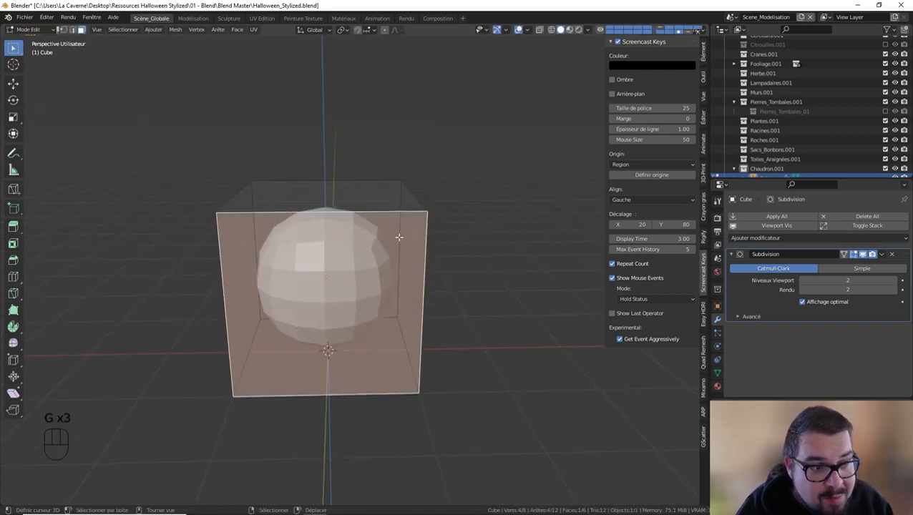
Delete the top face of the cube to open the rounded shape.
{"action": "left_click", "coordinate": [343, 187]}
{"action": "key", "text": "x"}
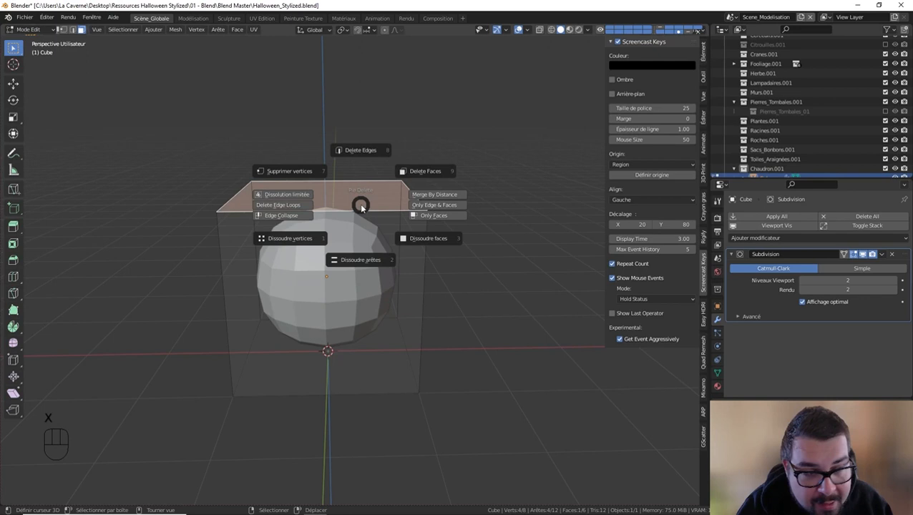
{"action": "left_click", "coordinate": [429, 170]}
{"action": "middle_click_drag", "start_coordinate": [432, 195], "coordinate": [318, 216]}
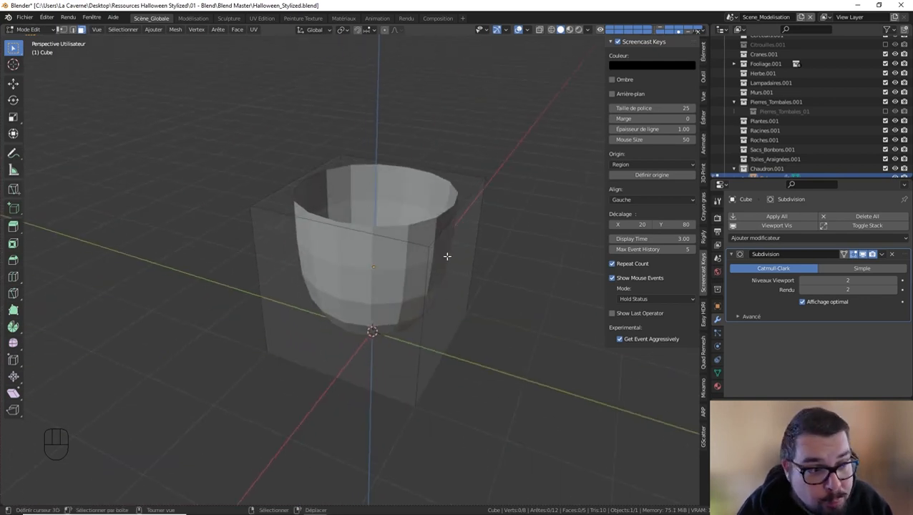
{"action": "middle_click_drag", "start_coordinate": [446, 255], "coordinate": [405, 267]}
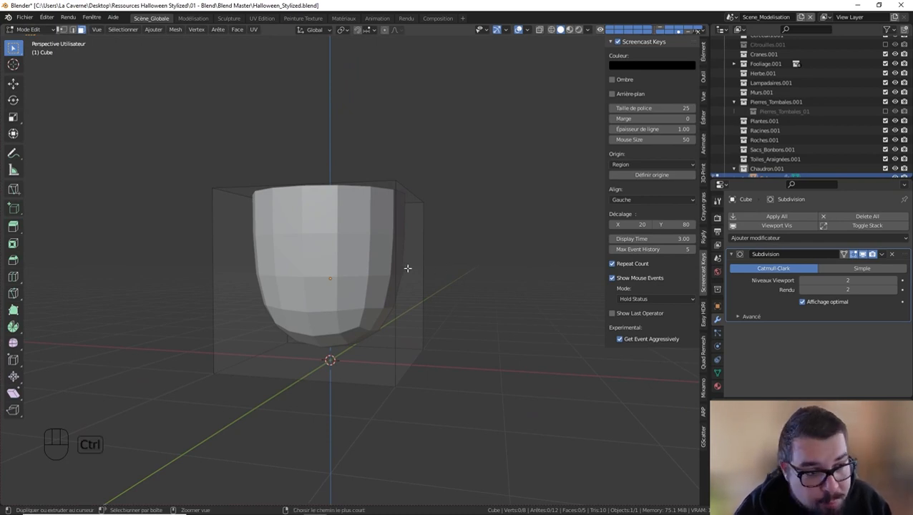
Try adding a horizontal loop cut around the open cube, and undo back to before the top face's deletion.
{"action": "key", "text": "ctrl+r"}
{"action": "left_click_drag", "start_coordinate": [408, 266], "coordinate": [408, 336]}
{"action": "key", "text": "ctrl+z"}
{"action": "key", "text": "ctrl+z"}
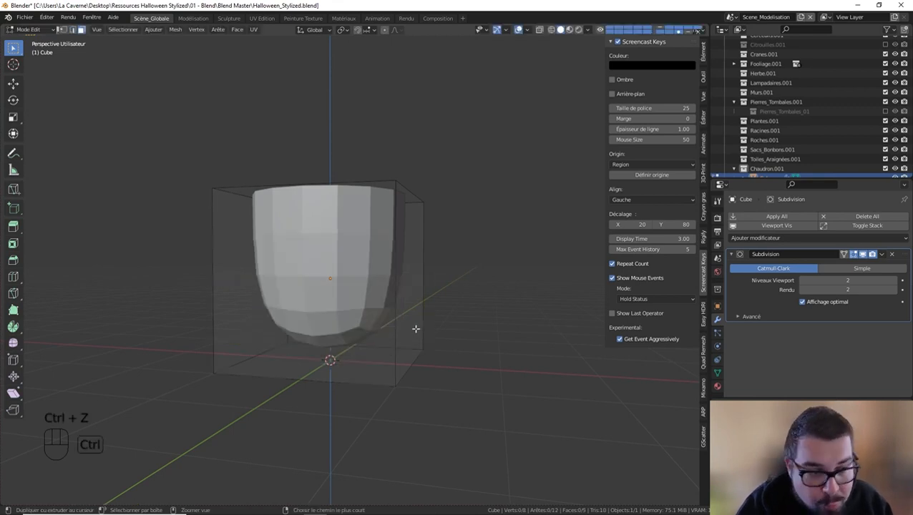
Delete the selected top face of the cube so the cauldron is open.
{"action": "key", "text": "KP_1"}
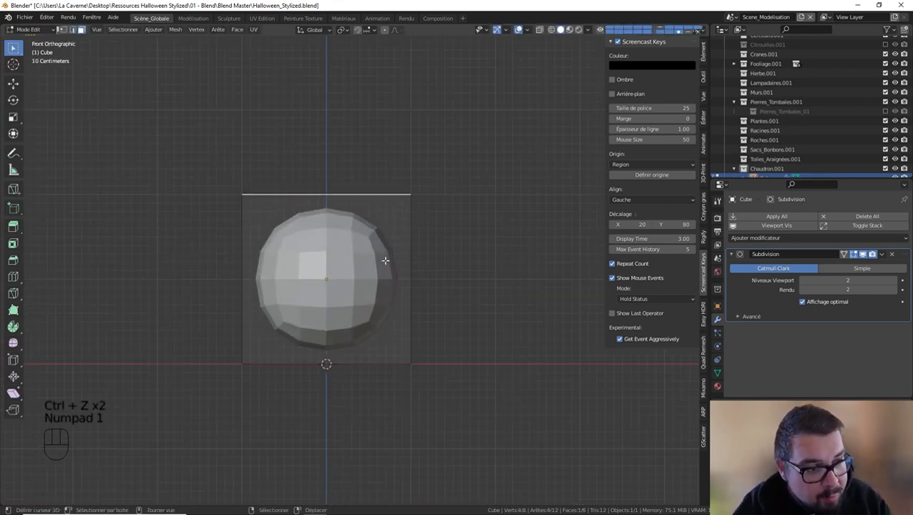
{"action": "middle_click_drag", "start_coordinate": [385, 260], "coordinate": [327, 191]}
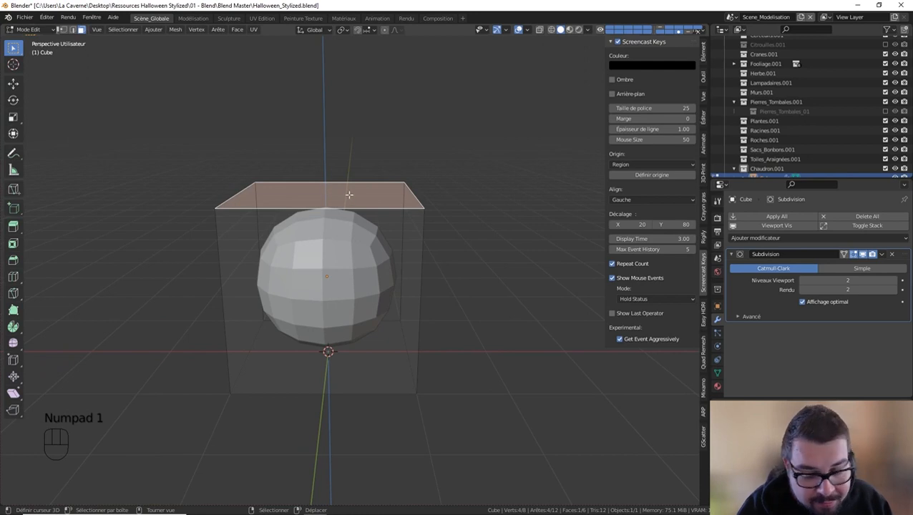
{"action": "key", "text": "x"}
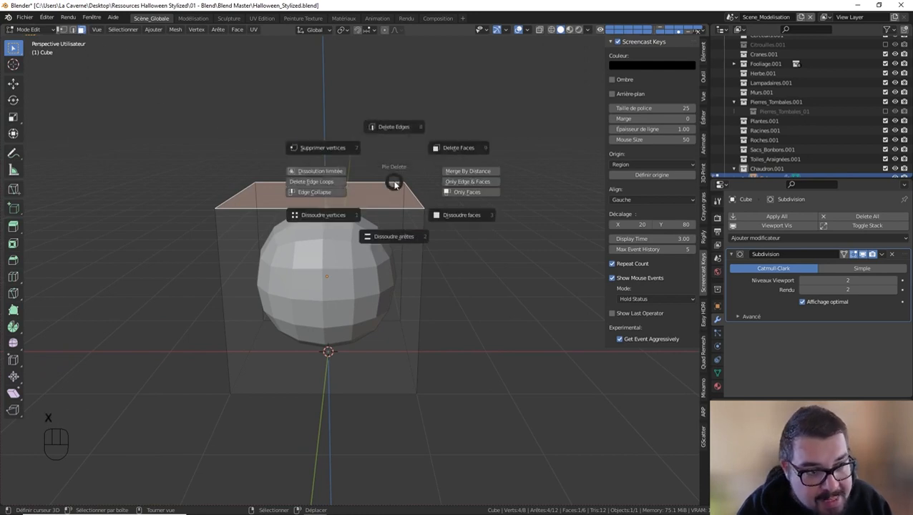
{"action": "left_click", "coordinate": [453, 148]}
Add a horizontal loop cut around the cube and slide it down close to the base to flatten the bottom.
{"action": "key", "text": "KP_1"}
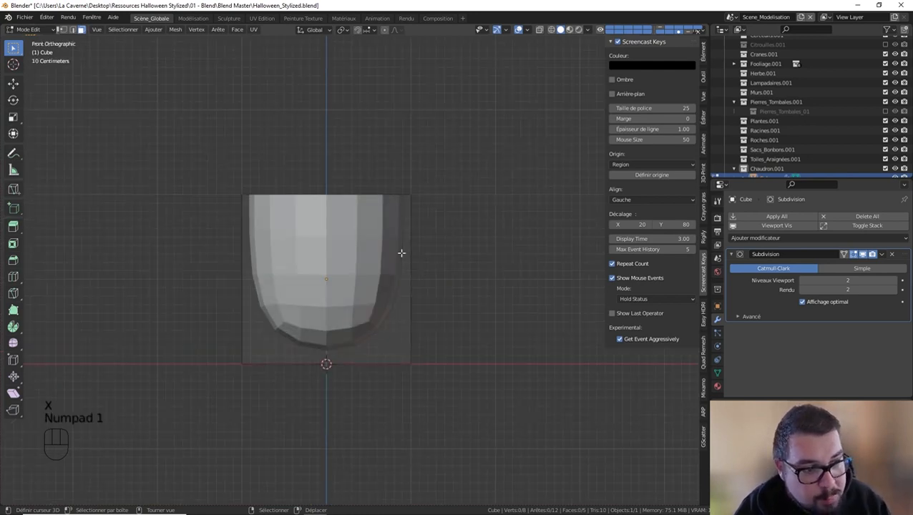
{"action": "key", "text": "ctrl+r"}
{"action": "left_click", "coordinate": [397, 252]}
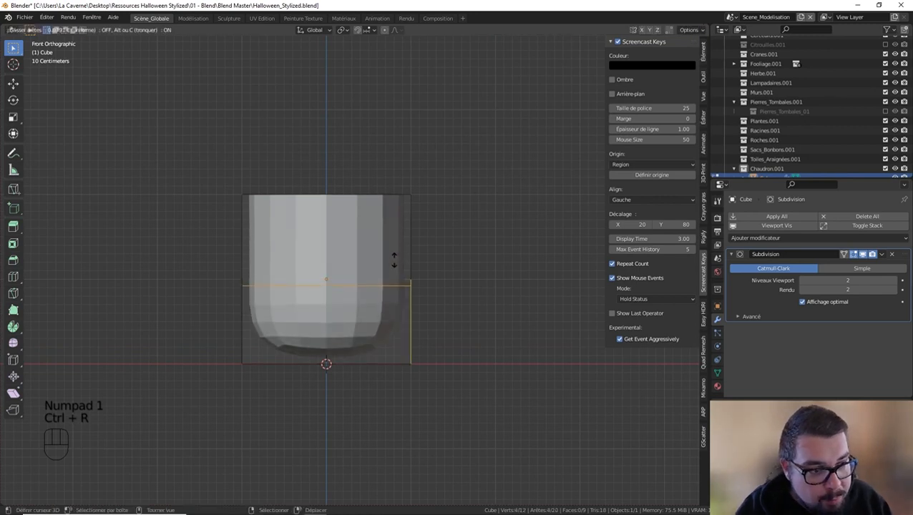
{"action": "left_click", "coordinate": [393, 314]}
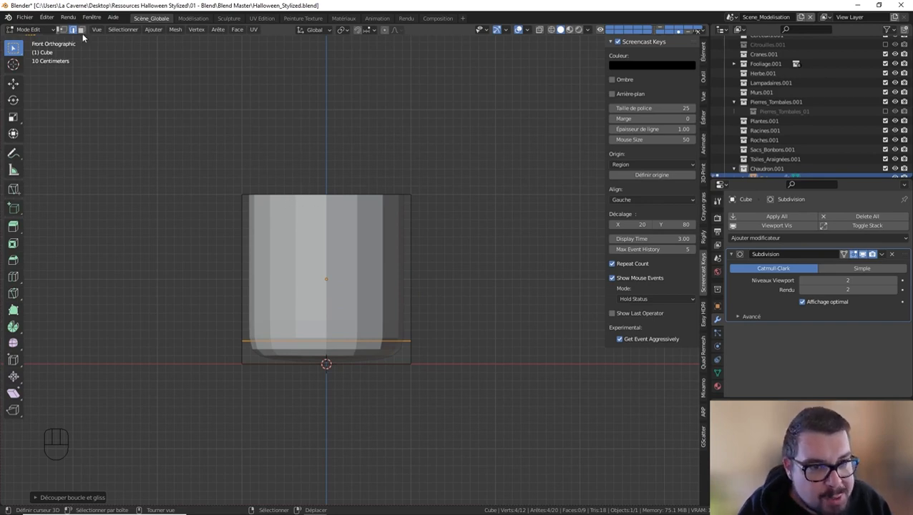
Select the edge loop of the top opening and lower it about 0.64 m along the Z axis.
{"action": "middle_click_drag", "start_coordinate": [275, 189], "coordinate": [297, 230]}
{"action": "right_click", "coordinate": [314, 252]}
{"action": "right_click", "coordinate": [313, 253], "text": "alt+shift"}
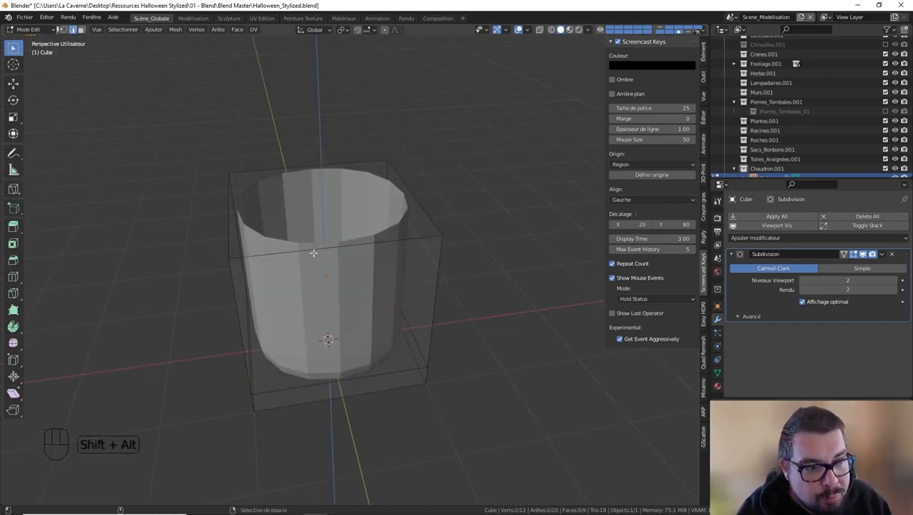
{"action": "right_click", "coordinate": [313, 252], "text": "alt+shift"}
{"action": "key", "text": "KP_1"}
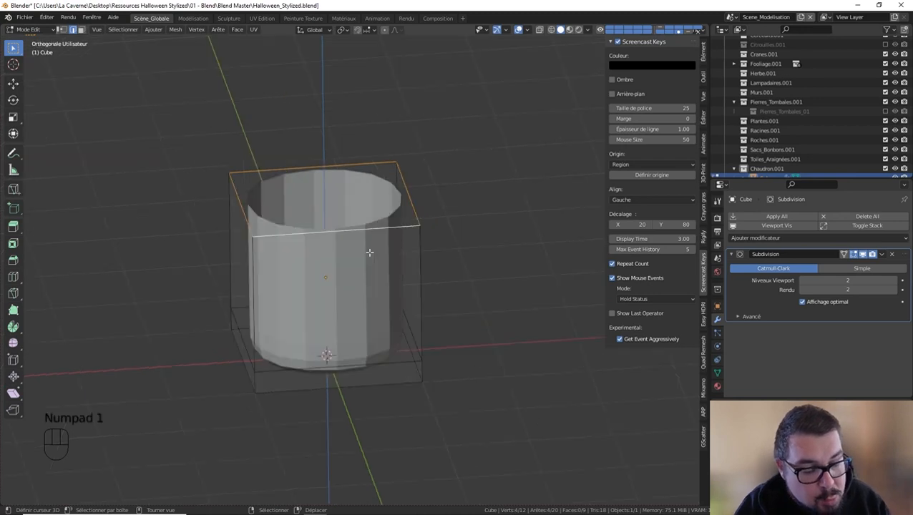
{"action": "key", "text": "g"}
{"action": "key", "text": "z"}
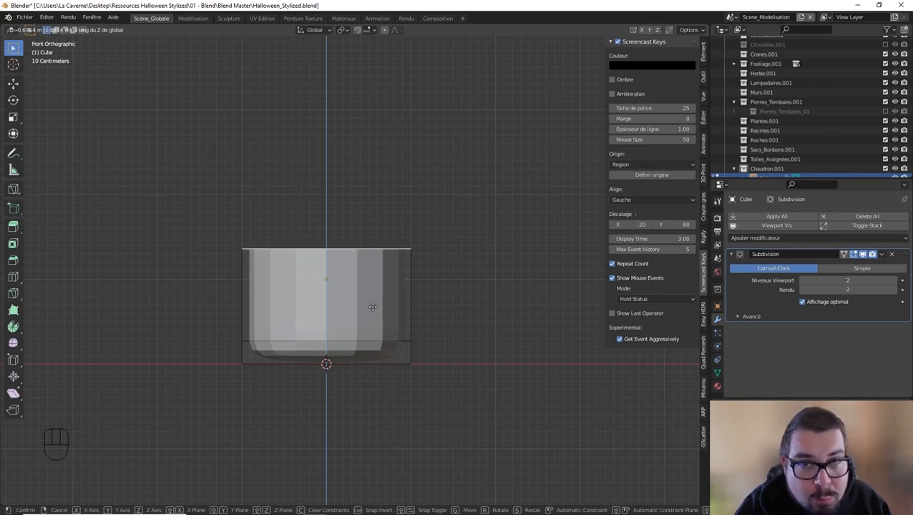
{"action": "left_click", "coordinate": [372, 308]}
Extrude the opening's edge loop inward by scaling without Z, and raise the new loop slightly along Z.
{"action": "middle_click_drag", "start_coordinate": [395, 226], "coordinate": [393, 269]}
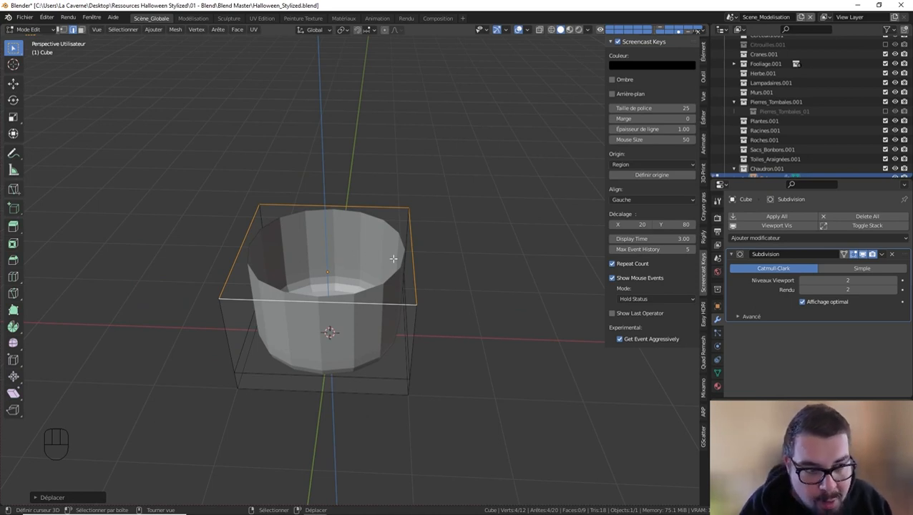
{"action": "key", "text": "e"}
{"action": "key", "text": "s"}
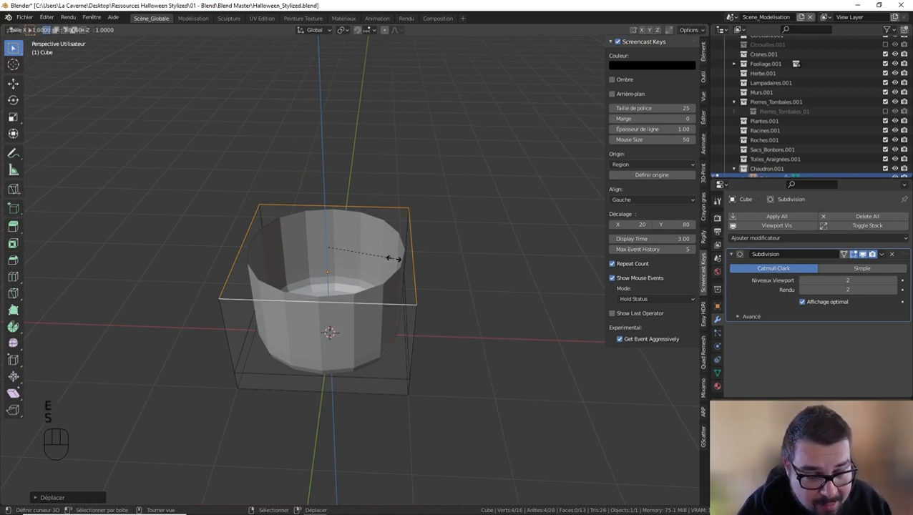
{"action": "key", "text": "shift+z"}
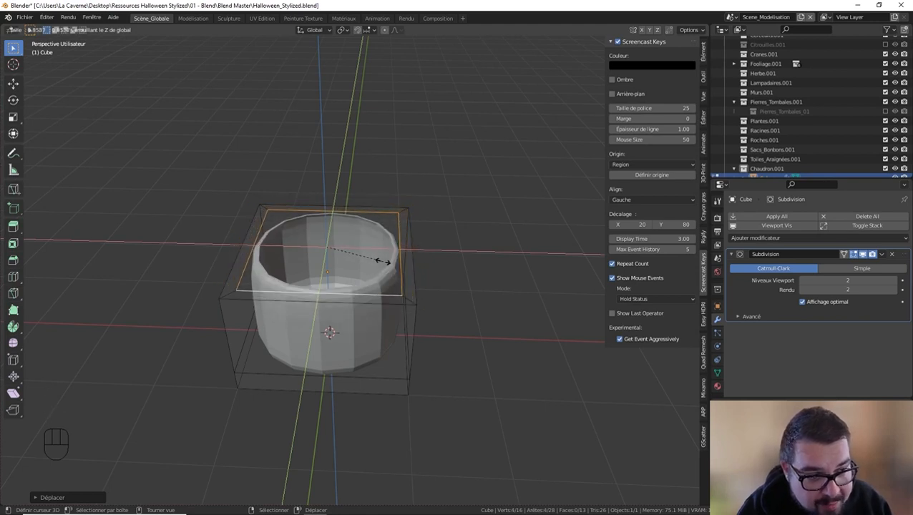
{"action": "left_click", "coordinate": [380, 261]}
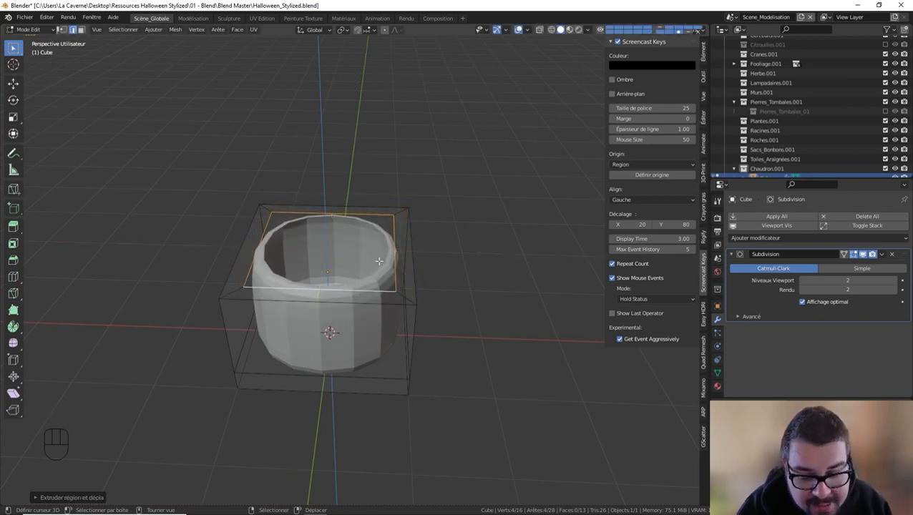
{"action": "key", "text": "g"}
{"action": "key", "text": "z"}
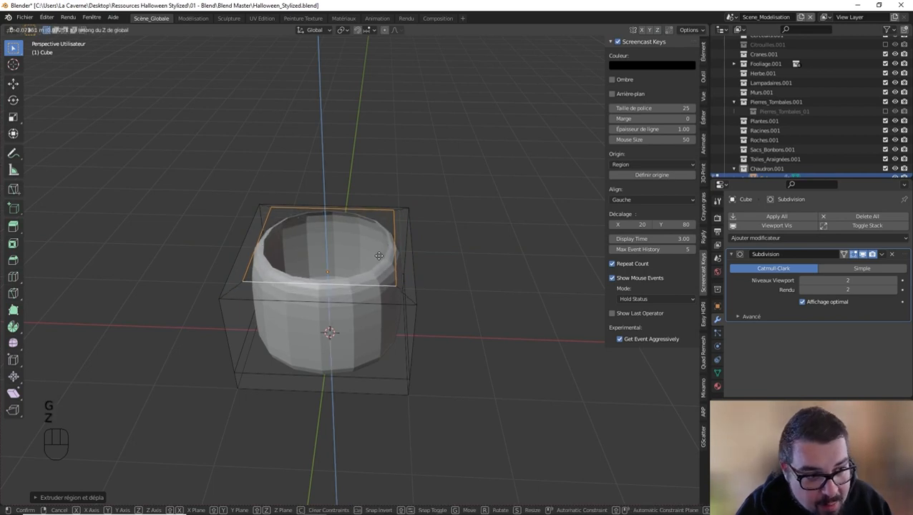
{"action": "left_click", "coordinate": [374, 266]}
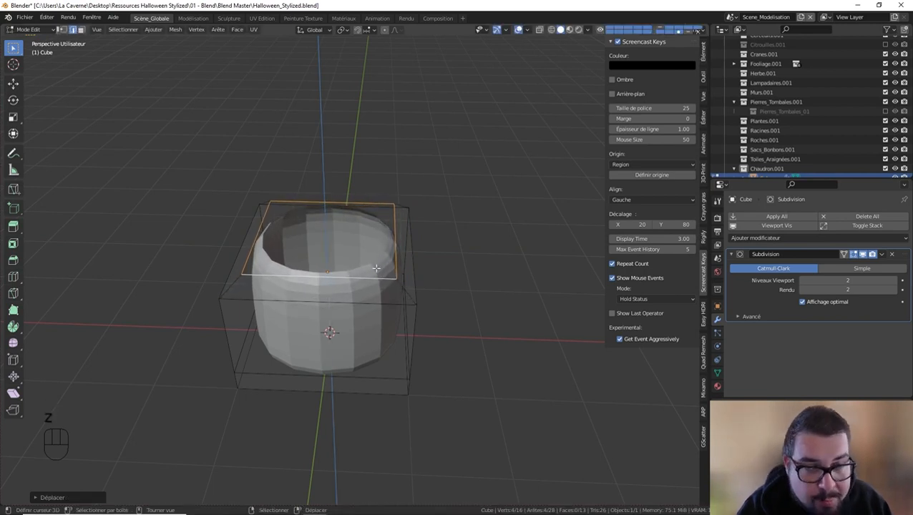
Extrude the upper edge loop outward, scaling it by about 1.26 without Z, to form the rim.
{"action": "middle_click_drag", "start_coordinate": [376, 266], "coordinate": [388, 239]}
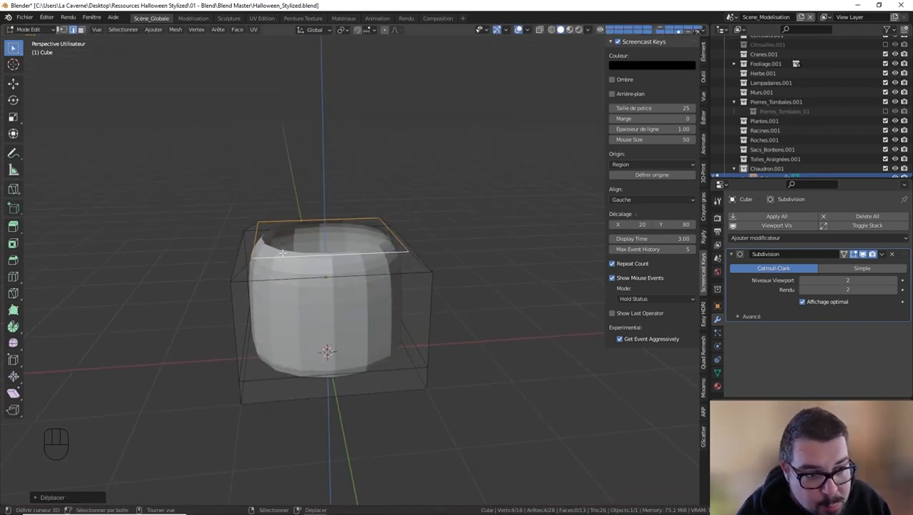
{"action": "middle_click_drag", "start_coordinate": [283, 253], "coordinate": [371, 236]}
{"action": "middle_click_drag", "start_coordinate": [277, 220], "coordinate": [356, 252]}
{"action": "key", "text": "e"}
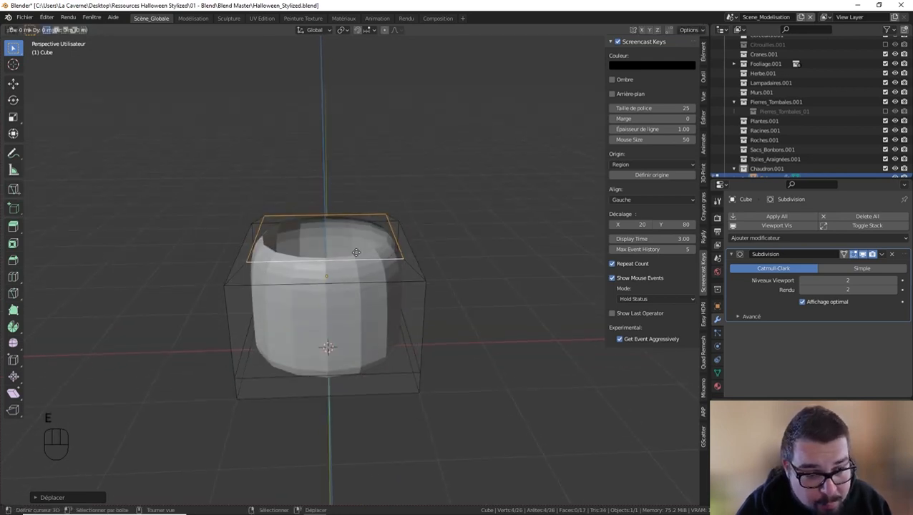
{"action": "key", "text": "s"}
{"action": "key", "text": "shift+z"}
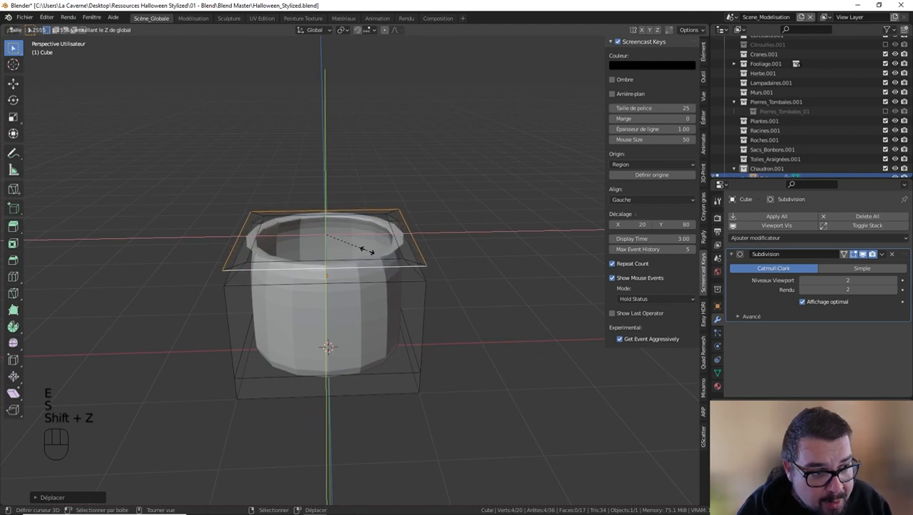
{"action": "left_click", "coordinate": [368, 249]}
Extrude the rim's outer edge loop slightly downward along Z to give the rim thickness.
{"action": "middle_click_drag", "start_coordinate": [368, 250], "coordinate": [409, 231]}
{"action": "key", "text": "e"}
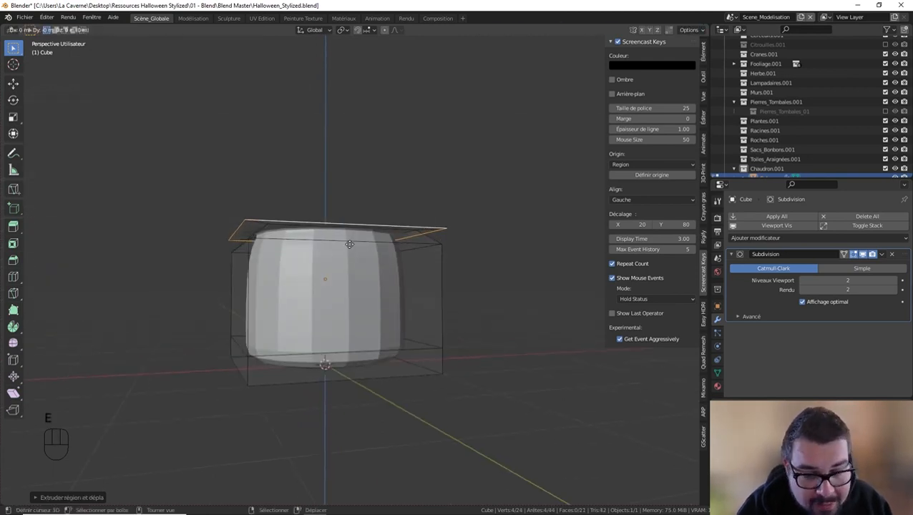
{"action": "key", "text": "z"}
{"action": "key", "text": "shift"}
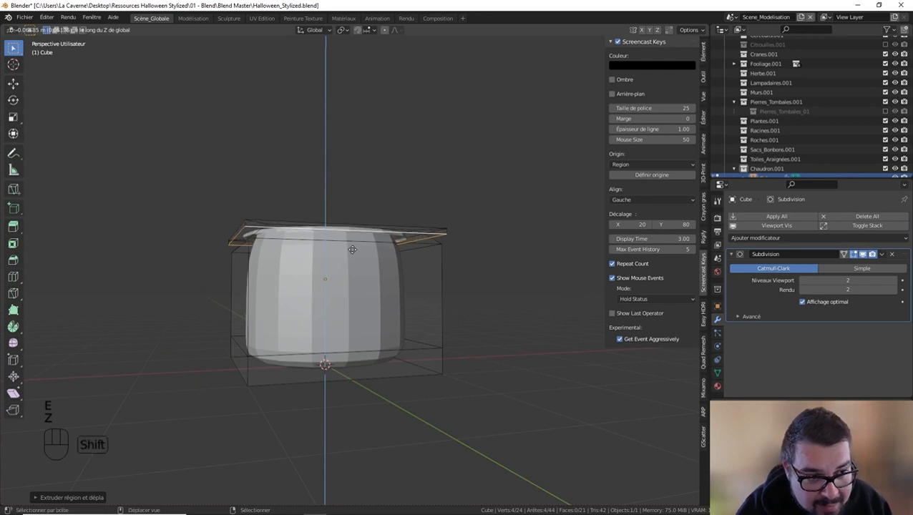
{"action": "left_click", "coordinate": [348, 275]}
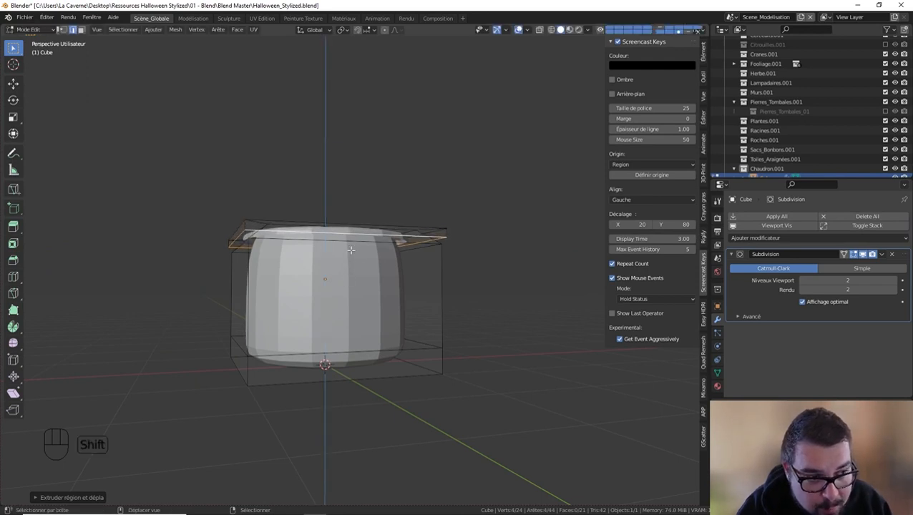
{"action": "middle_click_drag", "start_coordinate": [348, 276], "coordinate": [381, 246]}
Cut a horizontal edge loop around the middle of the cauldron's body and scale it outward to make the body bulge.
{"action": "key", "text": "Tab"}
{"action": "key", "text": "KP_1"}
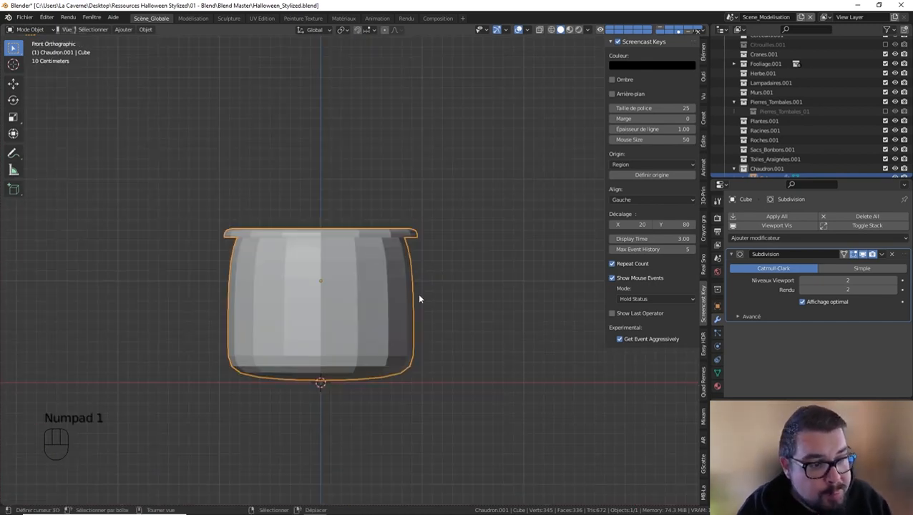
{"action": "key", "text": "Tab"}
{"action": "key", "text": "a"}
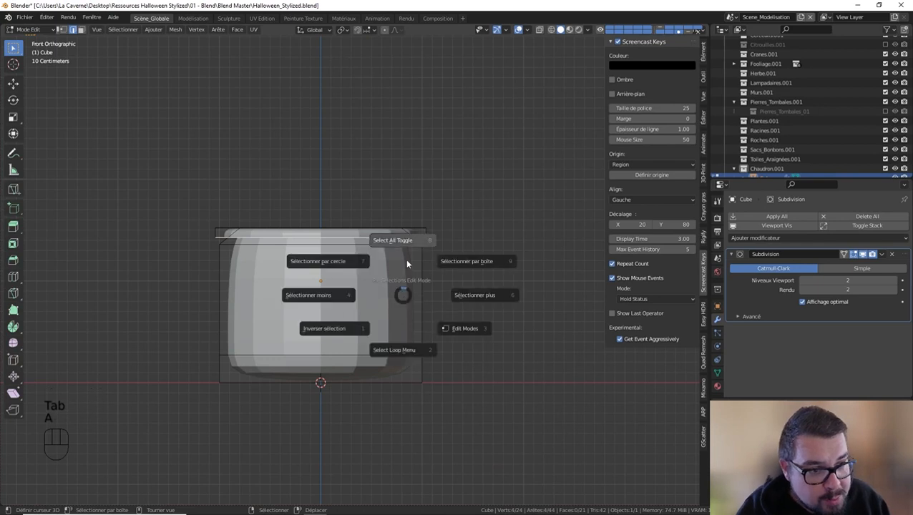
{"action": "left_click", "coordinate": [408, 247]}
{"action": "key", "text": "ctrl+r"}
{"action": "left_click", "coordinate": [420, 297]}
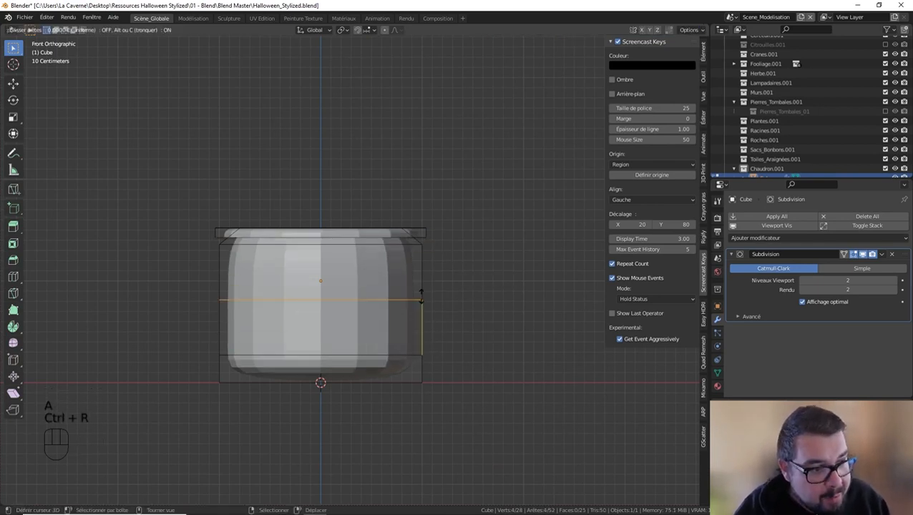
{"action": "right_click", "coordinate": [400, 285]}
{"action": "key", "text": "s"}
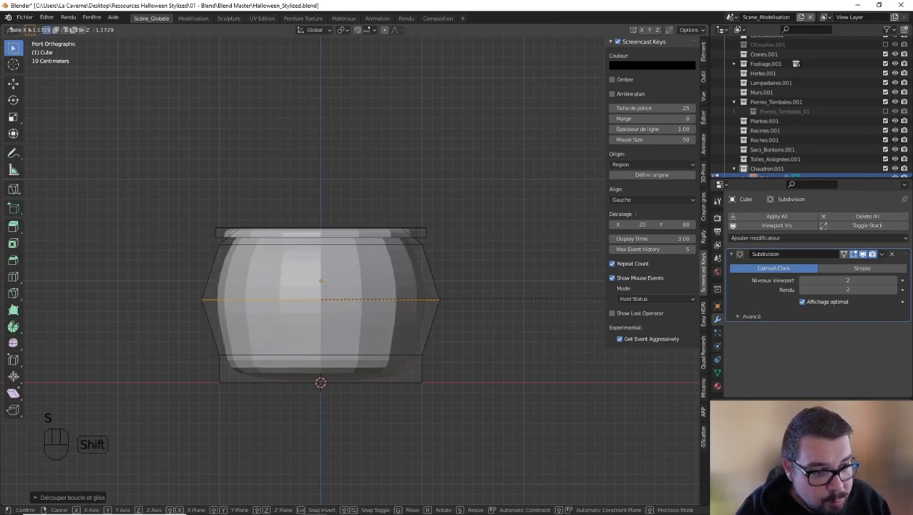
{"action": "left_click", "coordinate": [135, 293]}
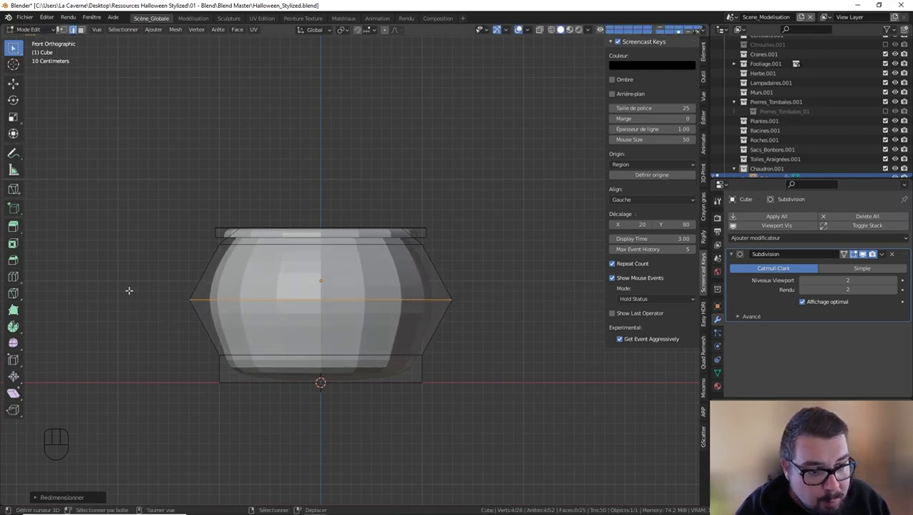
Select the four edges of the cauldron's bottom face and scale them inward to narrow the base.
{"action": "left_click", "coordinate": [252, 355]}
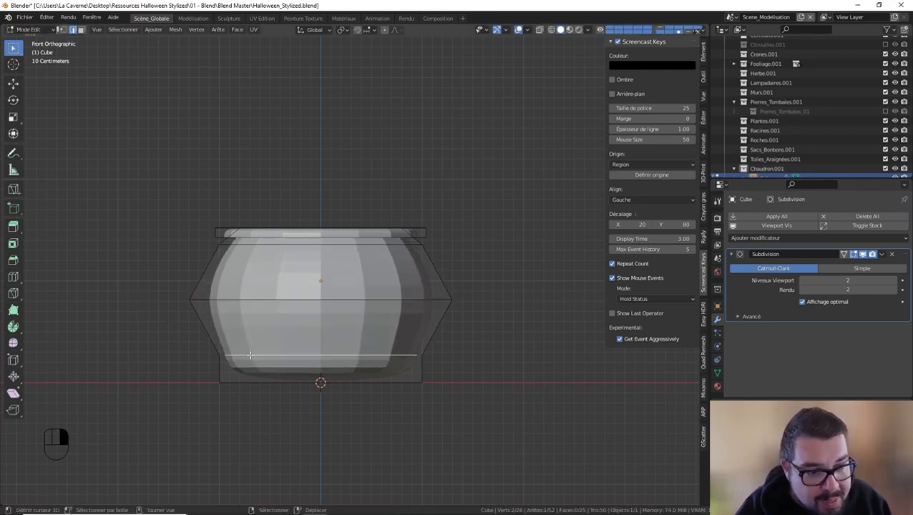
{"action": "right_click", "coordinate": [260, 382]}
{"action": "right_click", "coordinate": [260, 382], "text": "alt+shift"}
{"action": "right_click", "coordinate": [261, 383], "text": "alt+shift"}
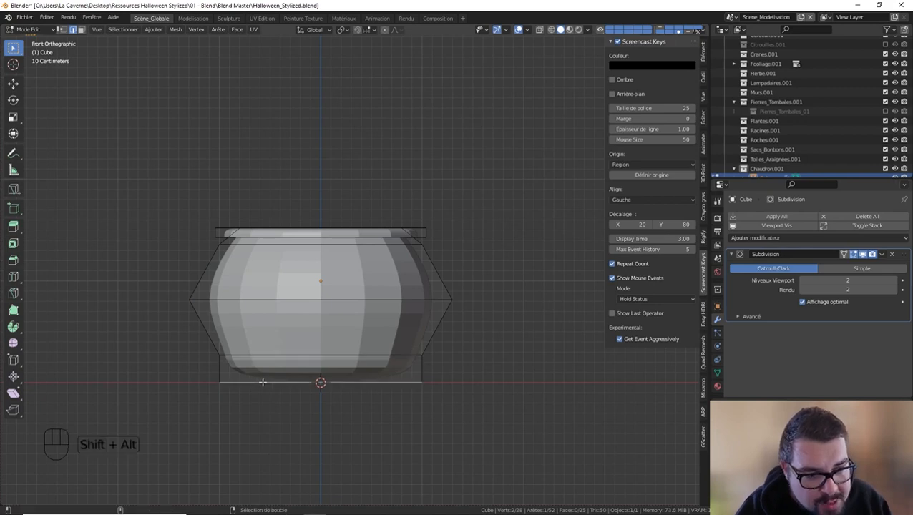
{"action": "middle_click_drag", "start_coordinate": [345, 380], "coordinate": [360, 315]}
{"action": "left_click", "coordinate": [190, 353], "text": "shift"}
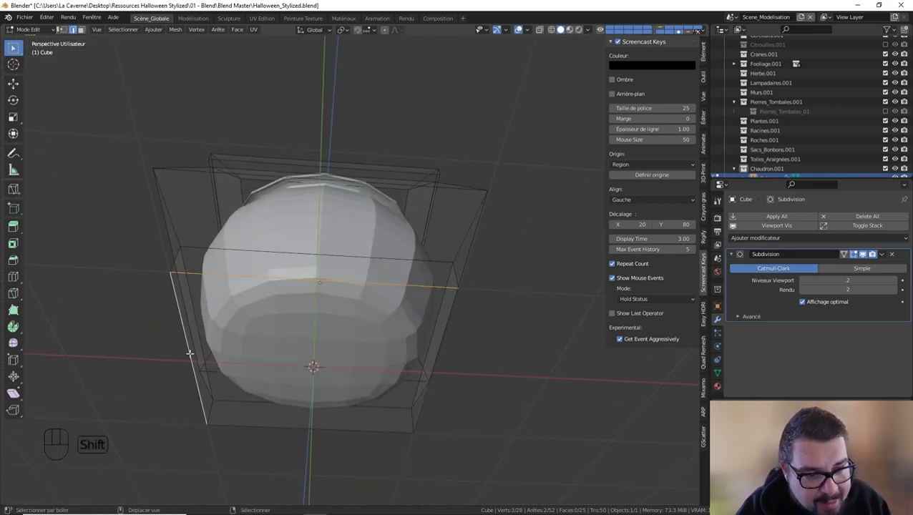
{"action": "left_click", "coordinate": [265, 428], "text": "shift"}
{"action": "left_click", "coordinate": [434, 368], "text": "shift"}
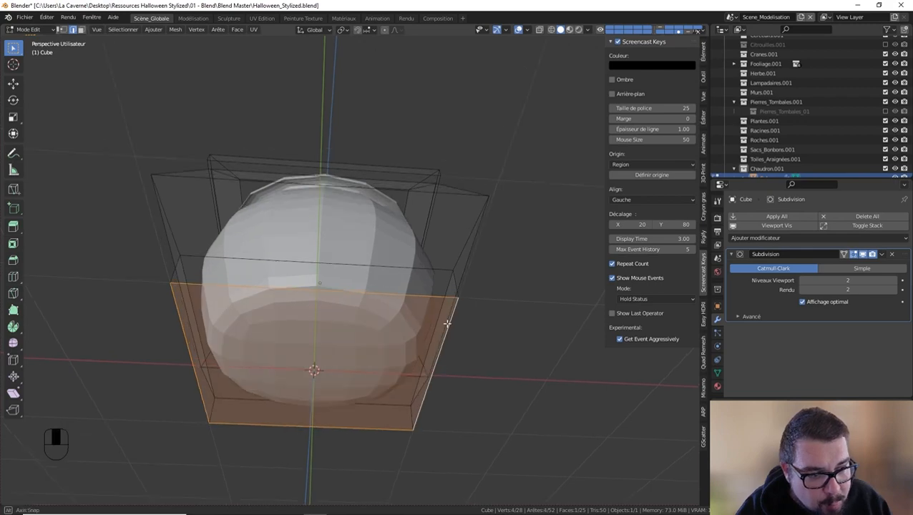
{"action": "middle_click_drag", "start_coordinate": [437, 369], "coordinate": [483, 350]}
{"action": "key", "text": "s"}
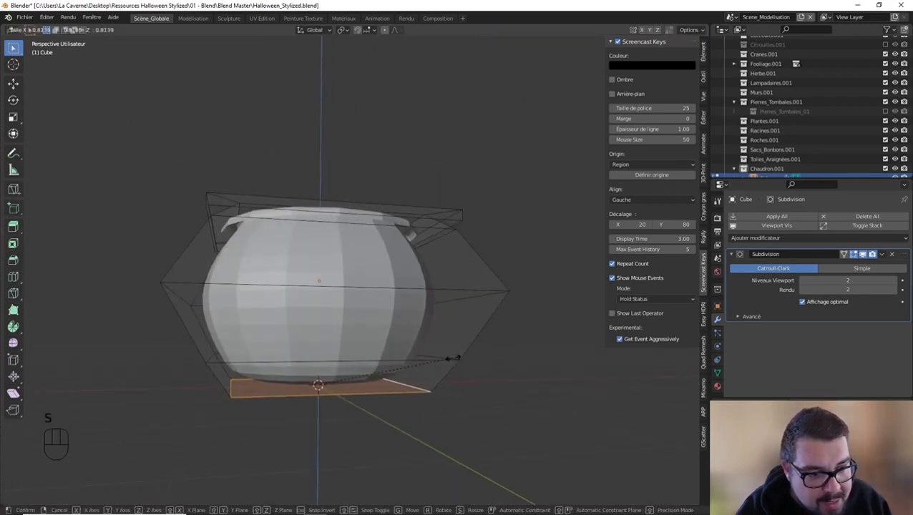
{"action": "left_click", "coordinate": [430, 361]}
Apply the Subdivision modifier to the cauldron in Object Mode and return to Edit Mode.
{"action": "middle_click_drag", "start_coordinate": [418, 363], "coordinate": [311, 350]}
{"action": "key", "text": "Tab"}
{"action": "key", "text": "KP_1"}
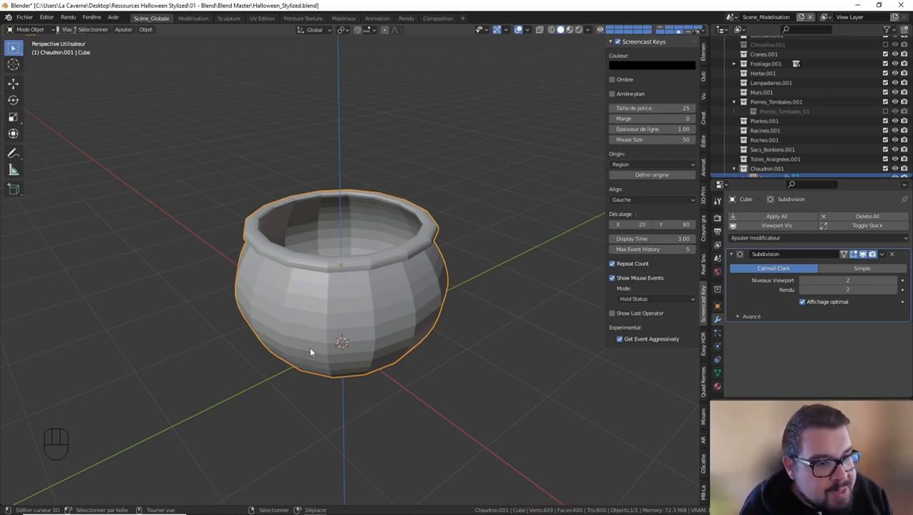
{"action": "middle_click_drag", "start_coordinate": [300, 288], "coordinate": [406, 289]}
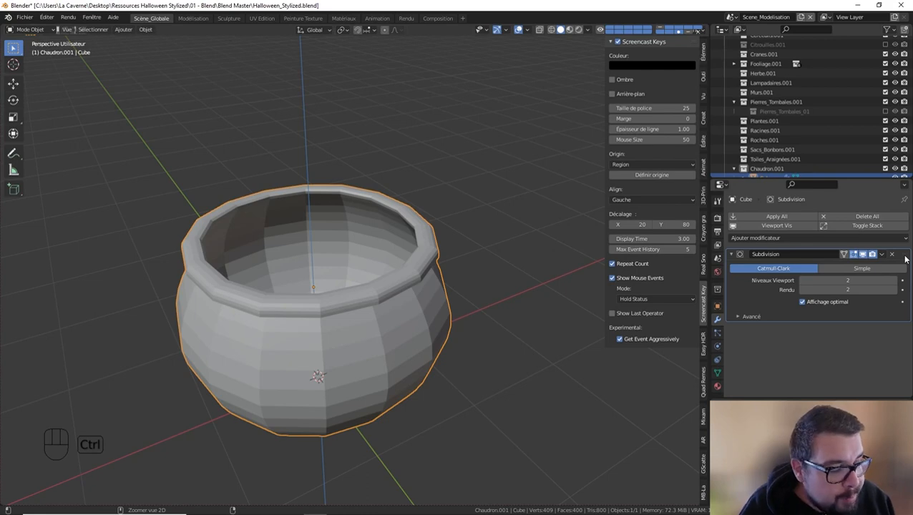
{"action": "key", "text": "ctrl+a"}
{"action": "key", "text": "Tab"}
{"action": "middle_click_drag", "start_coordinate": [312, 298], "coordinate": [159, 287]}
{"action": "scroll", "coordinate": [287, 276], "scroll_direction": "up", "scroll_amount": 2}
{"action": "scroll", "coordinate": [241, 189], "scroll_direction": "up", "scroll_amount": 2}
{"action": "middle_click_drag", "start_coordinate": [240, 190], "coordinate": [272, 290], "text": "shift"}
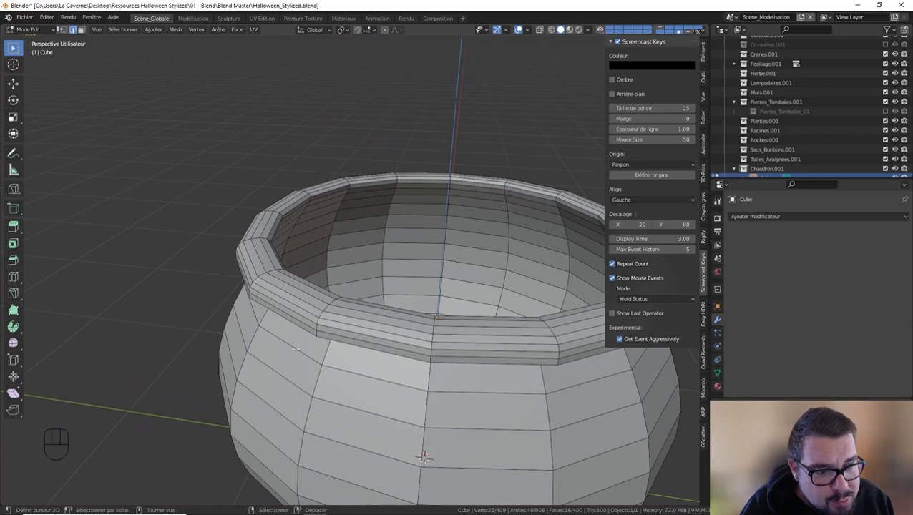
{"action": "middle_click_drag", "start_coordinate": [290, 363], "coordinate": [331, 314]}
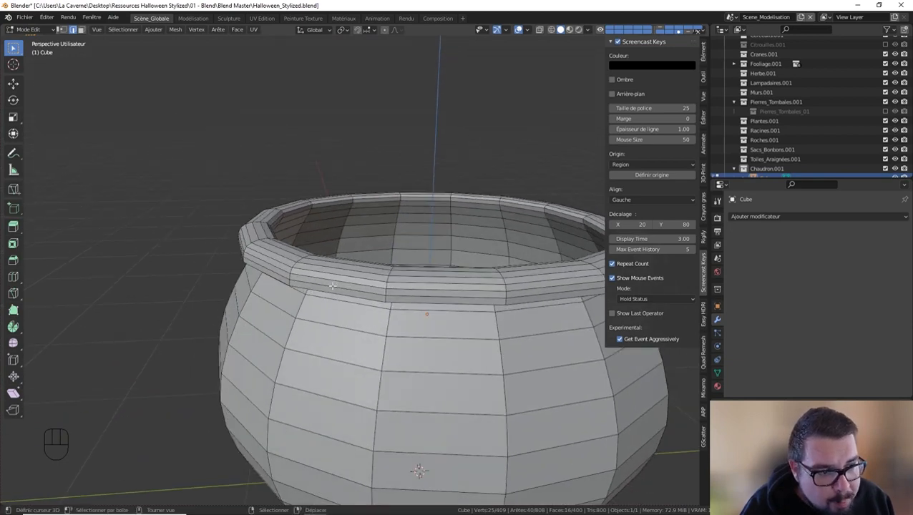
{"action": "left_click", "coordinate": [333, 286], "text": "alt+shift"}
{"action": "left_click", "coordinate": [333, 287], "text": "alt+shift"}
{"action": "left_click", "coordinate": [332, 285], "text": "alt+shift"}
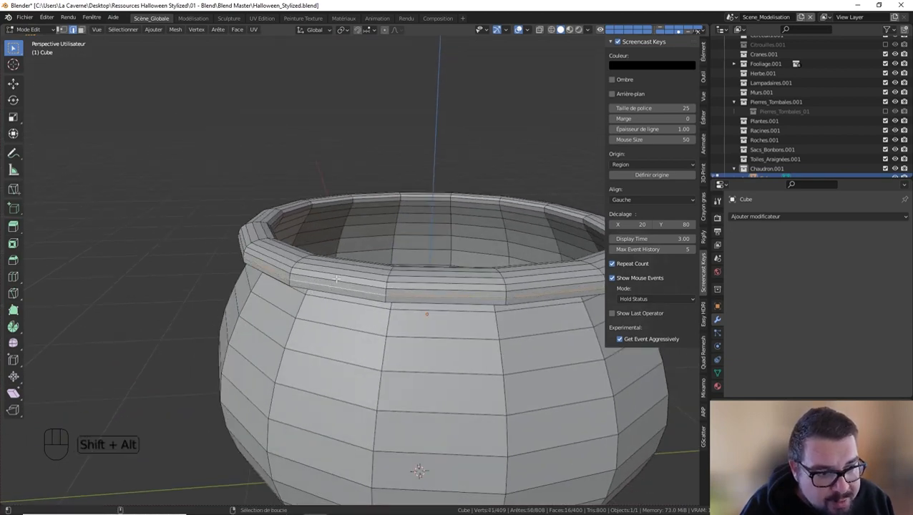
{"action": "middle_click_drag", "start_coordinate": [339, 276], "coordinate": [245, 287]}
{"action": "left_click", "coordinate": [330, 308], "text": "alt+shift"}
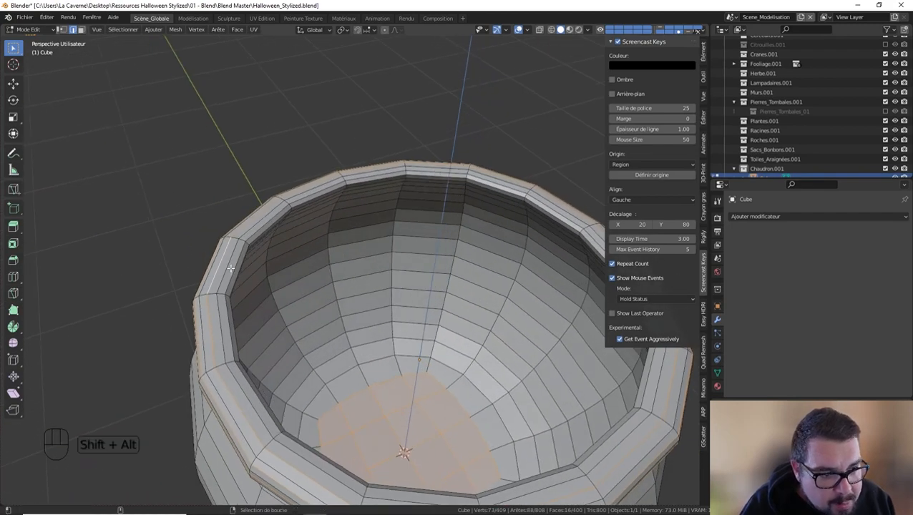
{"action": "left_click", "coordinate": [231, 269], "text": "alt+shift"}
{"action": "key", "text": "x"}
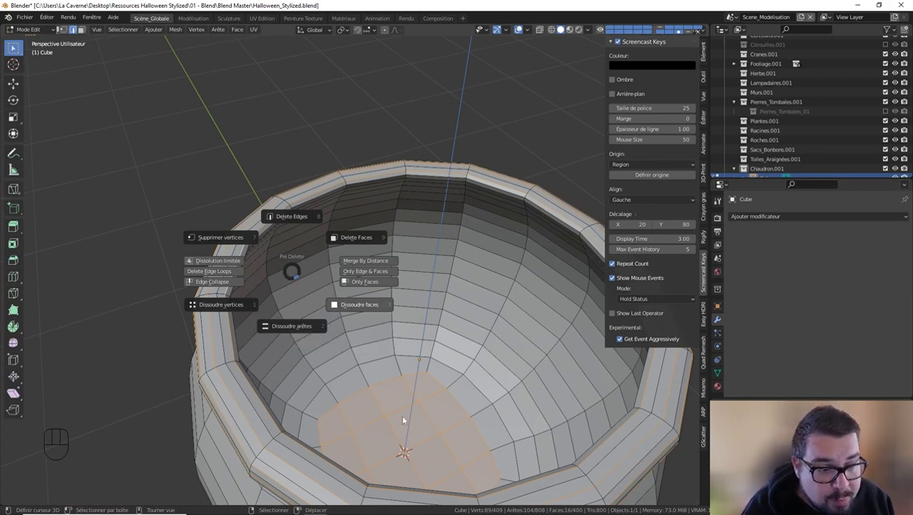
{"action": "right_click", "coordinate": [399, 395]}
Clear the selection, select the superfluous intermediate edge loops around the cauldron's rim and dissolve these edges.
{"action": "key", "text": "a"}
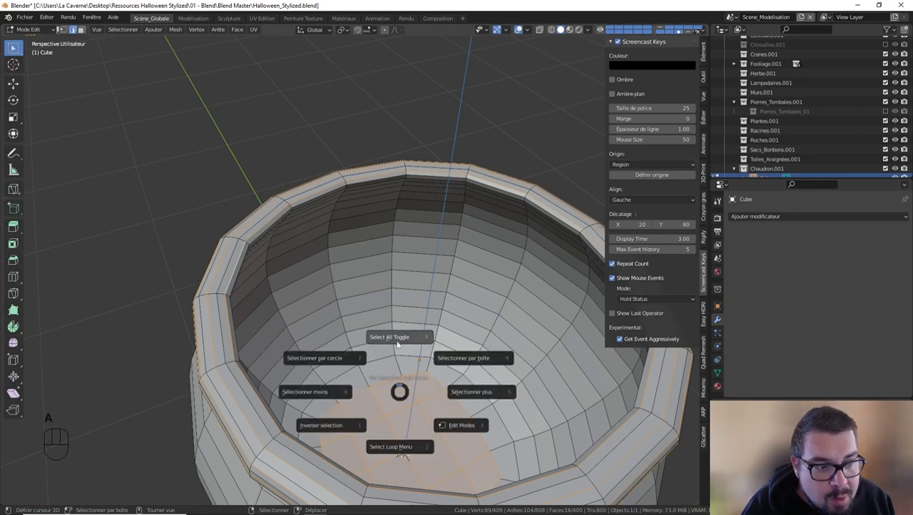
{"action": "left_click", "coordinate": [397, 337]}
{"action": "middle_click_drag", "start_coordinate": [397, 335], "coordinate": [278, 330]}
{"action": "left_click", "coordinate": [275, 329], "text": "alt+shift"}
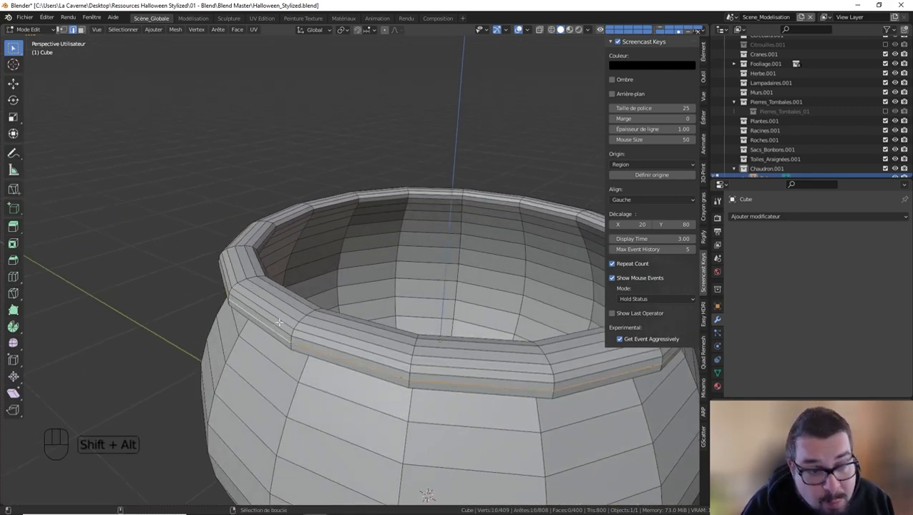
{"action": "left_click", "coordinate": [279, 323], "text": "alt+shift"}
{"action": "left_click", "coordinate": [289, 309], "text": "alt+shift"}
{"action": "middle_click_drag", "start_coordinate": [289, 310], "coordinate": [205, 301]}
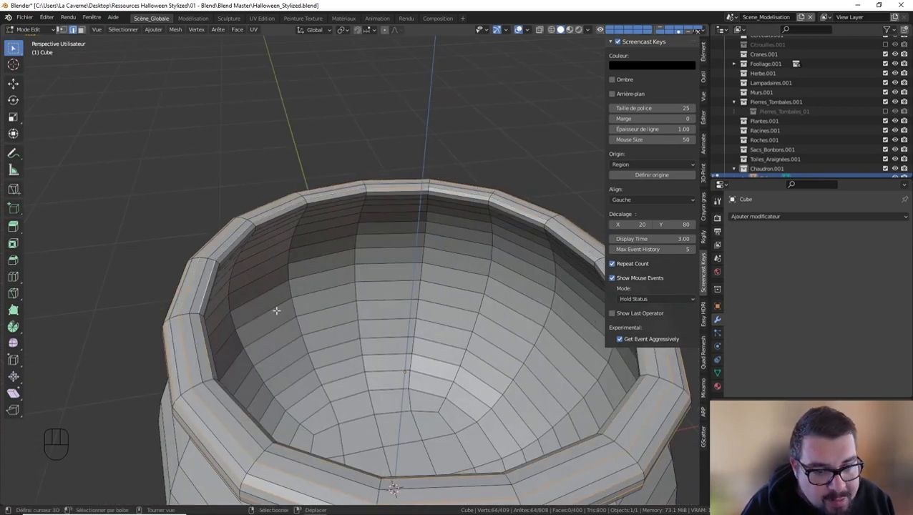
{"action": "key", "text": "x"}
{"action": "left_click", "coordinate": [280, 365]}
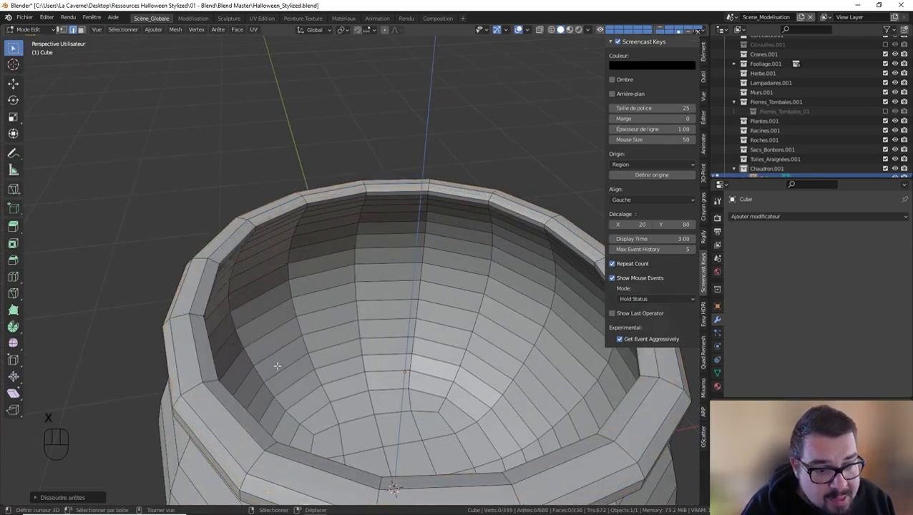
Enable the Face Orientation overlay in Object Mode and inspect the cauldron's inner and outer faces.
{"action": "middle_click_drag", "start_coordinate": [277, 366], "coordinate": [340, 265]}
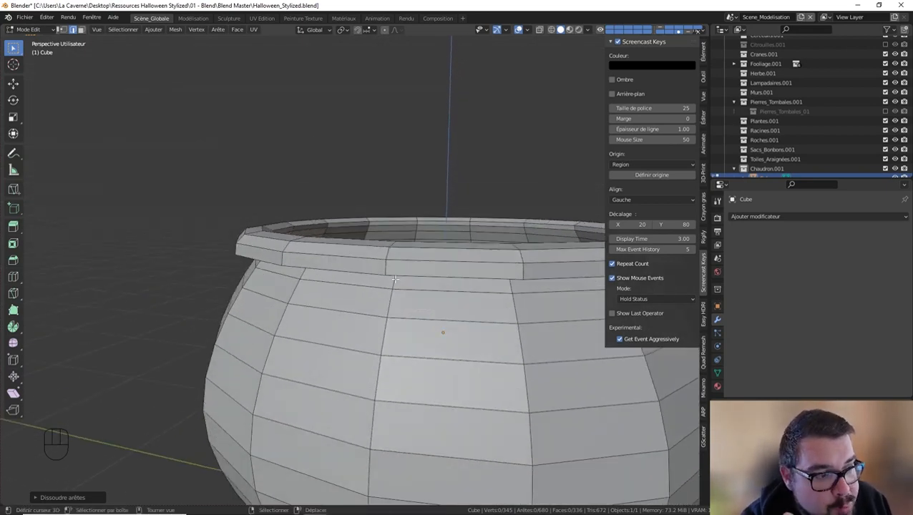
{"action": "middle_click_drag", "start_coordinate": [399, 276], "coordinate": [369, 294]}
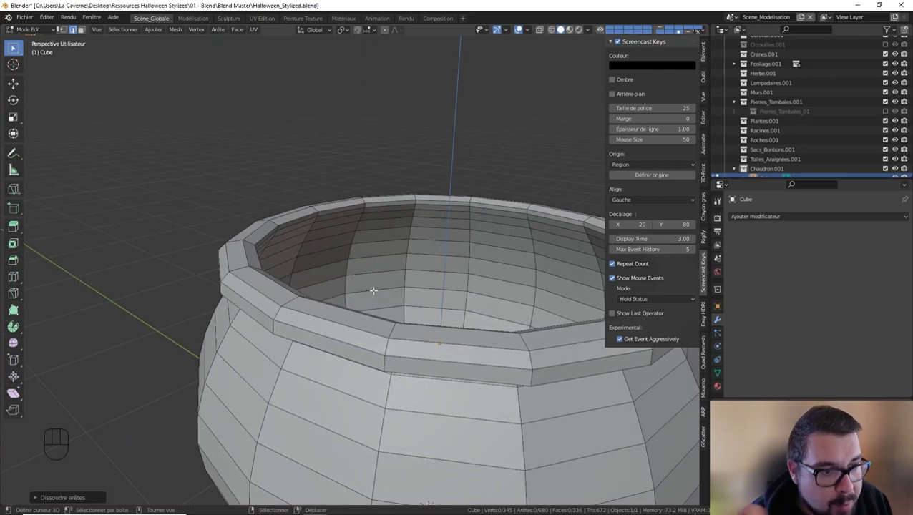
{"action": "key", "text": "Tab"}
{"action": "scroll", "coordinate": [392, 300], "scroll_direction": "down", "scroll_amount": 5}
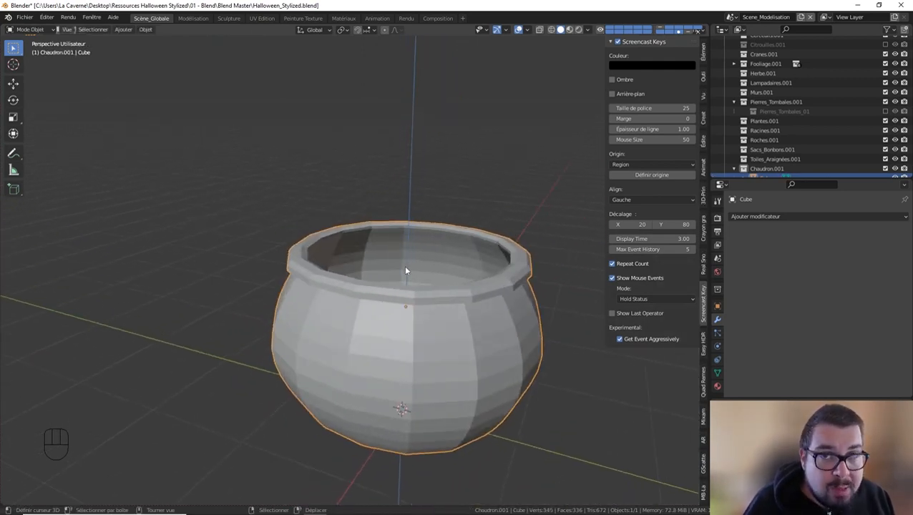
{"action": "key", "text": "Tab"}
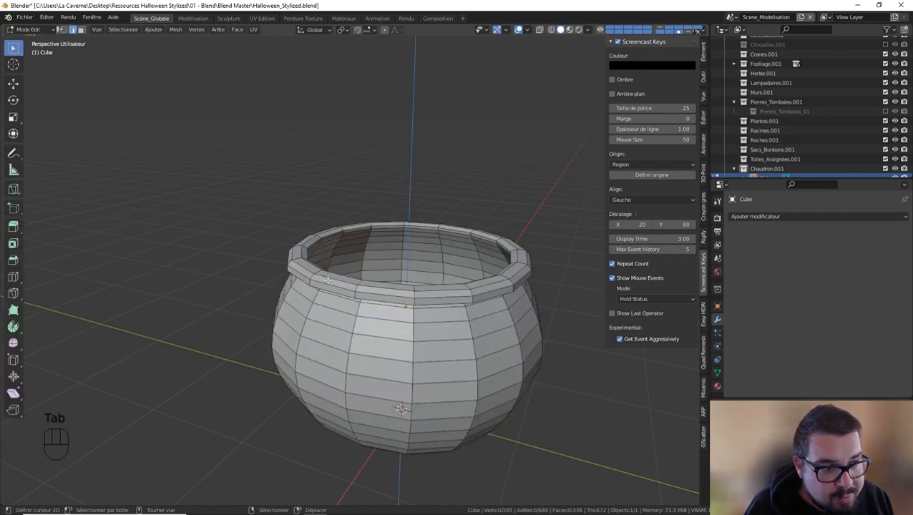
{"action": "key", "text": "Tab"}
{"action": "left_click", "coordinate": [529, 30]}
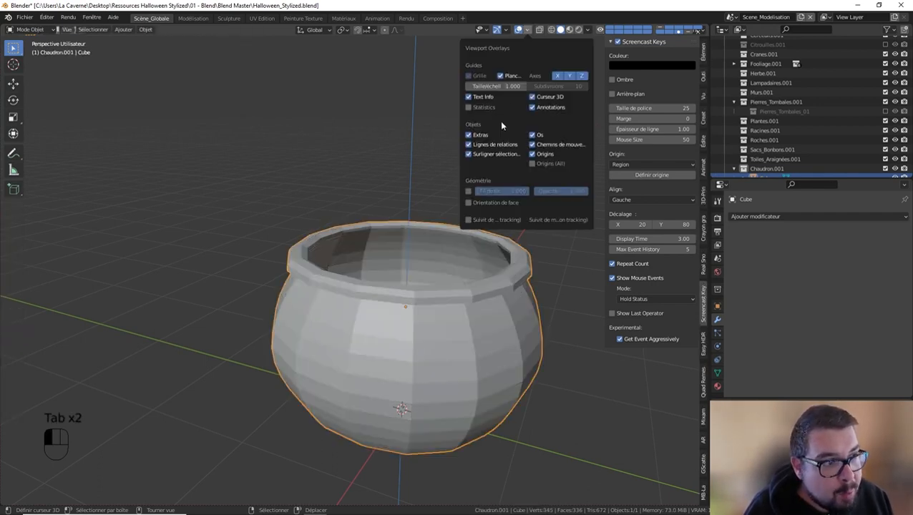
{"action": "left_click", "coordinate": [468, 203]}
{"action": "middle_click_drag", "start_coordinate": [405, 229], "coordinate": [367, 244]}
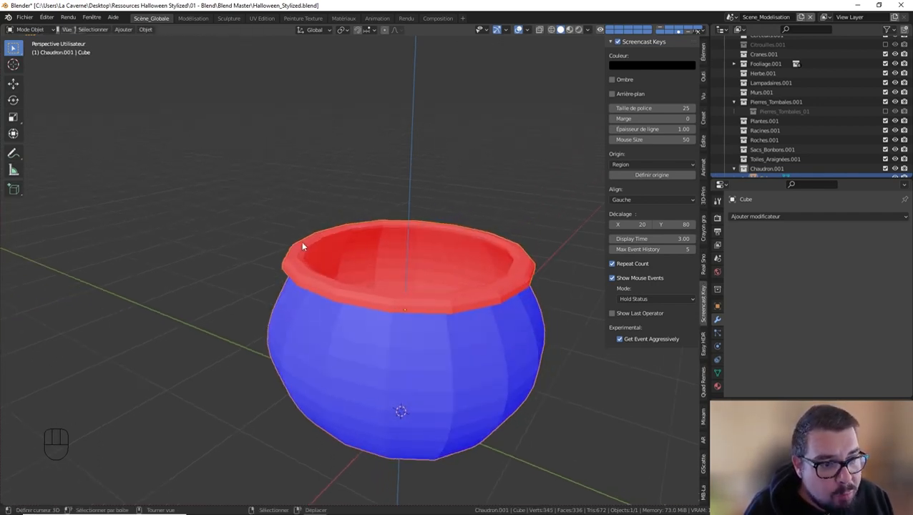
{"action": "middle_click_drag", "start_coordinate": [351, 301], "coordinate": [315, 191]}
{"action": "middle_click_drag", "start_coordinate": [376, 218], "coordinate": [360, 297]}
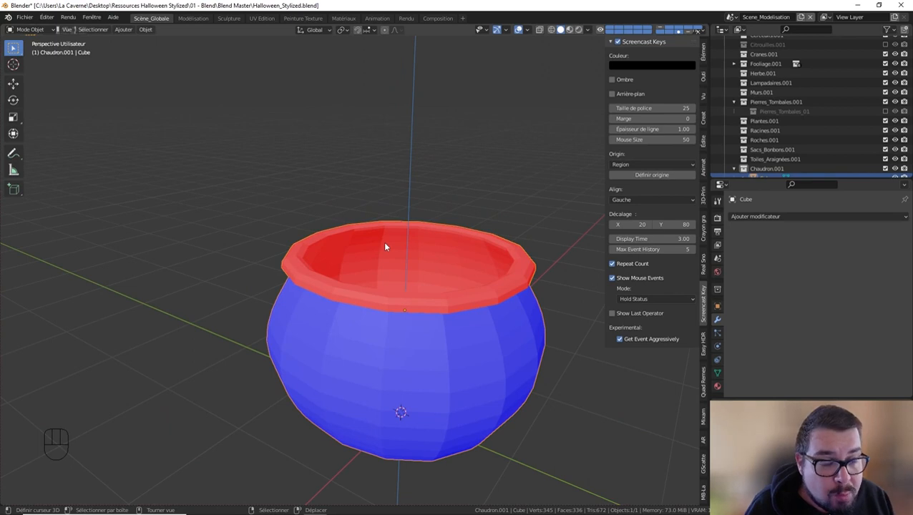
Add a Solidify modifier to the cauldron and enable even thickness.
{"action": "left_click", "coordinate": [772, 215]}
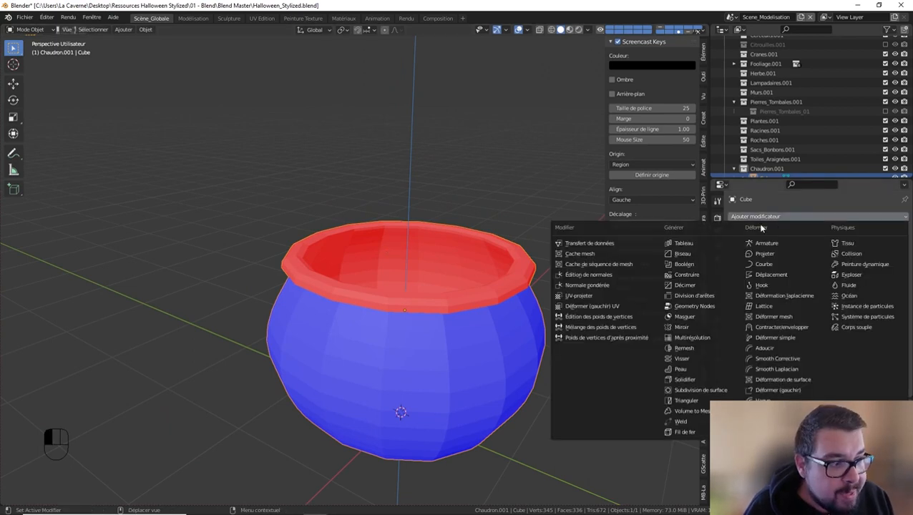
{"action": "left_click", "coordinate": [687, 379]}
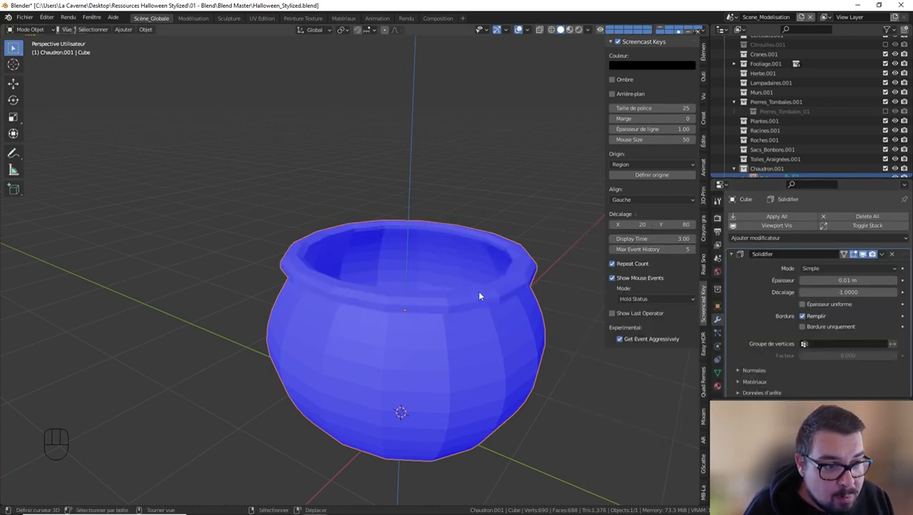
{"action": "middle_click_drag", "start_coordinate": [479, 295], "coordinate": [457, 277]}
{"action": "key", "text": "Tab"}
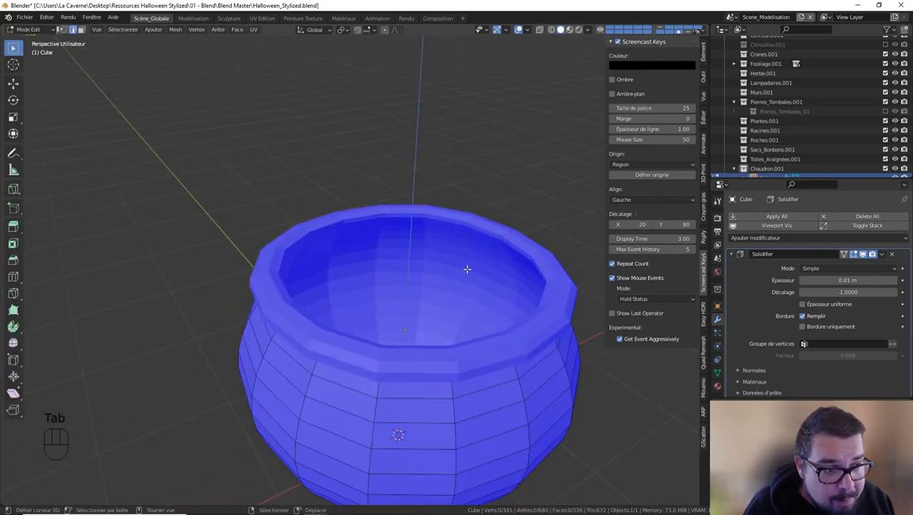
{"action": "key", "text": "Tab"}
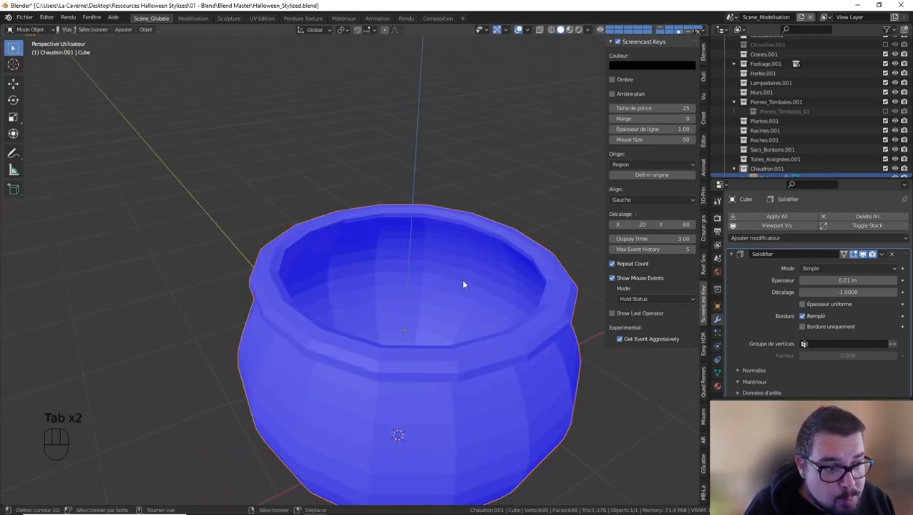
{"action": "left_click", "coordinate": [803, 304]}
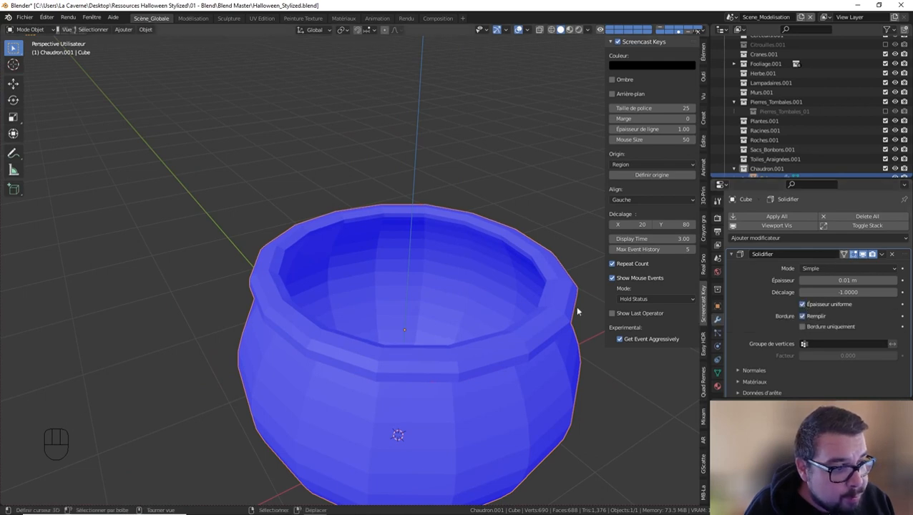
Apply the cauldron's Solidify modifier, scale and rotation, and set its origin to geometry.
{"action": "mouse_move", "coordinate": [577, 309]}
{"action": "middle_mouse_down"}
{"action": "mouse_move", "coordinate": [542, 283]}
{"action": "mouse_move", "coordinate": [542, 249]}
{"action": "mouse_move", "coordinate": [569, 248]}
{"action": "mouse_move", "coordinate": [583, 304]}
{"action": "middle_mouse_up"}
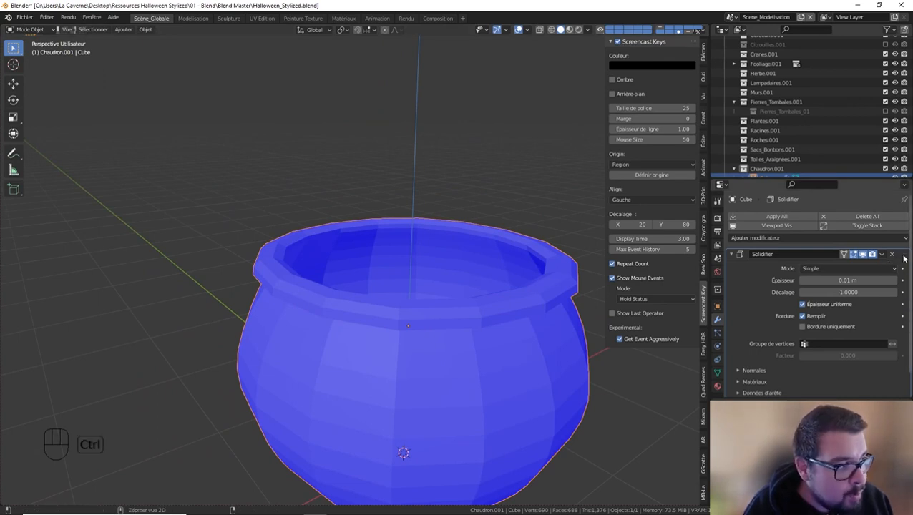
{"action": "key", "text": "ctrl+a"}
{"action": "key", "text": "q"}
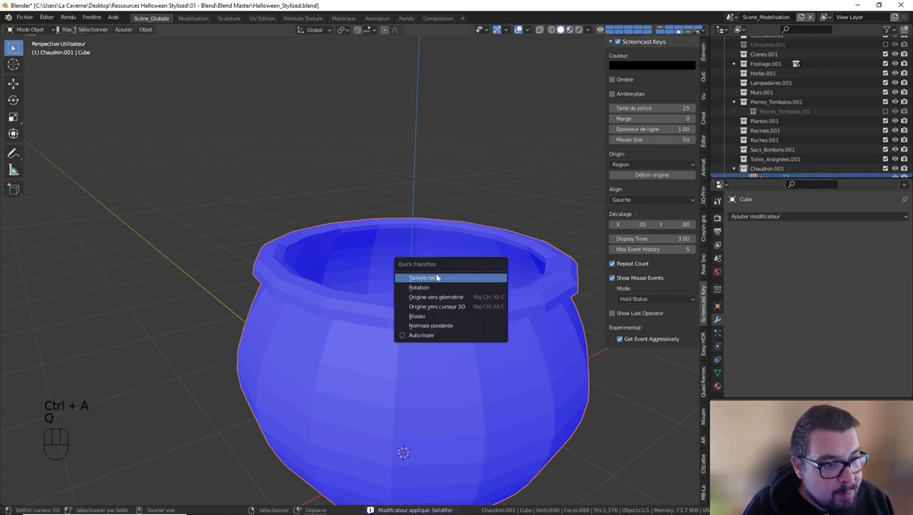
{"action": "key", "text": "q"}
{"action": "key", "text": "q"}
{"action": "left_click", "coordinate": [394, 294]}
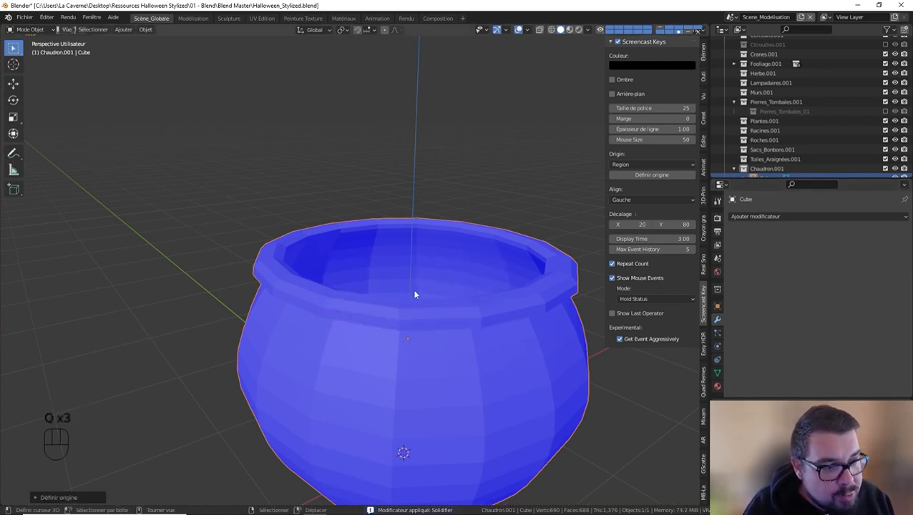
{"action": "middle_click_drag", "start_coordinate": [467, 308], "coordinate": [417, 321]}
{"action": "middle_click_drag", "start_coordinate": [404, 326], "coordinate": [371, 322]}
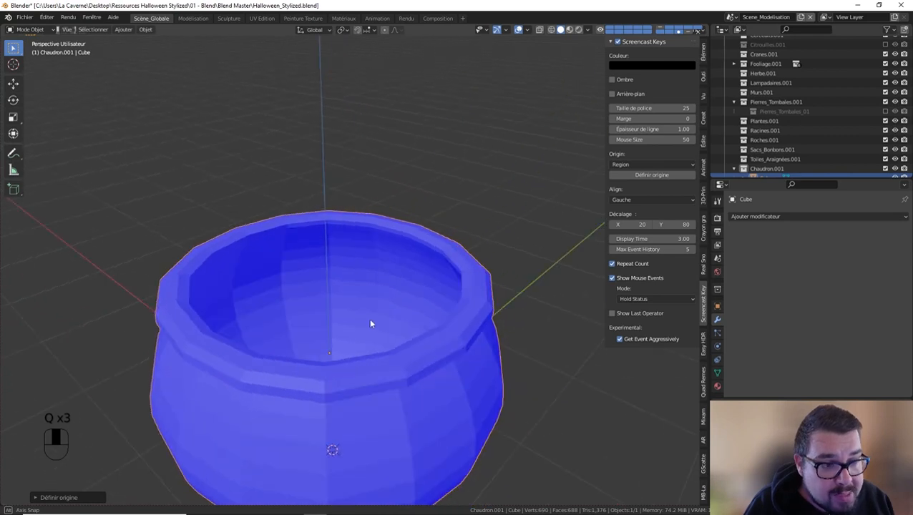
Add a Bevel modifier to the cauldron with Absolute width type, an amount of 0.02 m and 2 segments.
{"action": "left_click", "coordinate": [763, 217]}
{"action": "left_click", "coordinate": [682, 253]}
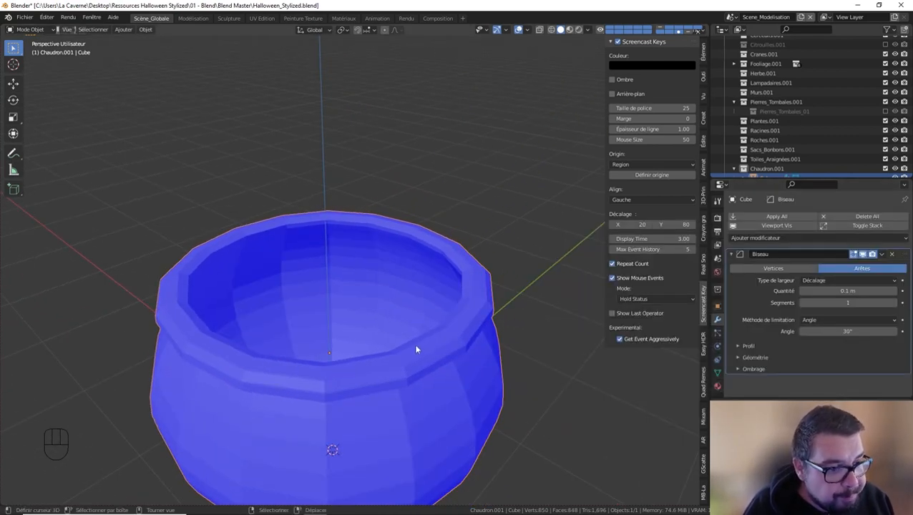
{"action": "middle_click_drag", "start_coordinate": [418, 351], "coordinate": [395, 341]}
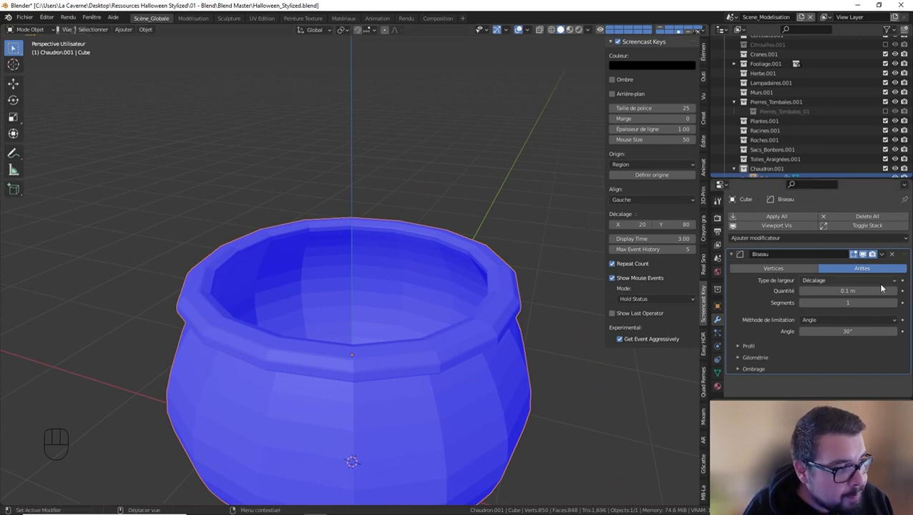
{"action": "left_click", "coordinate": [848, 281]}
{"action": "left_click", "coordinate": [818, 334]}
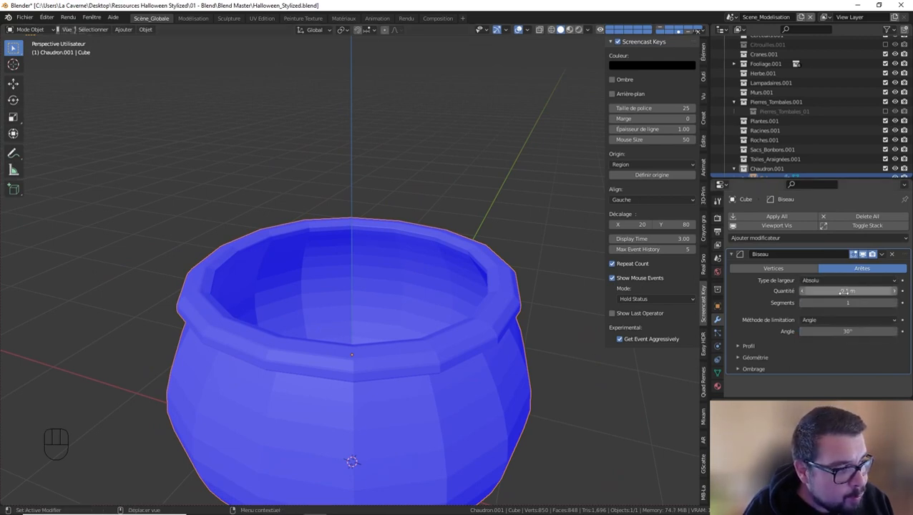
{"action": "left_click", "coordinate": [845, 292]}
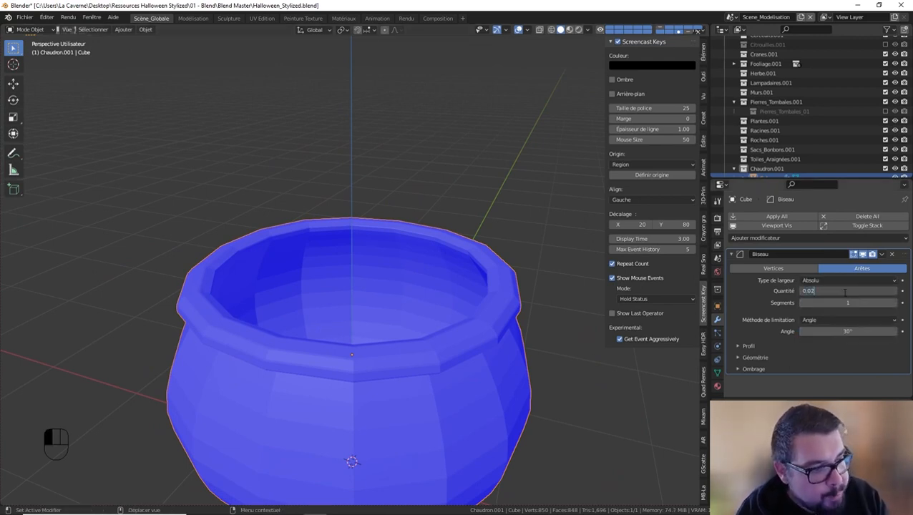
{"action": "key", "text": "Return"}
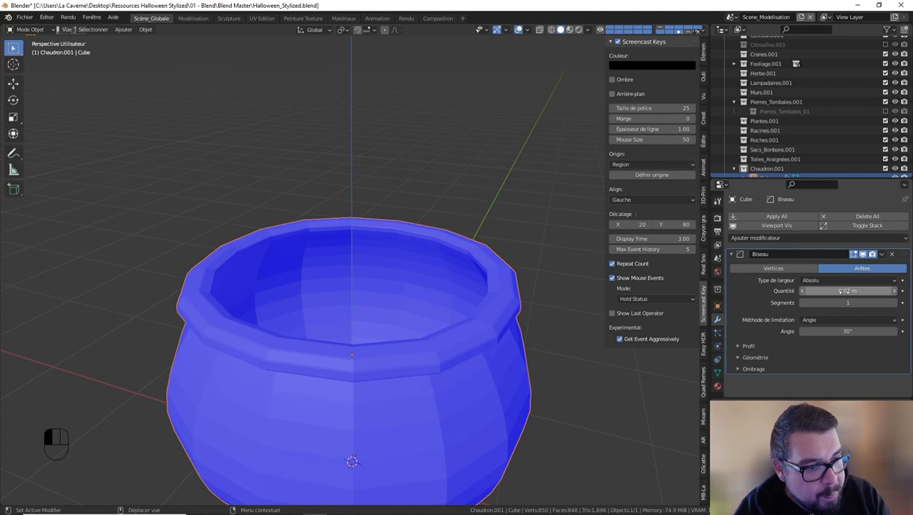
{"action": "left_click", "coordinate": [893, 304]}
{"action": "middle_click_drag", "start_coordinate": [295, 344], "coordinate": [328, 327]}
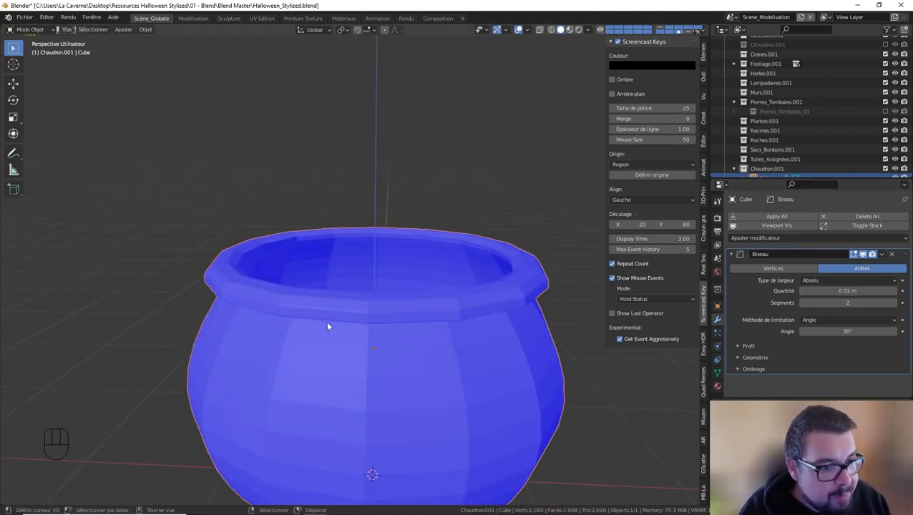
Add a Weighted Normal modifier with weight 100 to the cauldron, enable Auto Smooth, and clear the selection.
{"action": "key", "text": "q"}
{"action": "left_click", "coordinate": [300, 349]}
{"action": "key", "text": "q"}
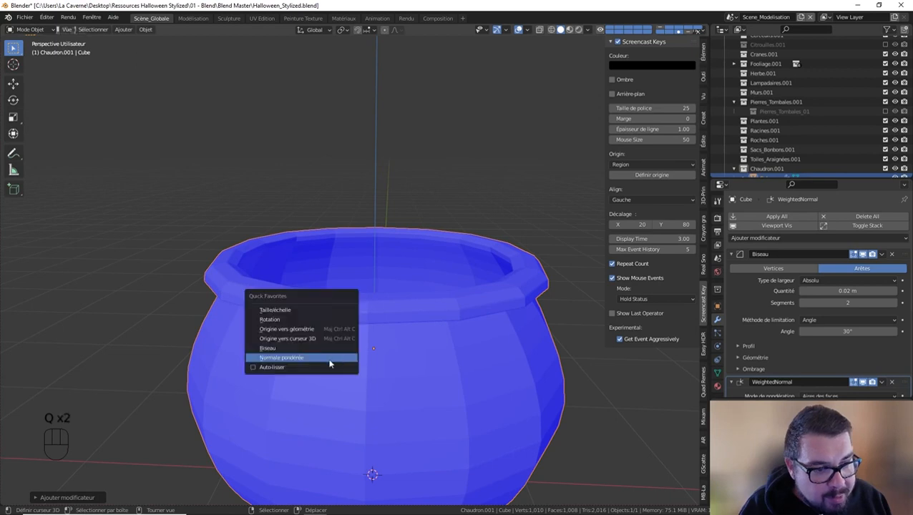
{"action": "left_click", "coordinate": [299, 368]}
{"action": "scroll", "coordinate": [828, 345], "scroll_direction": "down", "scroll_amount": 2}
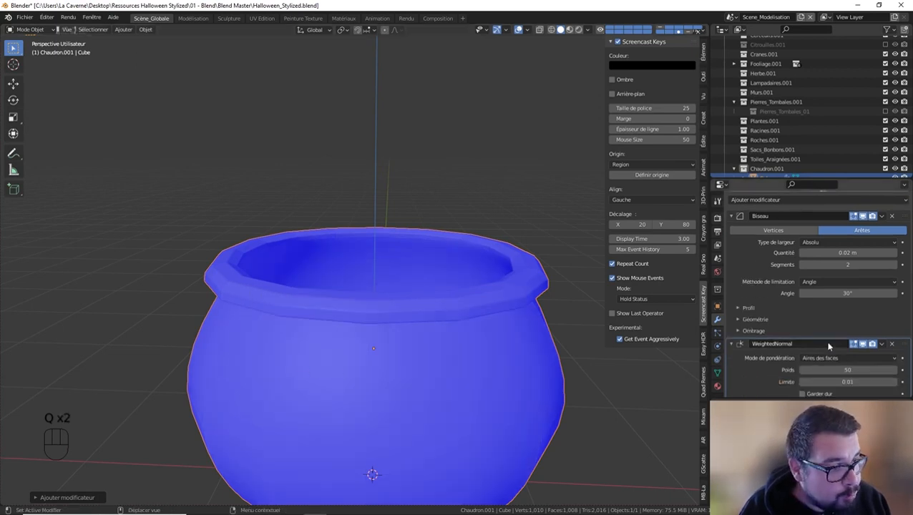
{"action": "scroll", "coordinate": [830, 346], "scroll_direction": "down", "scroll_amount": 2}
{"action": "left_click_drag", "start_coordinate": [838, 344], "coordinate": [893, 344]}
{"action": "key", "text": "a"}
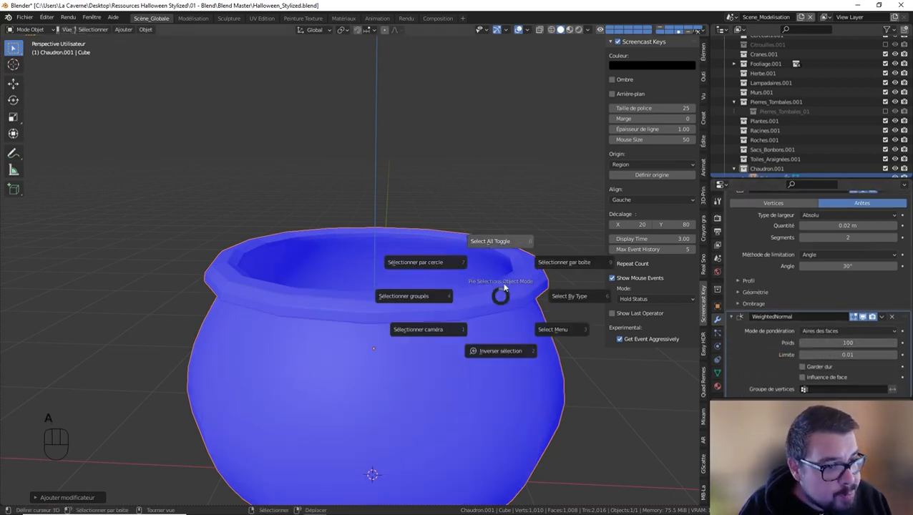
{"action": "left_click", "coordinate": [499, 265]}
{"action": "middle_click_drag", "start_coordinate": [498, 264], "coordinate": [416, 280]}
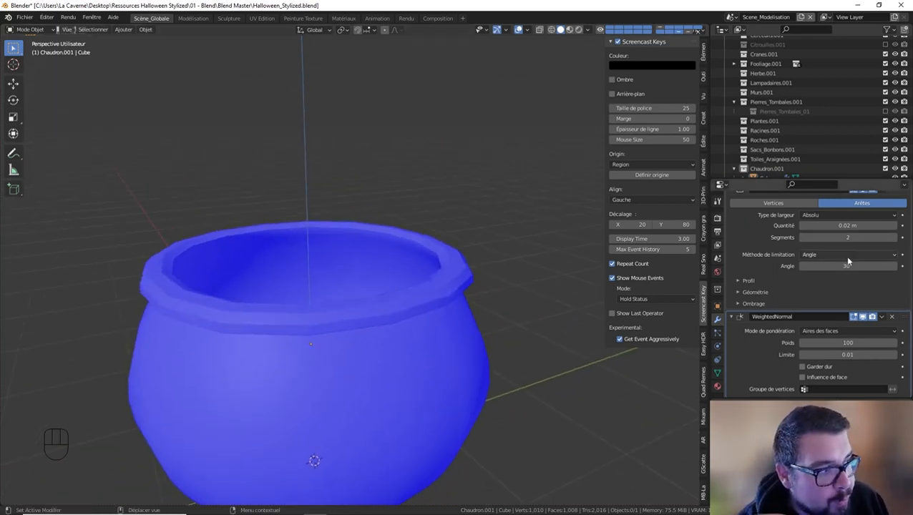
Try a Subdivision modifier above WeightedNormal in place of the cauldron's Bevel modifier, inspect the shape, and remove it again.
{"action": "scroll", "coordinate": [844, 255], "scroll_direction": "up", "scroll_amount": 2}
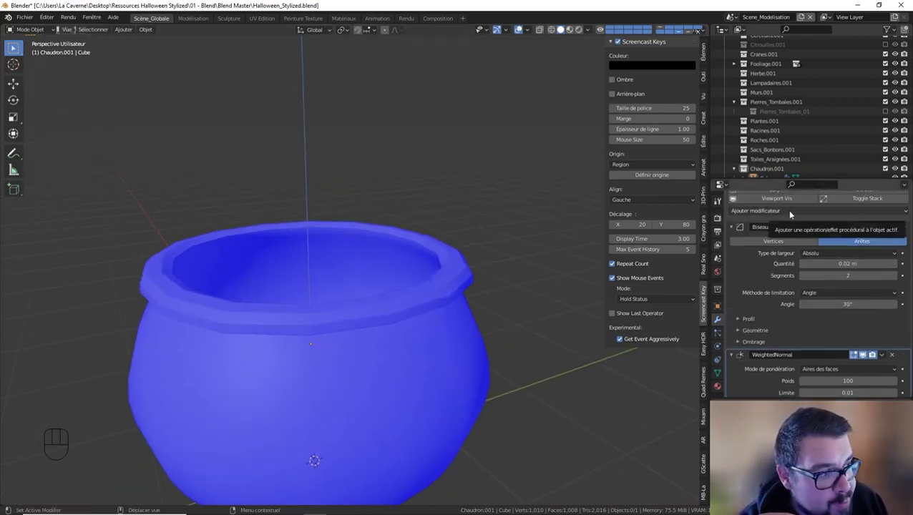
{"action": "left_click", "coordinate": [892, 228]}
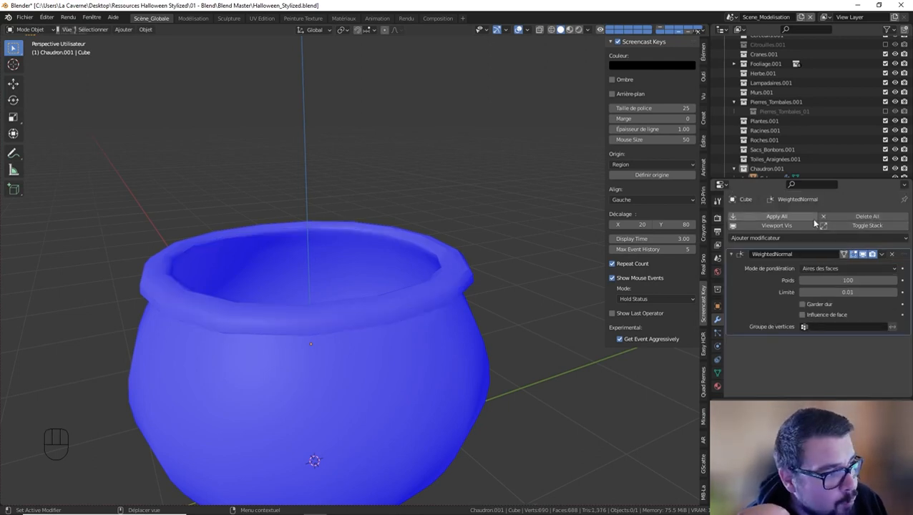
{"action": "left_click", "coordinate": [787, 237]}
{"action": "left_click", "coordinate": [687, 411]}
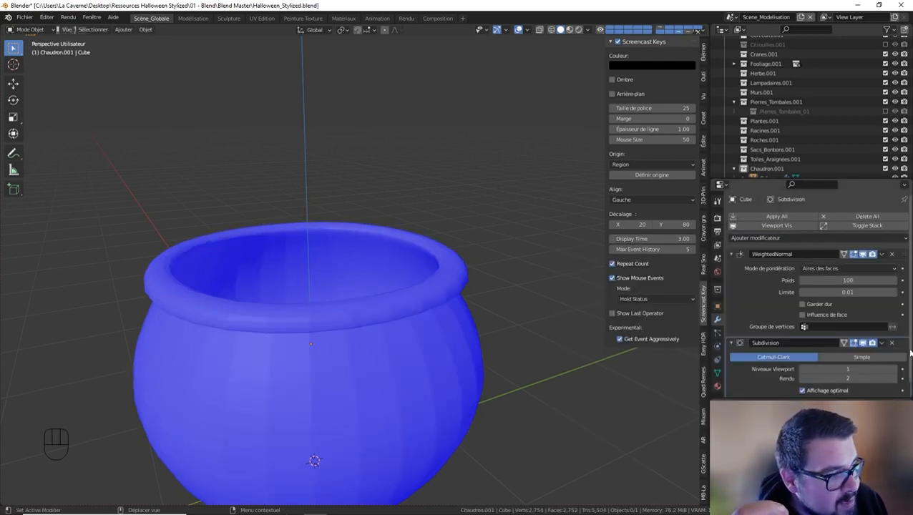
{"action": "left_click_drag", "start_coordinate": [888, 346], "coordinate": [858, 262]}
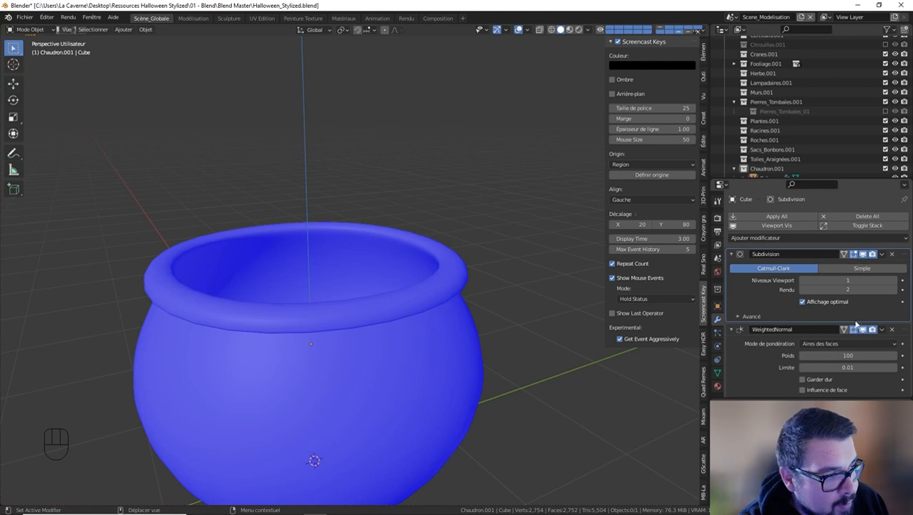
{"action": "middle_click_drag", "start_coordinate": [411, 295], "coordinate": [219, 272]}
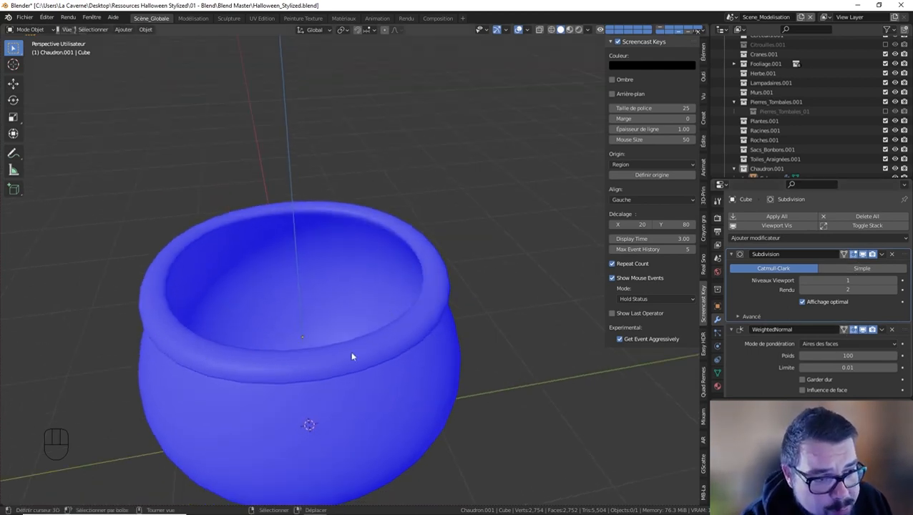
{"action": "middle_click_drag", "start_coordinate": [473, 347], "coordinate": [505, 303]}
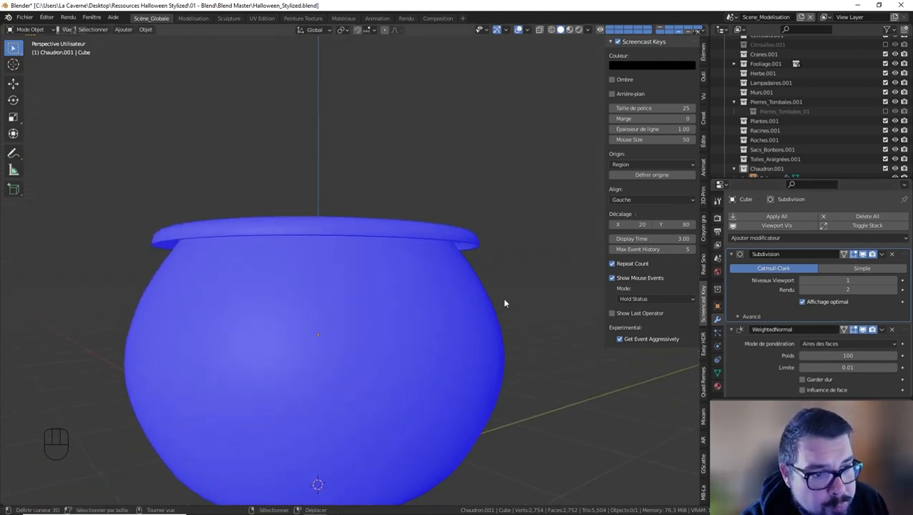
{"action": "left_click", "coordinate": [892, 255]}
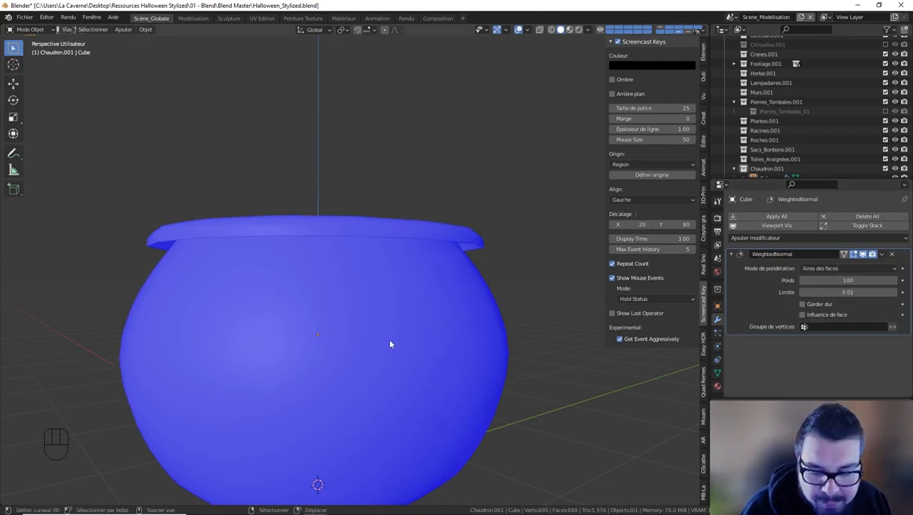
Add a Bevel modifier to the cauldron and place it above WeightedNormal in the stack.
{"action": "key", "text": "q"}
{"action": "left_click", "coordinate": [351, 321]}
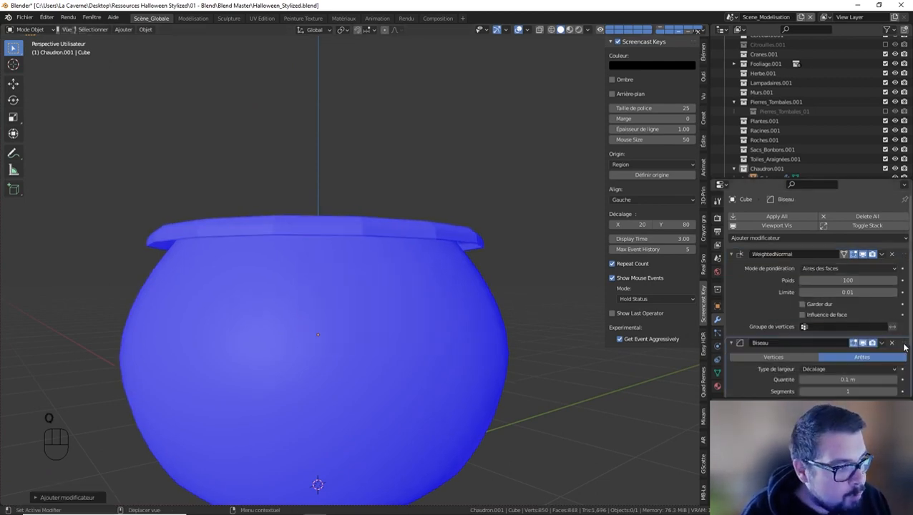
{"action": "left_click", "coordinate": [891, 254]}
Set the Bevel modifier to Absolute width type with an amount of 0.02 m and 2 segments, and inspect the cauldron.
{"action": "left_click", "coordinate": [869, 281]}
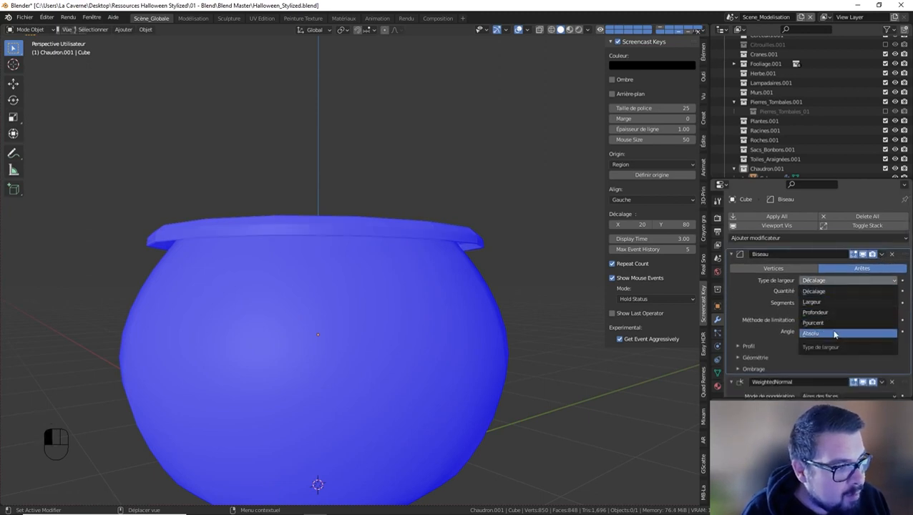
{"action": "left_click", "coordinate": [833, 333]}
{"action": "left_click", "coordinate": [844, 291]}
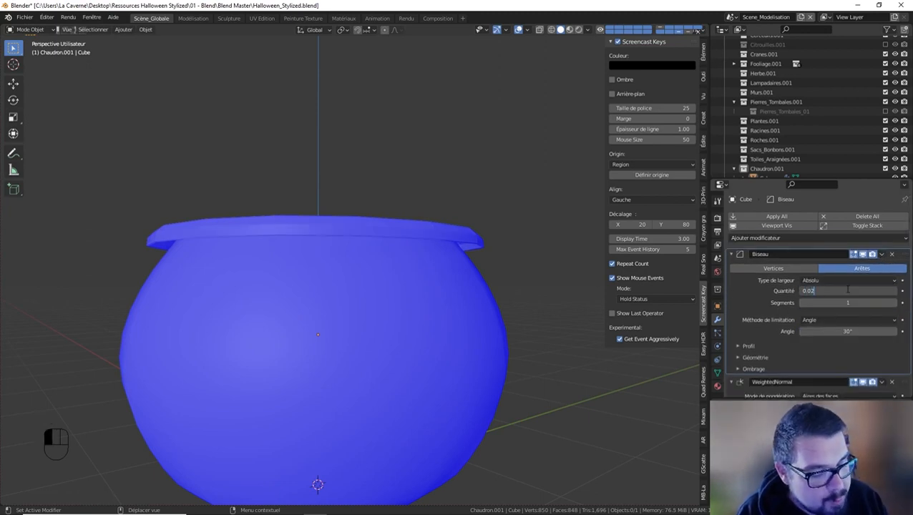
{"action": "type", "text": "0.02"}
{"action": "key", "text": "Return"}
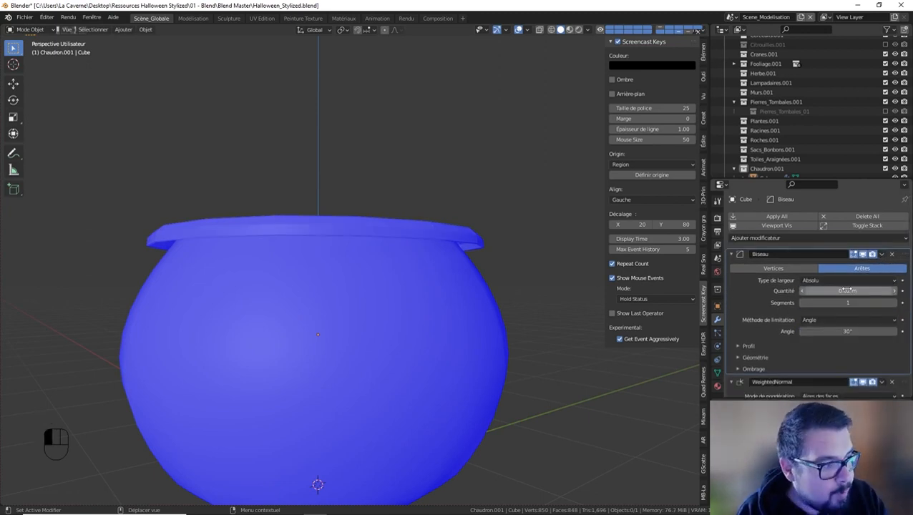
{"action": "left_click", "coordinate": [895, 303]}
{"action": "middle_click_drag", "start_coordinate": [340, 271], "coordinate": [379, 263]}
{"action": "key", "text": "a"}
{"action": "left_click", "coordinate": [299, 240]}
{"action": "key", "text": "a"}
{"action": "left_click", "coordinate": [399, 249]}
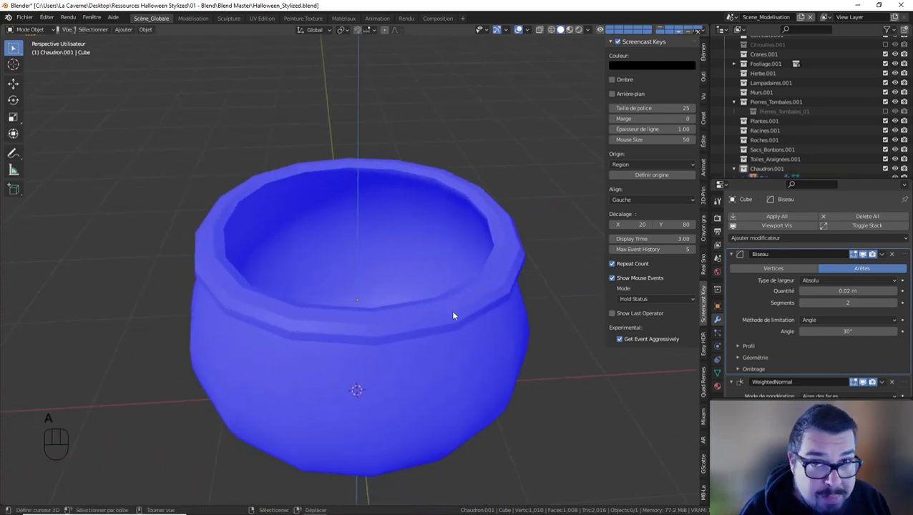
Hide the cauldron's modifiers in the viewport and enter Edit Mode with nothing selected.
{"action": "left_click", "coordinate": [732, 254]}
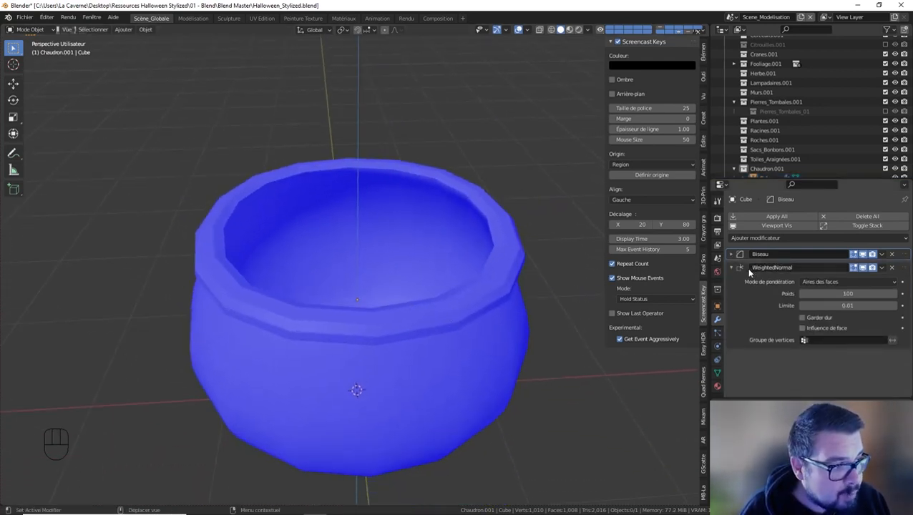
{"action": "left_click", "coordinate": [740, 269]}
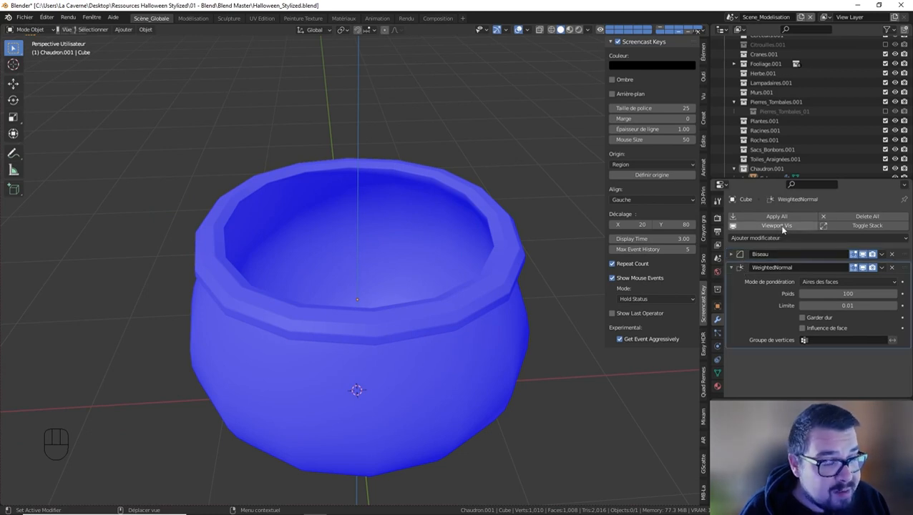
{"action": "left_click", "coordinate": [784, 227]}
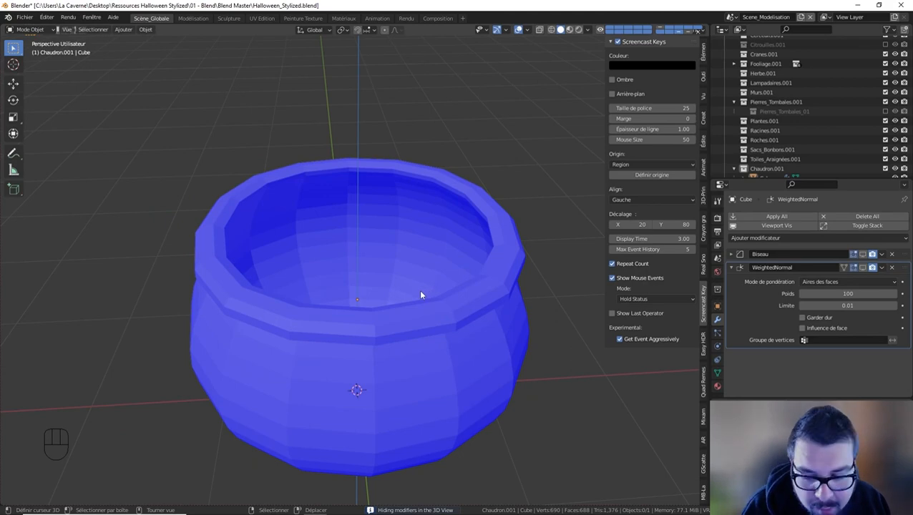
{"action": "key", "text": "Tab"}
{"action": "key", "text": "a"}
{"action": "key", "text": "a"}
{"action": "key", "text": "a"}
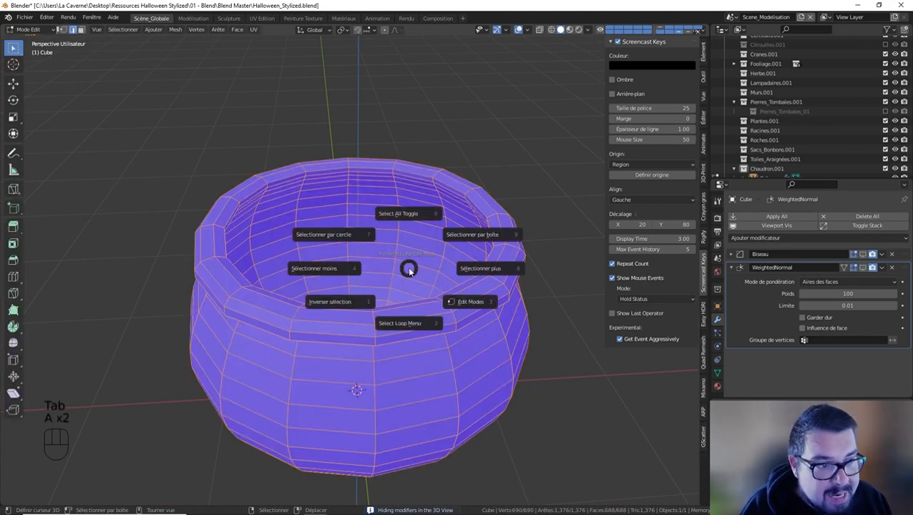
{"action": "middle_click_drag", "start_coordinate": [402, 239], "coordinate": [373, 195]}
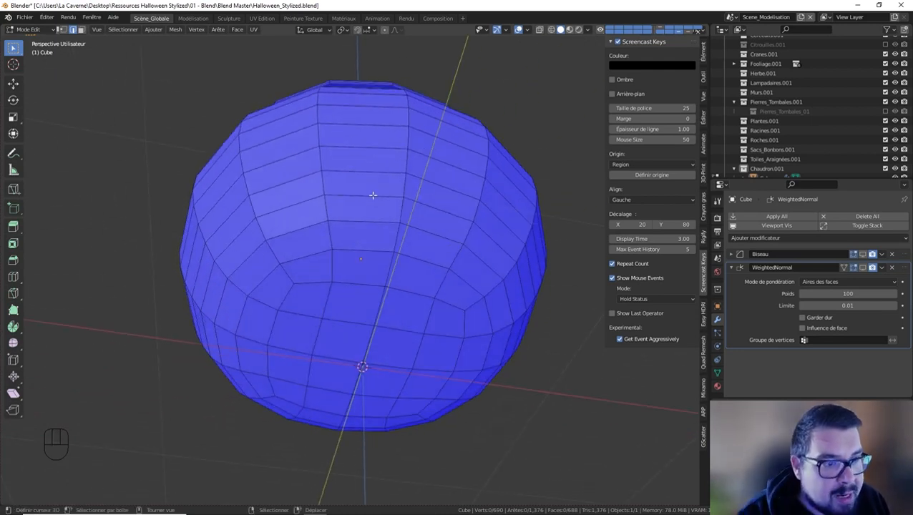
{"action": "left_click", "coordinate": [364, 284], "text": "alt+shift"}
{"action": "middle_click_drag", "start_coordinate": [304, 293], "coordinate": [306, 267]}
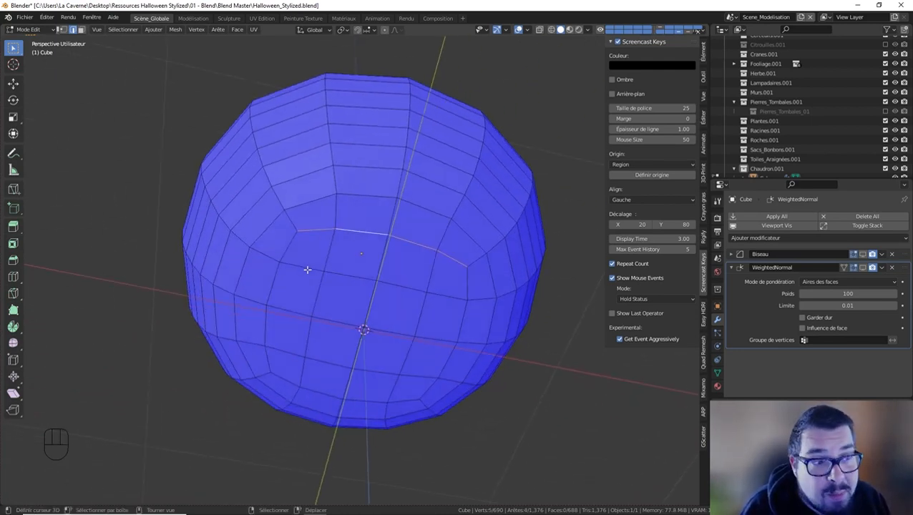
{"action": "key", "text": "ctrl+z"}
Select the edge loop around the cauldron's outer base, a vertical edge path up the outer wall, and the loop at the neck.
{"action": "left_click", "coordinate": [367, 199], "text": "alt+shift"}
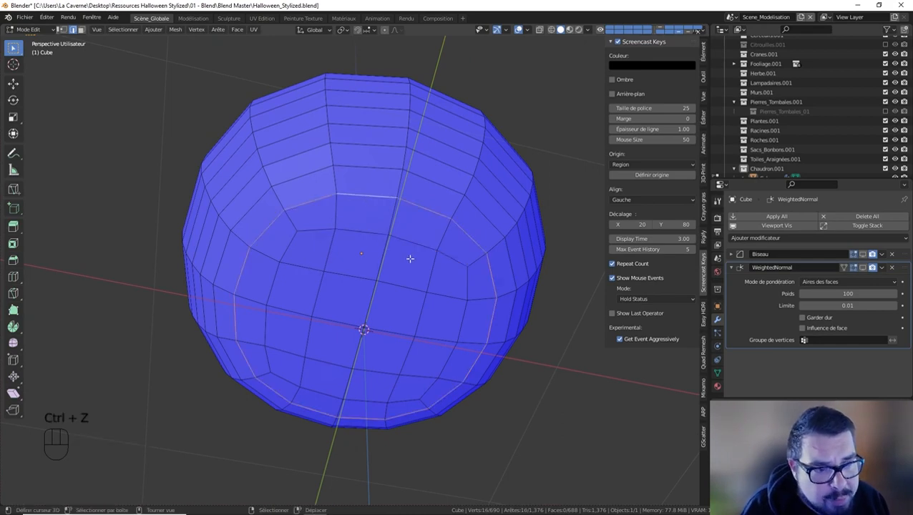
{"action": "middle_click_drag", "start_coordinate": [409, 258], "coordinate": [371, 257]}
{"action": "scroll", "coordinate": [370, 256], "scroll_direction": "up", "scroll_amount": 2}
{"action": "left_click", "coordinate": [364, 207], "text": "ctrl"}
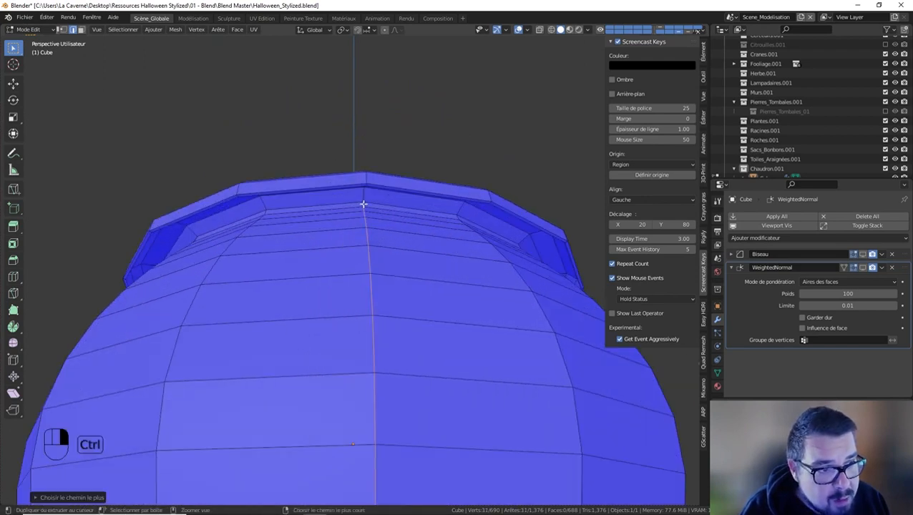
{"action": "left_click", "coordinate": [377, 204], "text": "alt+shift"}
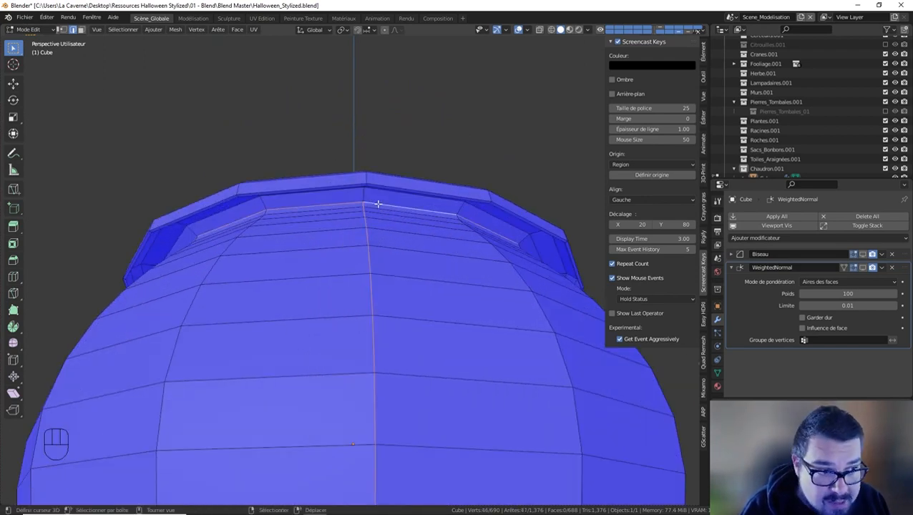
Add the two edge loops on the underside of the cauldron's rim to the selection.
{"action": "middle_click_drag", "start_coordinate": [378, 204], "coordinate": [397, 256]}
{"action": "middle_click_drag", "start_coordinate": [397, 255], "coordinate": [438, 213]}
{"action": "scroll", "coordinate": [438, 212], "scroll_direction": "up", "scroll_amount": 2}
{"action": "left_click", "coordinate": [445, 191], "text": "alt+shift"}
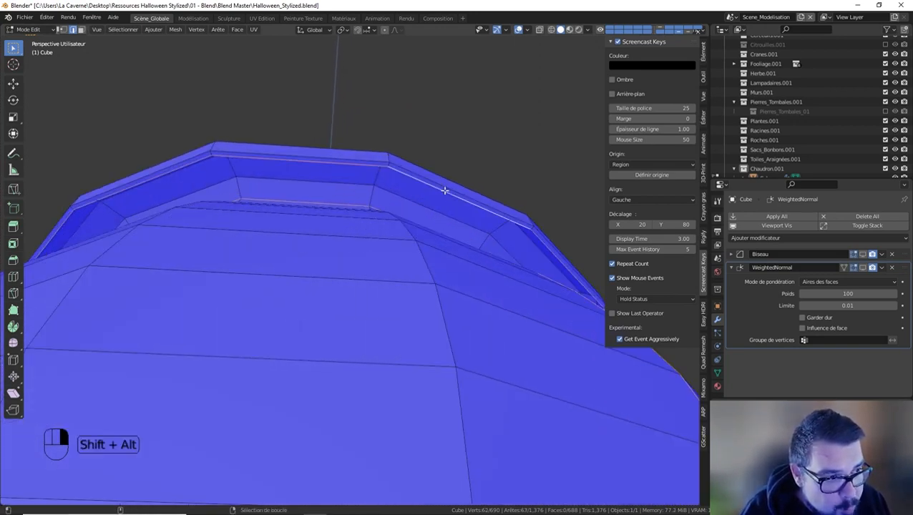
{"action": "left_click", "coordinate": [515, 220], "text": "alt+shift"}
{"action": "middle_click_drag", "start_coordinate": [515, 219], "coordinate": [401, 399]}
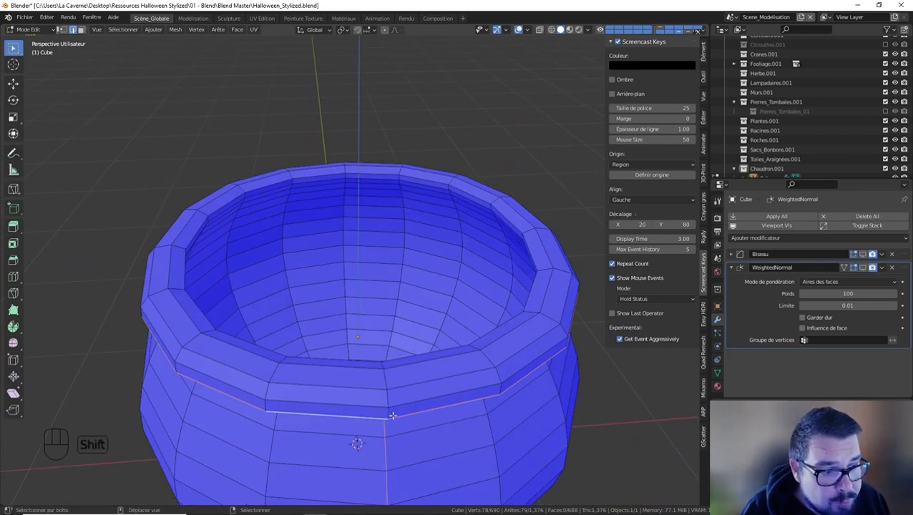
Add the loop inside the rim, a vertical edge path down the inner wall, and the inner base loop to the selection.
{"action": "middle_click_drag", "start_coordinate": [475, 295], "coordinate": [618, 372]}
{"action": "left_click", "coordinate": [466, 249], "text": "alt+shift"}
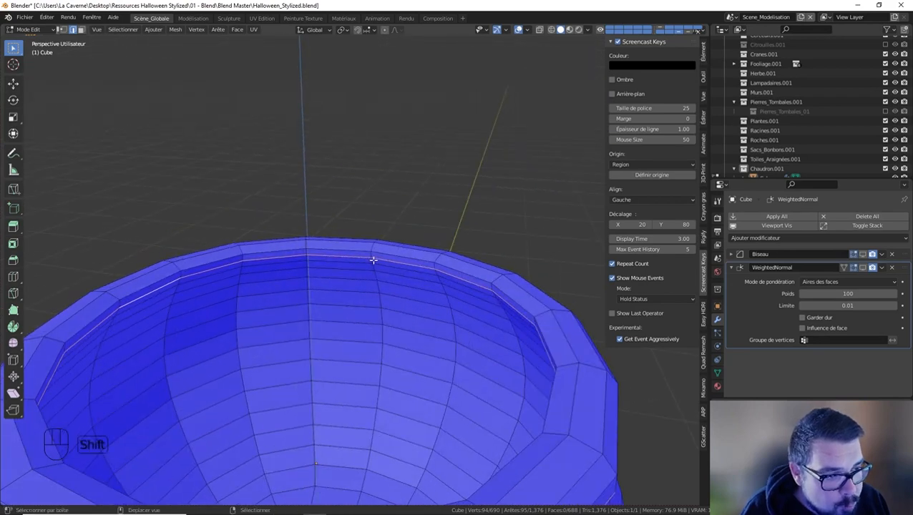
{"action": "middle_click_drag", "start_coordinate": [373, 259], "coordinate": [358, 368]}
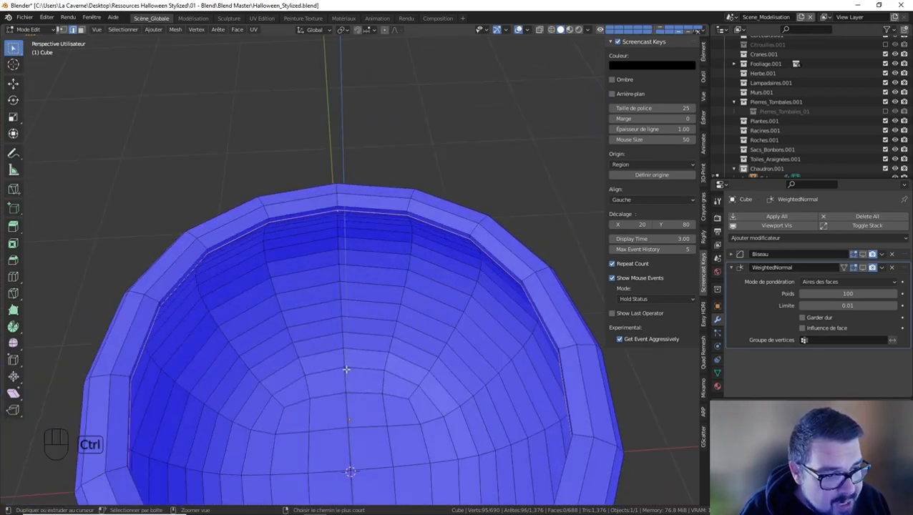
{"action": "left_click", "coordinate": [359, 370], "text": "alt+shift"}
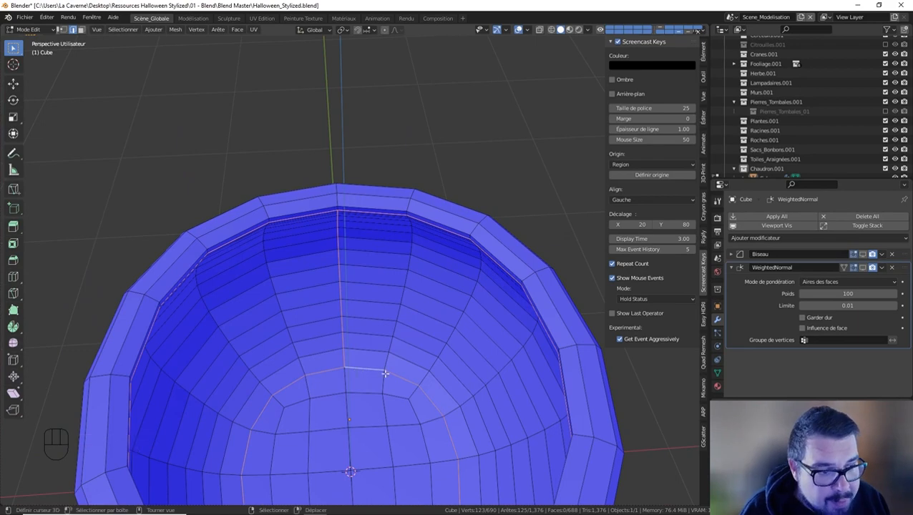
Drop the inner base loop from the selection and mark the remaining selected edges as UV seams.
{"action": "middle_click_drag", "start_coordinate": [385, 373], "coordinate": [285, 262]}
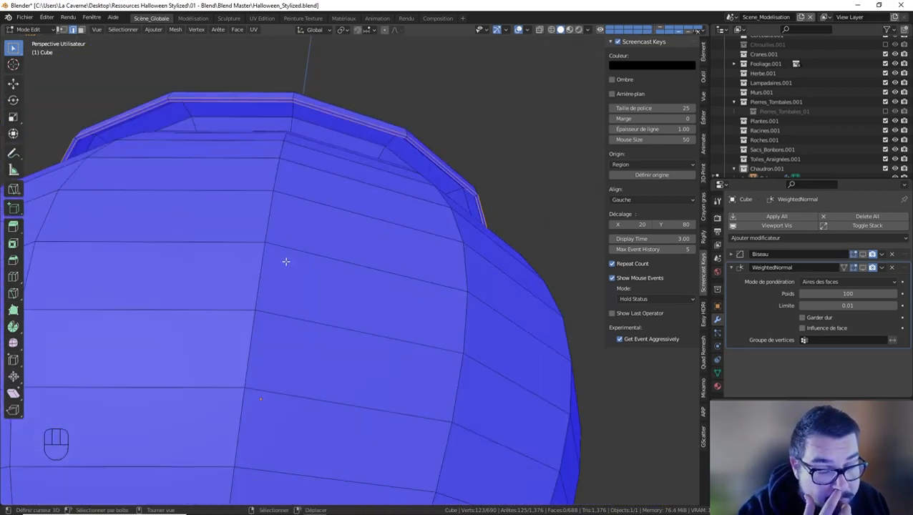
{"action": "scroll", "coordinate": [291, 276], "scroll_direction": "down", "scroll_amount": 5}
{"action": "middle_click_drag", "start_coordinate": [327, 352], "coordinate": [365, 365]}
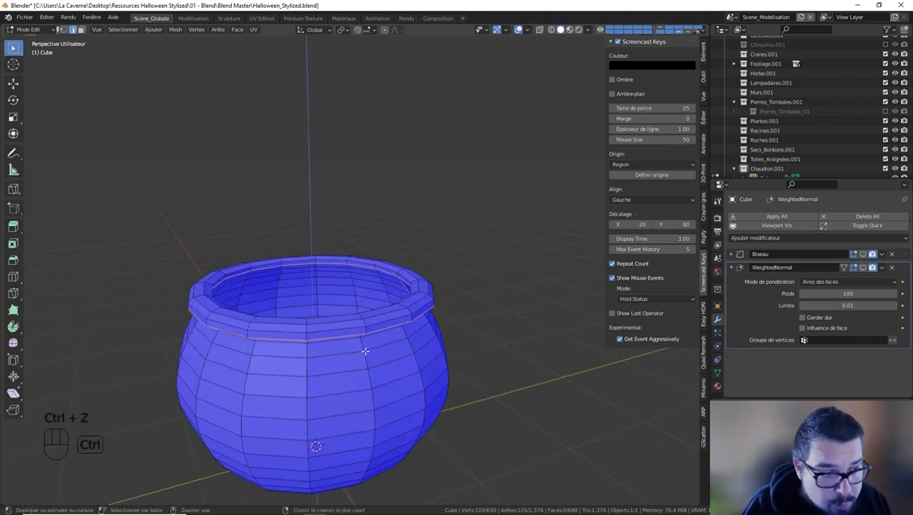
{"action": "key", "text": "ctrl+e"}
{"action": "left_click", "coordinate": [347, 419]}
Select the entire cauldron mesh, unwrap it, and open the UV Edition workspace to see its UV layout.
{"action": "key", "text": "a"}
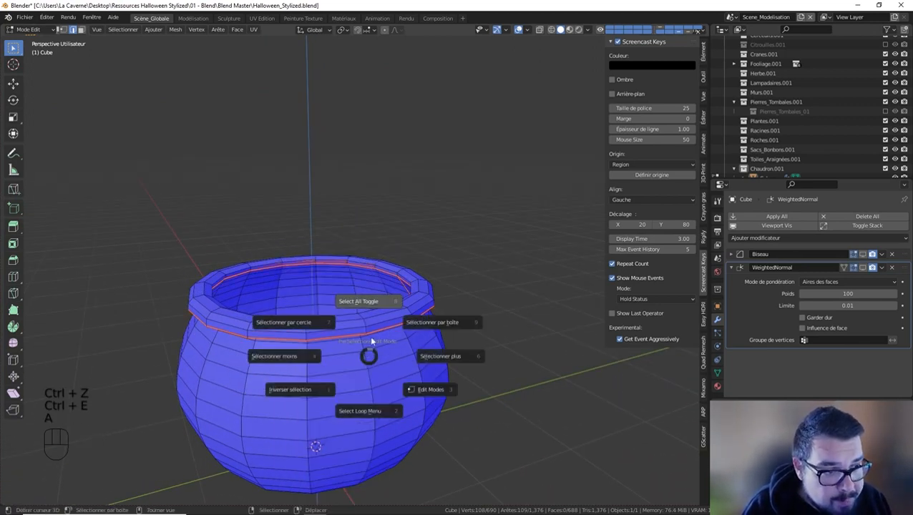
{"action": "key", "text": "a"}
{"action": "key", "text": "u"}
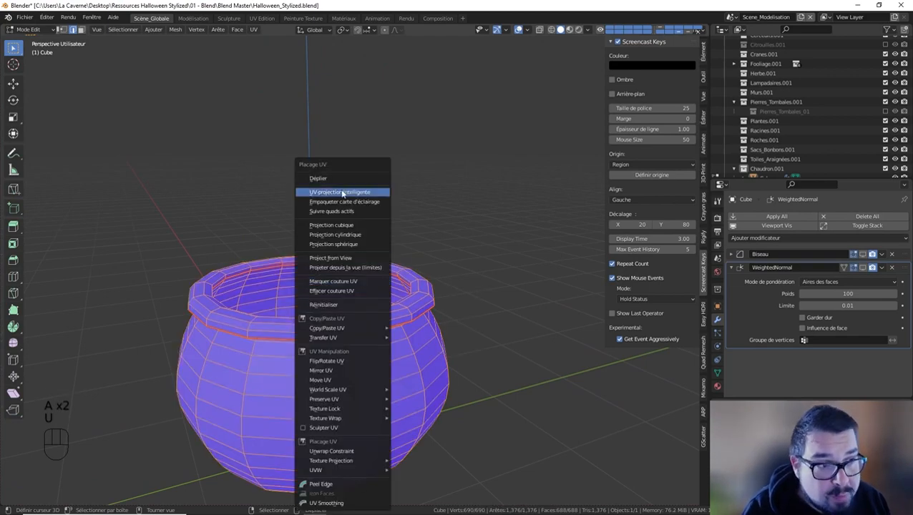
{"action": "left_click", "coordinate": [339, 179]}
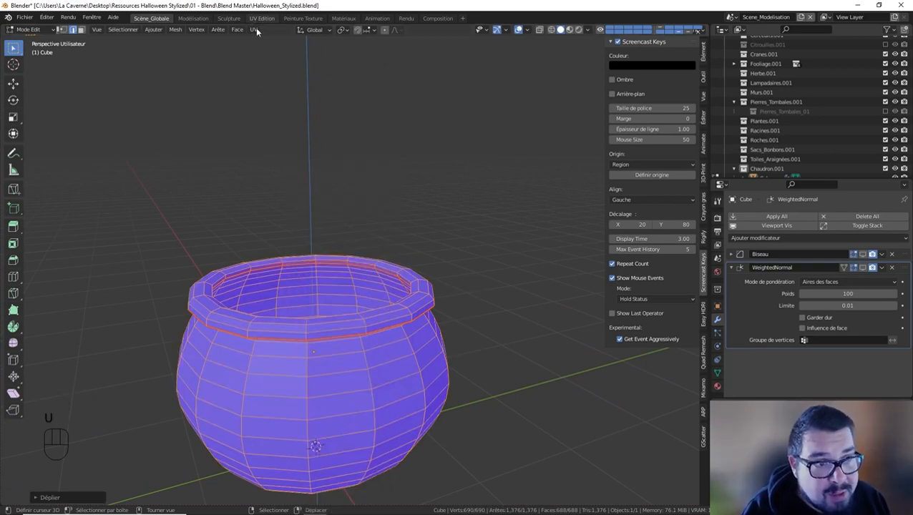
{"action": "left_click", "coordinate": [262, 18]}
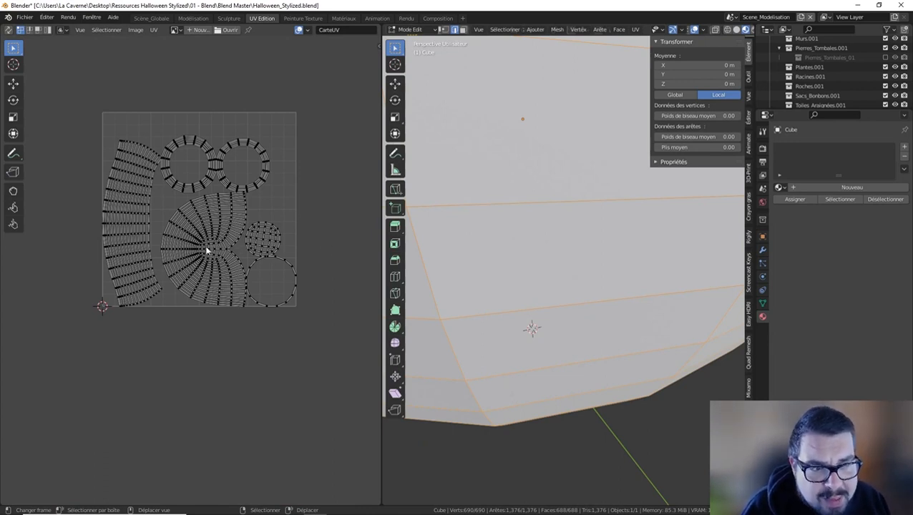
Deselect the mesh and mark the edge loop around the cauldron's inner base as a UV seam.
{"action": "scroll", "coordinate": [432, 261], "scroll_direction": "down", "scroll_amount": 5}
{"action": "middle_click_drag", "start_coordinate": [468, 253], "coordinate": [482, 293]}
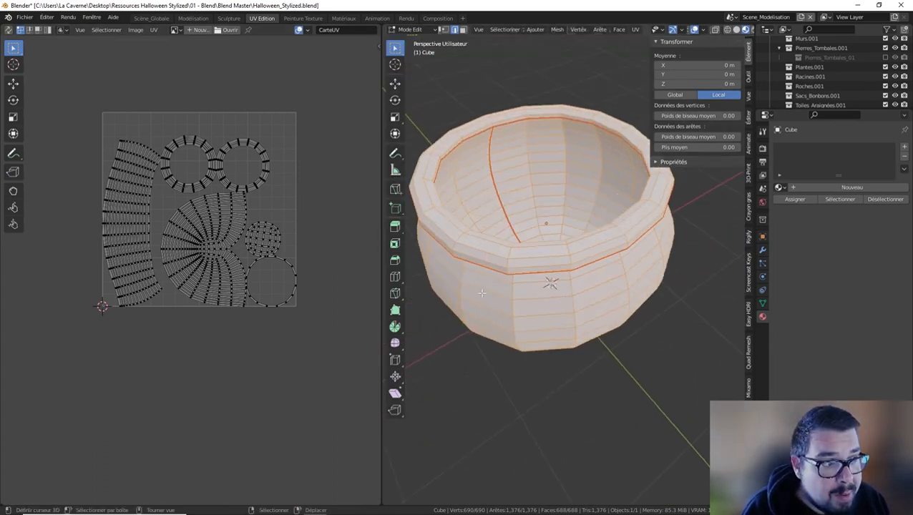
{"action": "key", "text": "a"}
{"action": "left_click", "coordinate": [487, 255]}
{"action": "middle_click_drag", "start_coordinate": [487, 255], "coordinate": [516, 244]}
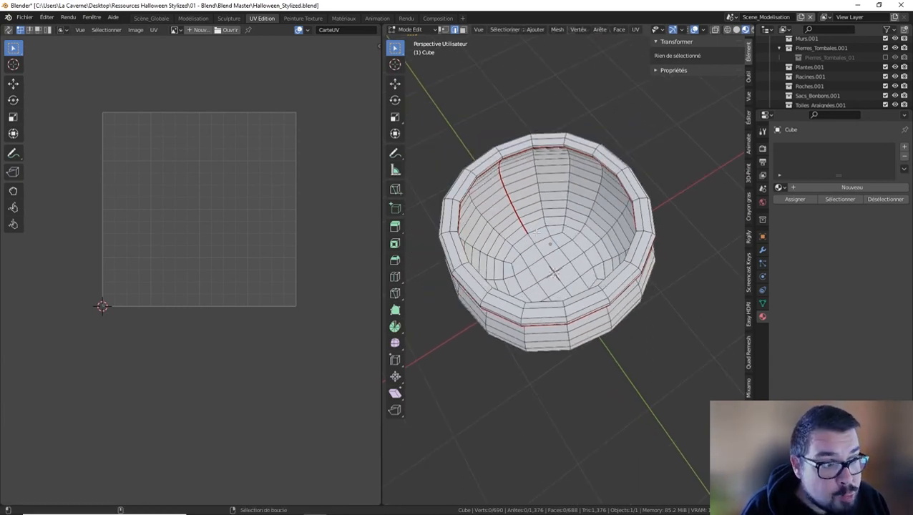
{"action": "left_click", "coordinate": [535, 230], "text": "alt"}
{"action": "key", "text": "ctrl+e"}
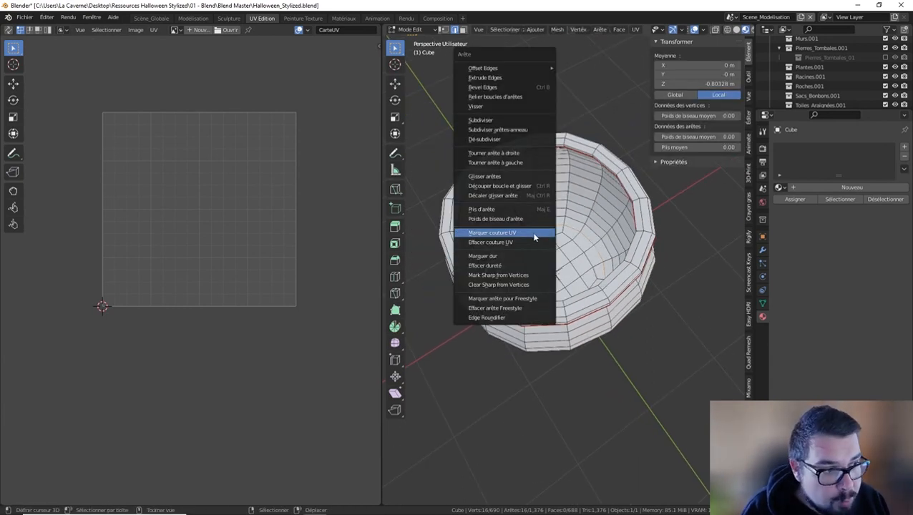
{"action": "left_click", "coordinate": [534, 236]}
Select the whole mesh and unwrap it again using the added inner base seam.
{"action": "key", "text": "a"}
{"action": "left_click", "coordinate": [532, 186]}
{"action": "key", "text": "a"}
{"action": "left_click", "coordinate": [533, 146]}
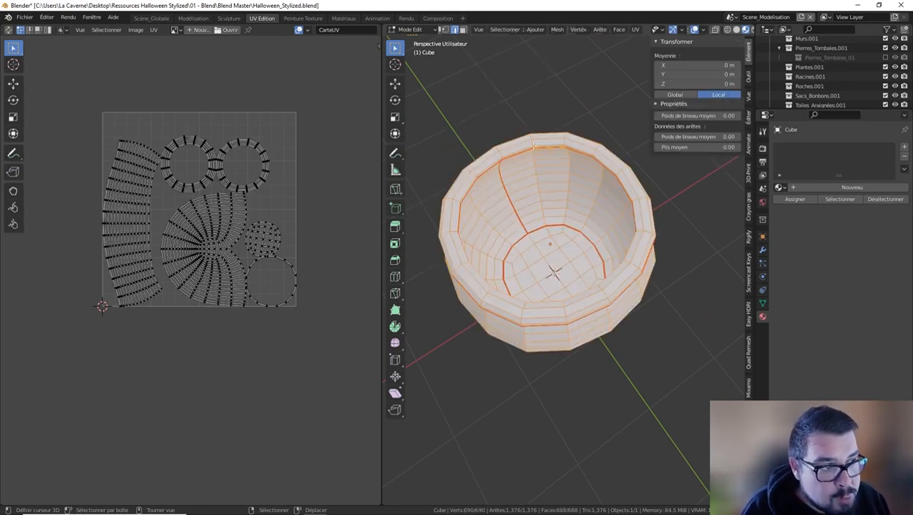
{"action": "key", "text": "u"}
{"action": "left_click", "coordinate": [504, 174]}
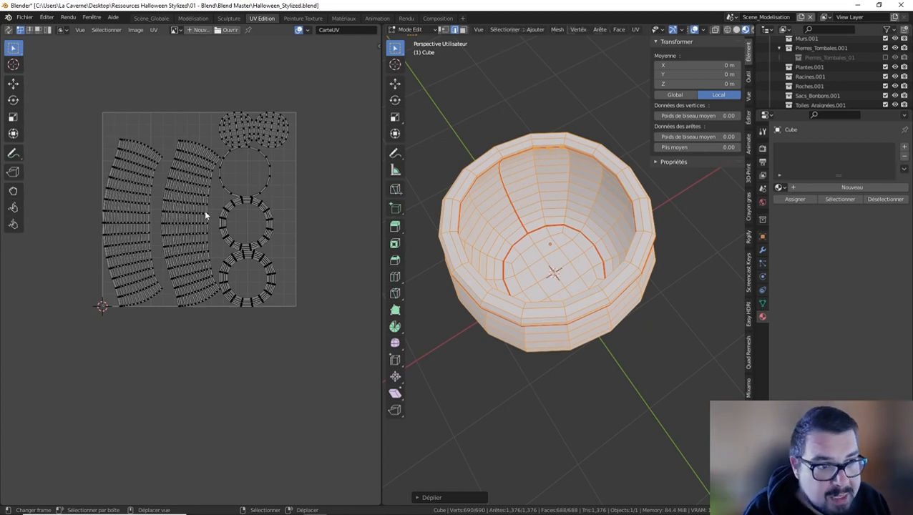
Scale all UV islands by a factor of 5 and average the islands' scale.
{"action": "scroll", "coordinate": [204, 209], "scroll_direction": "down", "scroll_amount": 3}
{"action": "key", "text": "a"}
{"action": "type", "text": "s"}
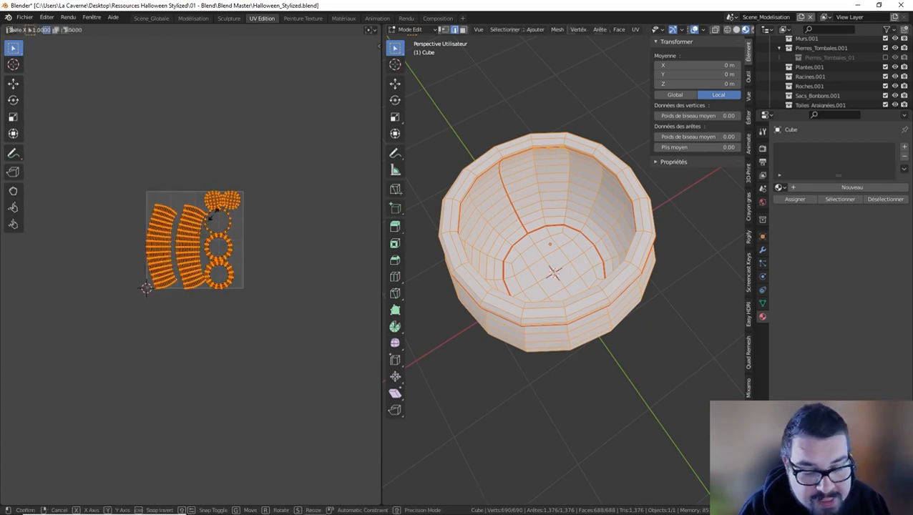
{"action": "type", "text": "5"}
{"action": "key", "text": "Return"}
{"action": "key", "text": "q"}
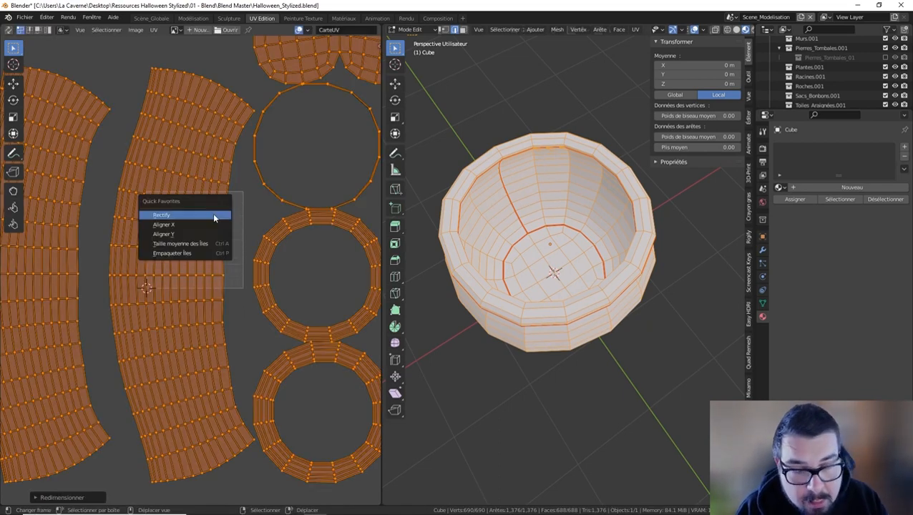
{"action": "key", "text": "t"}
Rectify all the UV islands into straight strips and pack them into the UV square.
{"action": "key", "text": "q"}
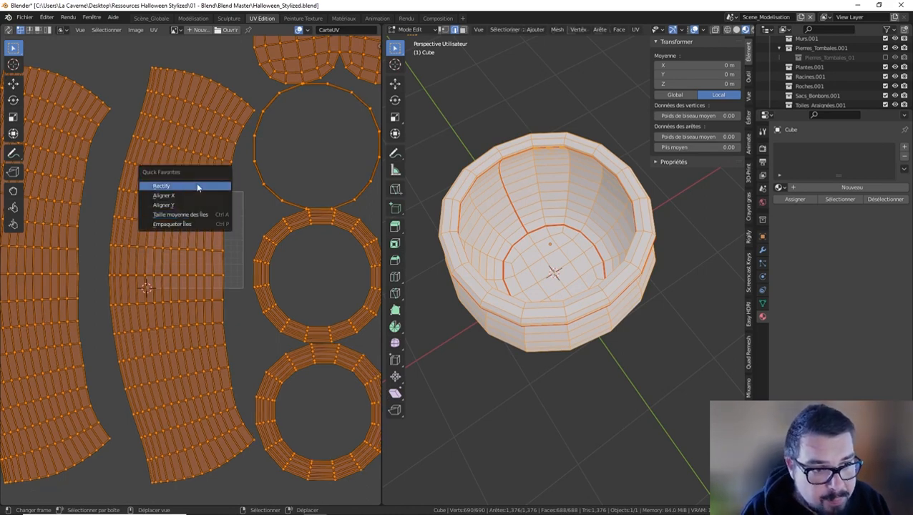
{"action": "left_click", "coordinate": [197, 185]}
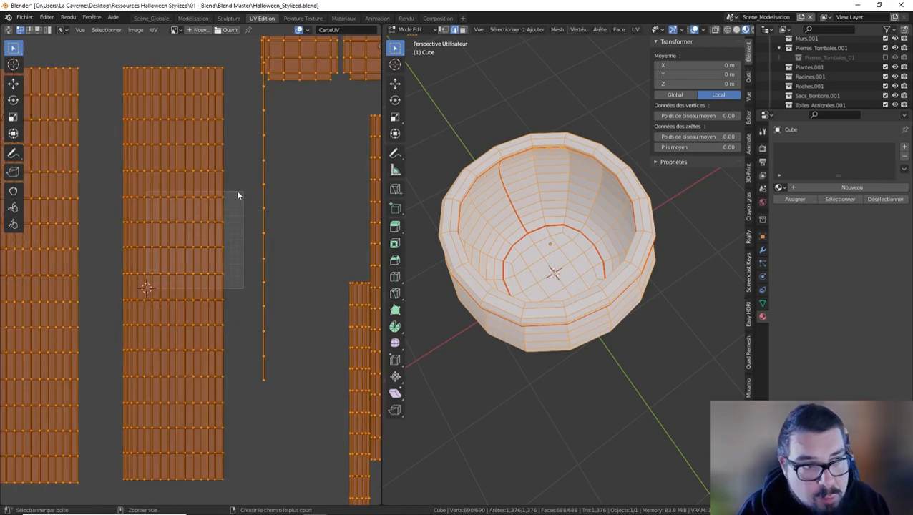
{"action": "key", "text": "ctrl+p"}
{"action": "scroll", "coordinate": [224, 197], "scroll_direction": "up", "scroll_amount": 4}
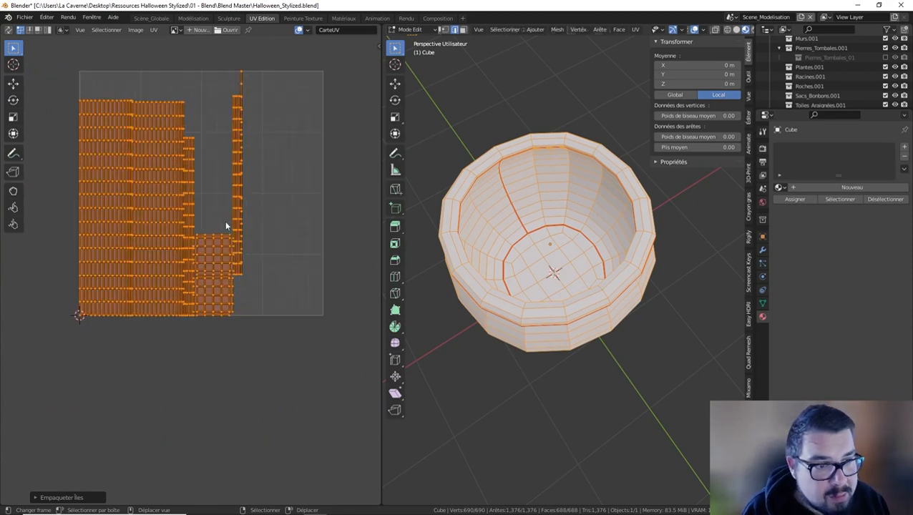
Return to Object Mode, apply the TexTools 2048 checker map to the cauldron, and inspect the texture distribution all around.
{"action": "key", "text": "Tab"}
{"action": "key", "text": "Tab"}
{"action": "key", "text": "Tab"}
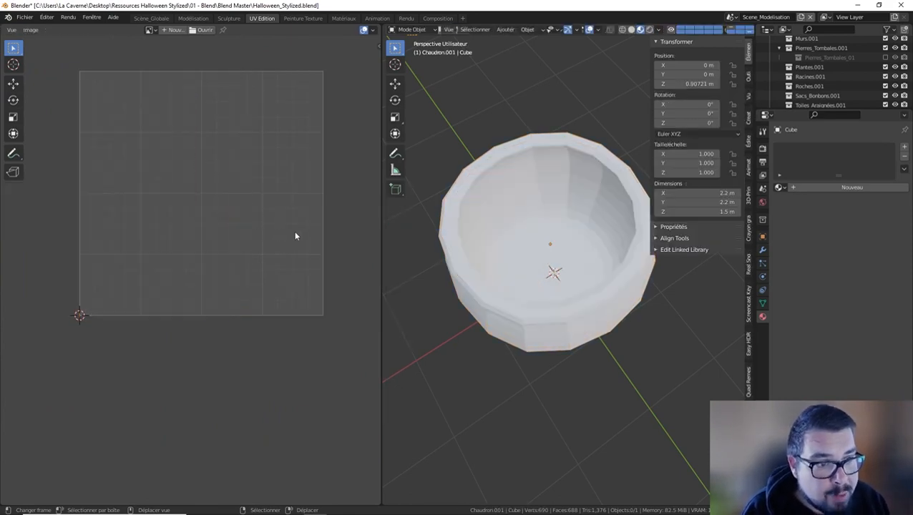
{"action": "key", "text": "n"}
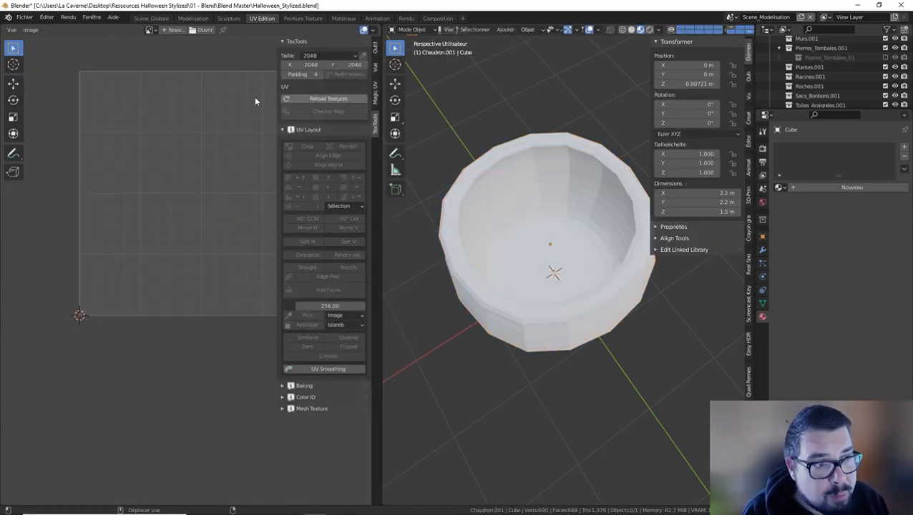
{"action": "left_click", "coordinate": [515, 159]}
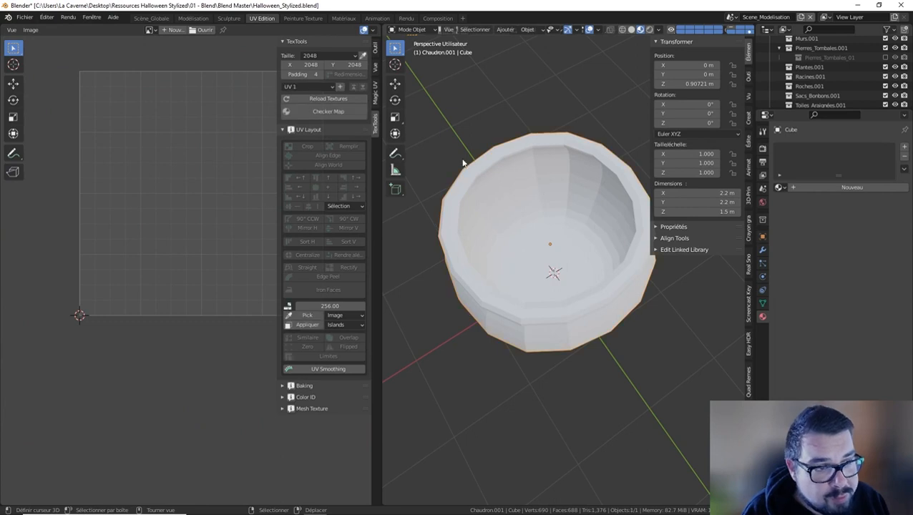
{"action": "left_click", "coordinate": [340, 113]}
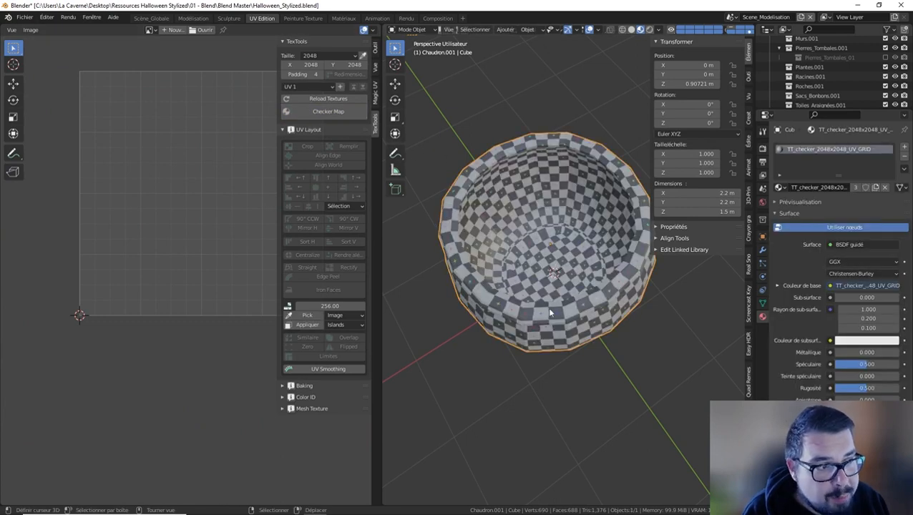
{"action": "middle_click_drag", "start_coordinate": [547, 307], "coordinate": [573, 259]}
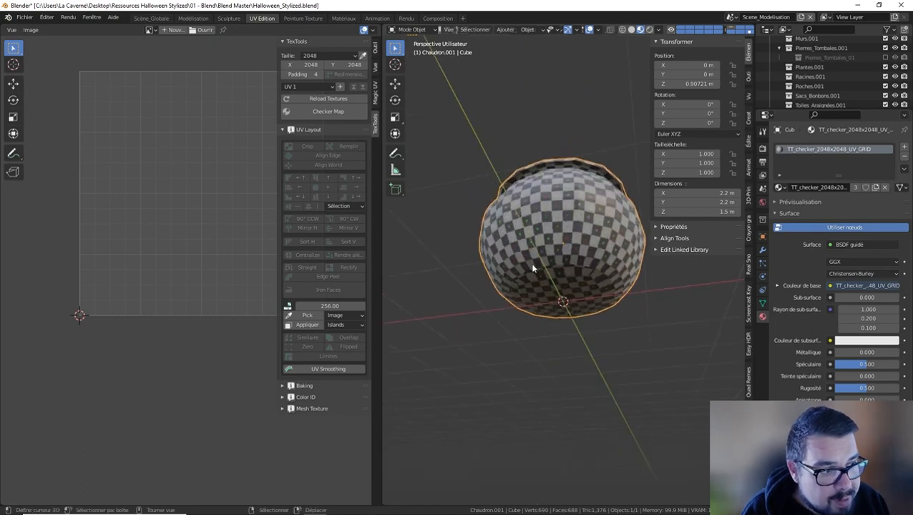
{"action": "scroll", "coordinate": [563, 267], "scroll_direction": "up", "scroll_amount": 3}
{"action": "middle_click_drag", "start_coordinate": [505, 281], "coordinate": [515, 238]}
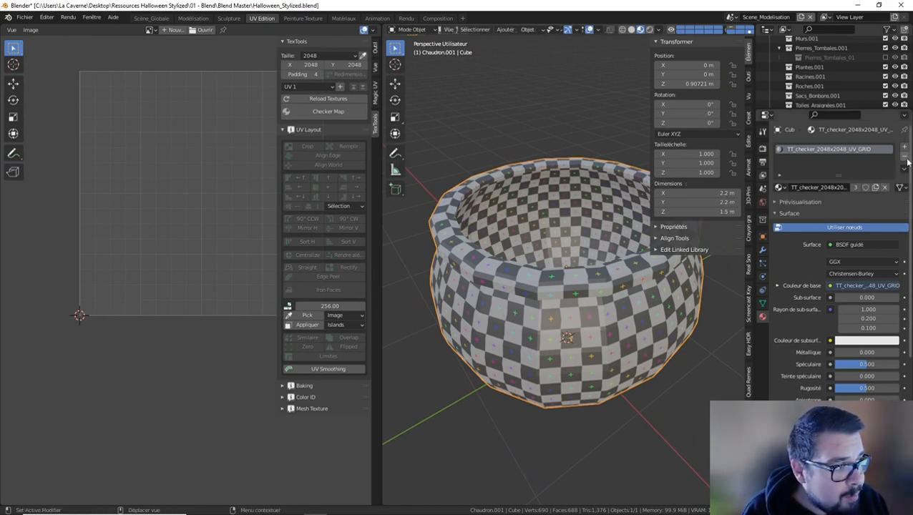
Replace the cauldron's checker material with a new material named M_Chaudron.
{"action": "left_click", "coordinate": [885, 187]}
{"action": "left_click", "coordinate": [852, 186]}
{"action": "double_click", "coordinate": [837, 188]}
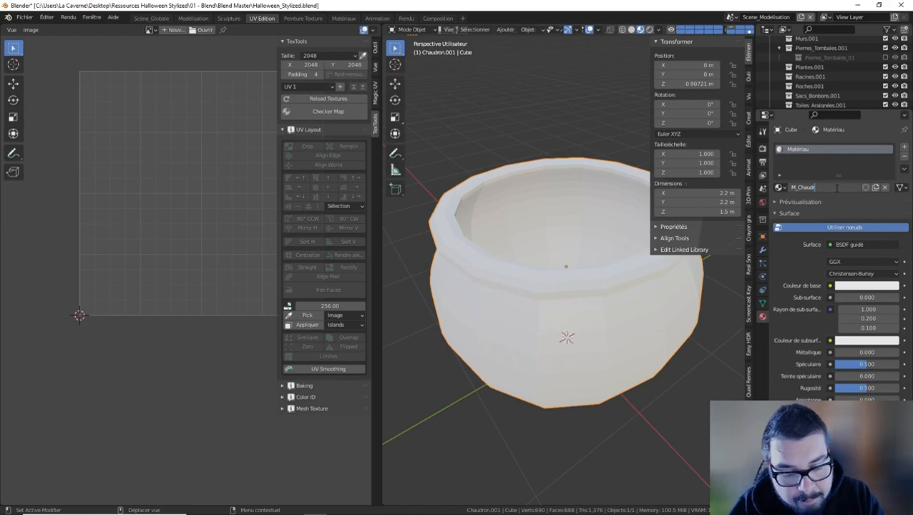
{"action": "key", "text": "Return"}
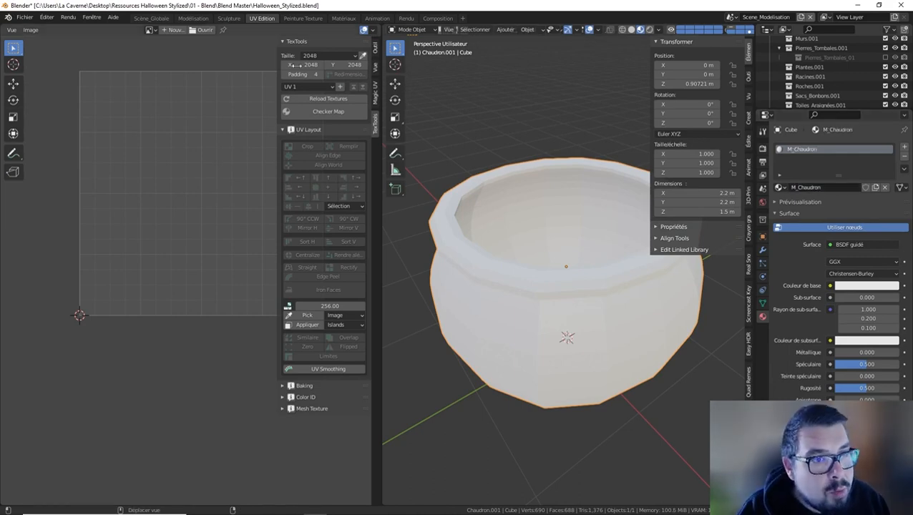
Go back to the Scène_Globale workspace and show the cauldron's modifiers in the viewport again.
{"action": "left_click", "coordinate": [153, 18]}
{"action": "middle_click_drag", "start_coordinate": [301, 376], "coordinate": [357, 310], "text": "shift"}
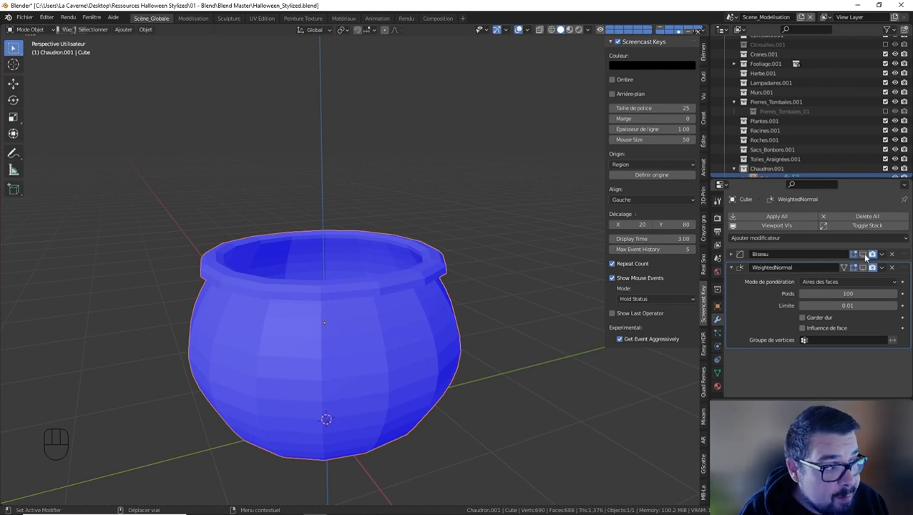
{"action": "left_click", "coordinate": [784, 226]}
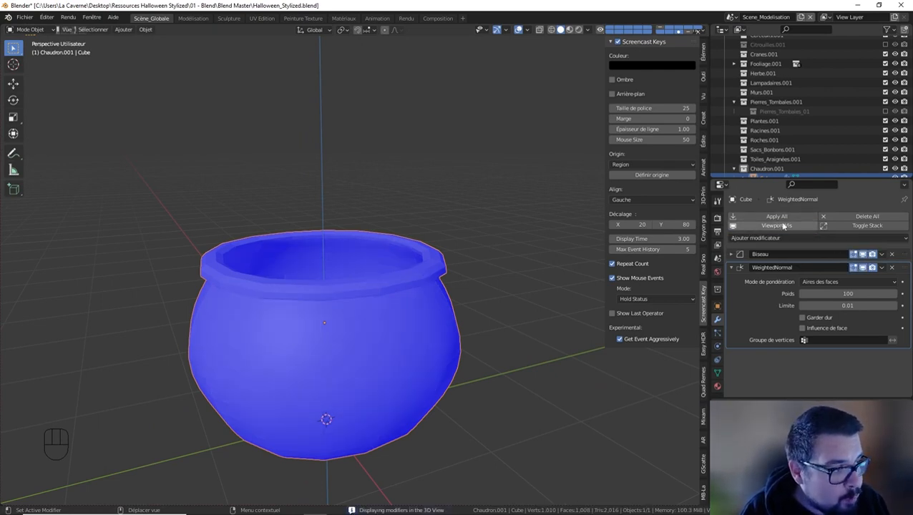
{"action": "left_click", "coordinate": [19, 17]}
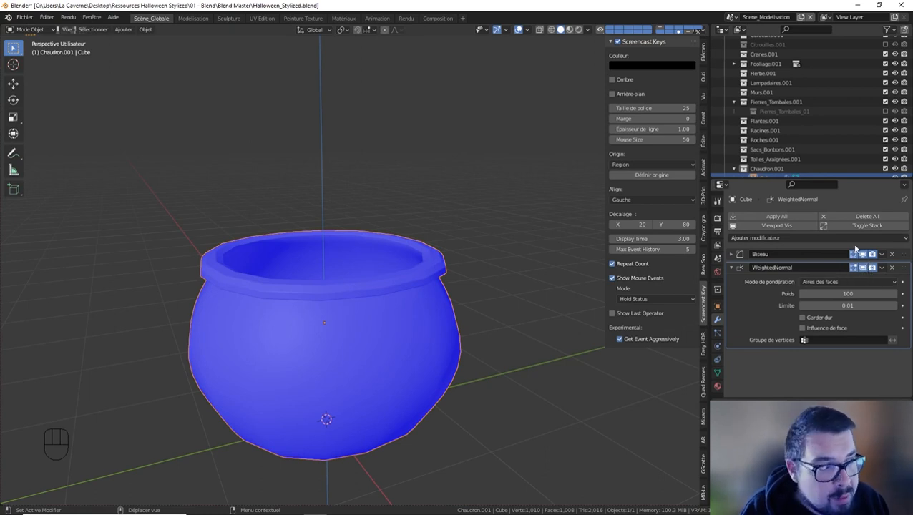
Start an FBX export in the Export folder, name it SM_Chaudron_Substance, copy the SM_Chaudron part, and cancel the export.
{"action": "left_click", "coordinate": [26, 17]}
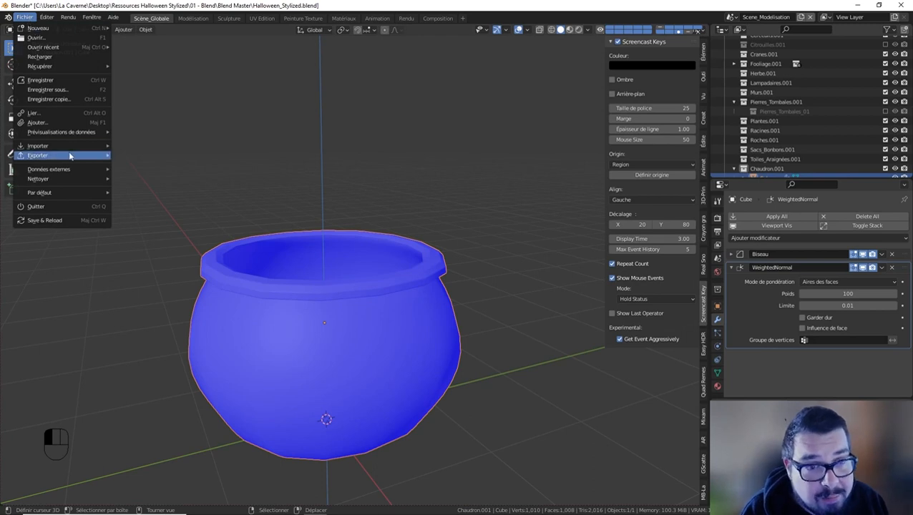
{"action": "mouse_move", "coordinate": [61, 161]}
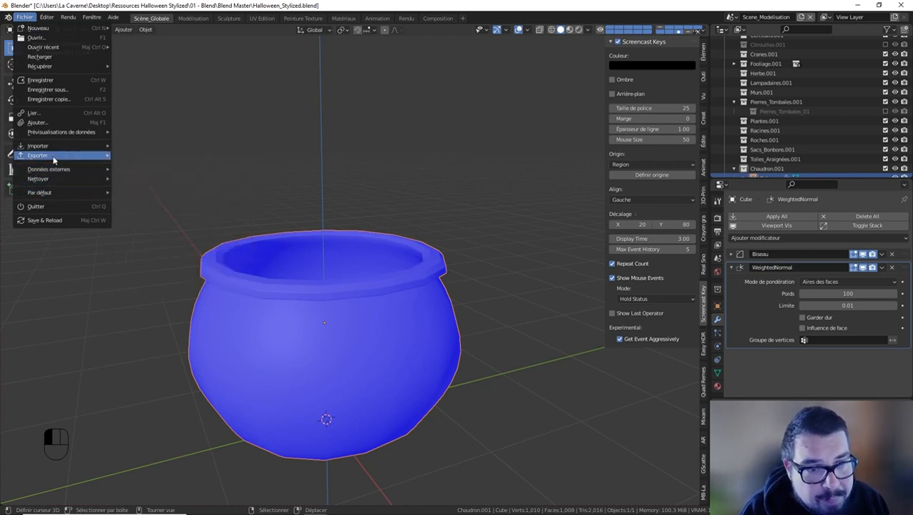
{"action": "left_click", "coordinate": [156, 232]}
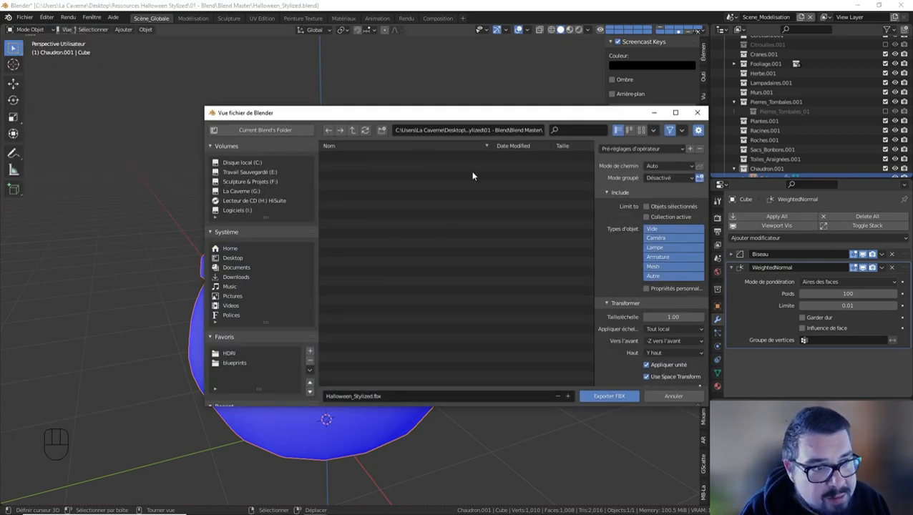
{"action": "left_click", "coordinate": [352, 131]}
{"action": "double_click", "coordinate": [338, 176]}
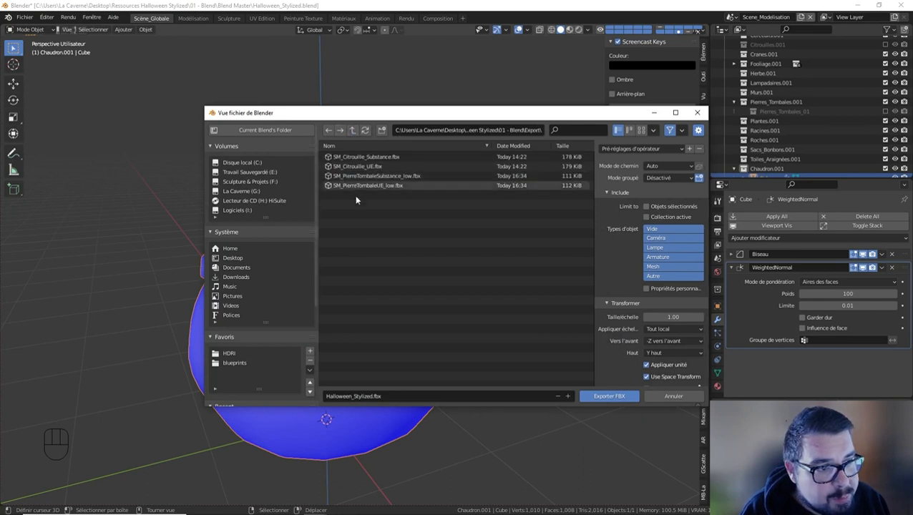
{"action": "left_click", "coordinate": [397, 397]}
{"action": "type", "text": "S"}
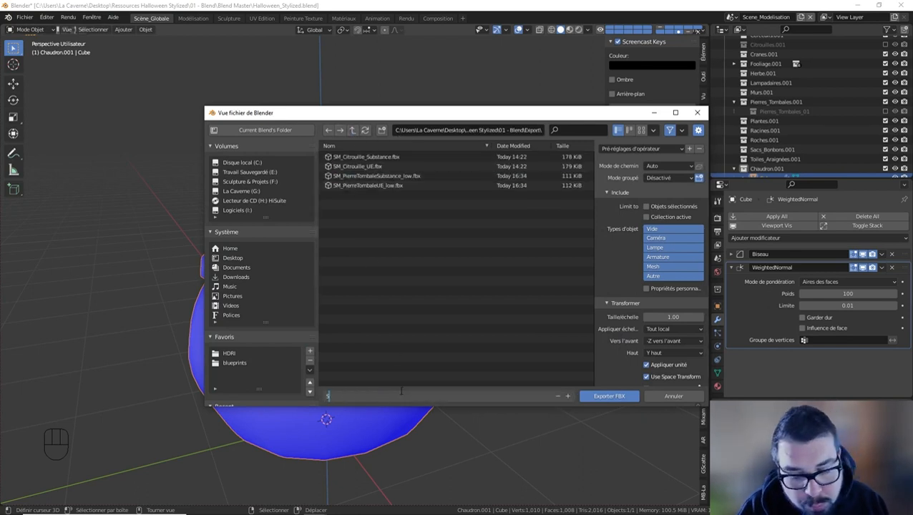
{"action": "type", "text": "M_Chaudron"}
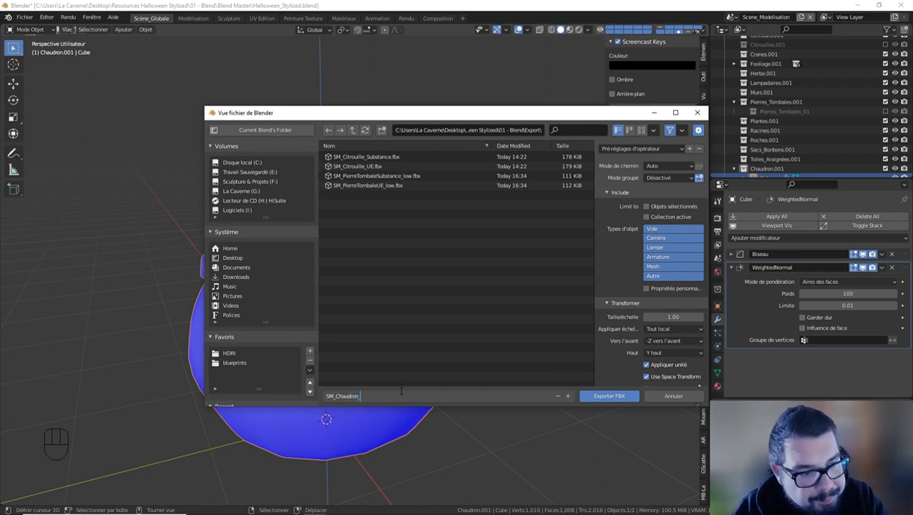
{"action": "type", "text": "_Substance"}
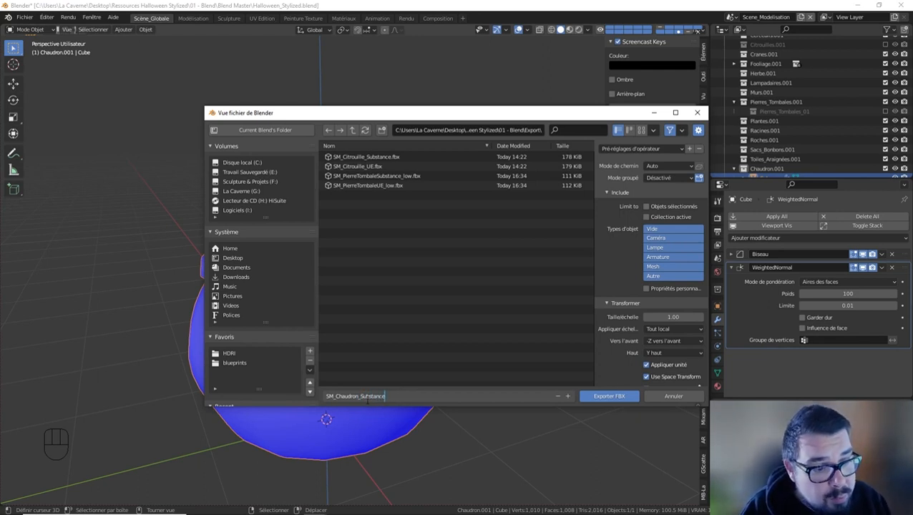
{"action": "left_click_drag", "start_coordinate": [356, 397], "coordinate": [326, 396]}
{"action": "key", "text": "ctrl+c"}
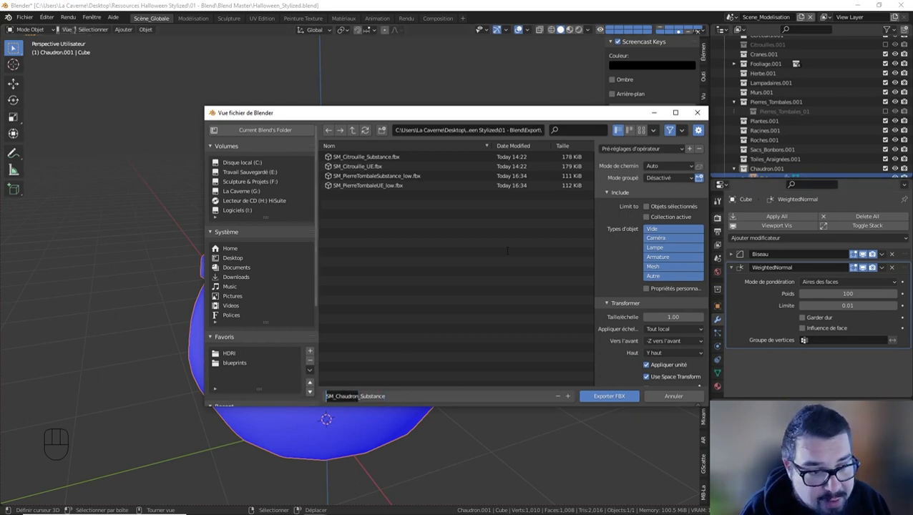
{"action": "left_click", "coordinate": [673, 396]}
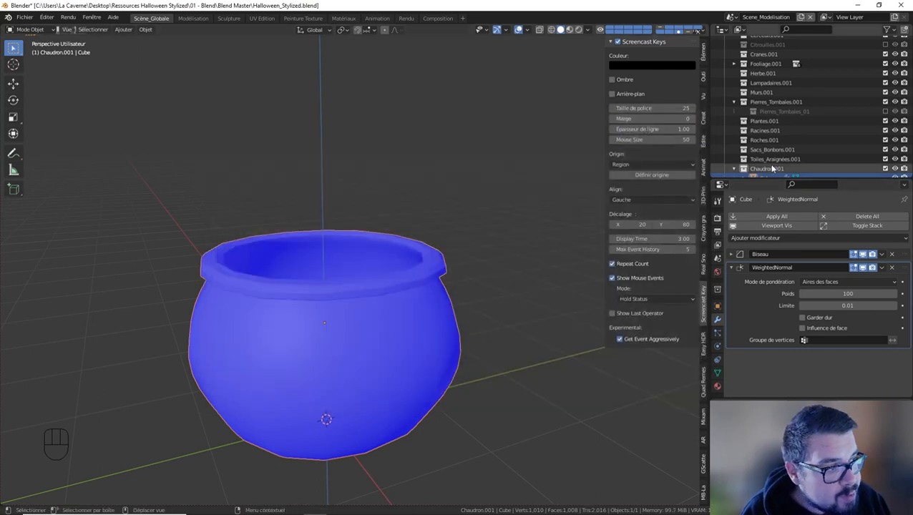
Rename the Cube object in the Chaudron.001 collection to SM_Chaudron using the copied name.
{"action": "scroll", "coordinate": [773, 174], "scroll_direction": "down", "scroll_amount": 1}
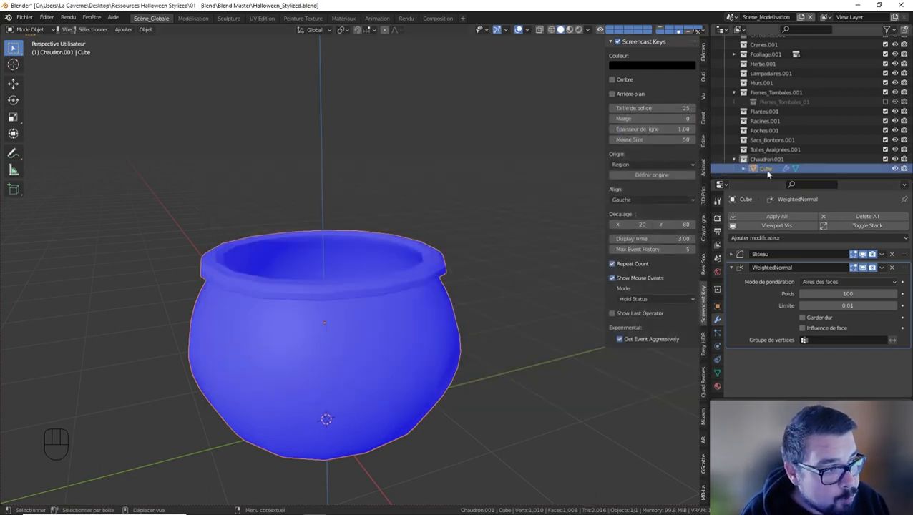
{"action": "double_click", "coordinate": [765, 169]}
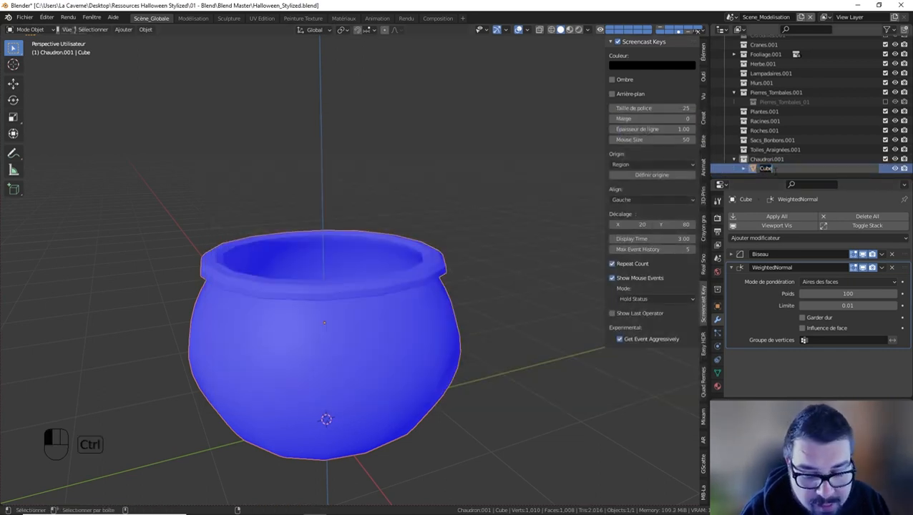
{"action": "key", "text": "ctrl+v"}
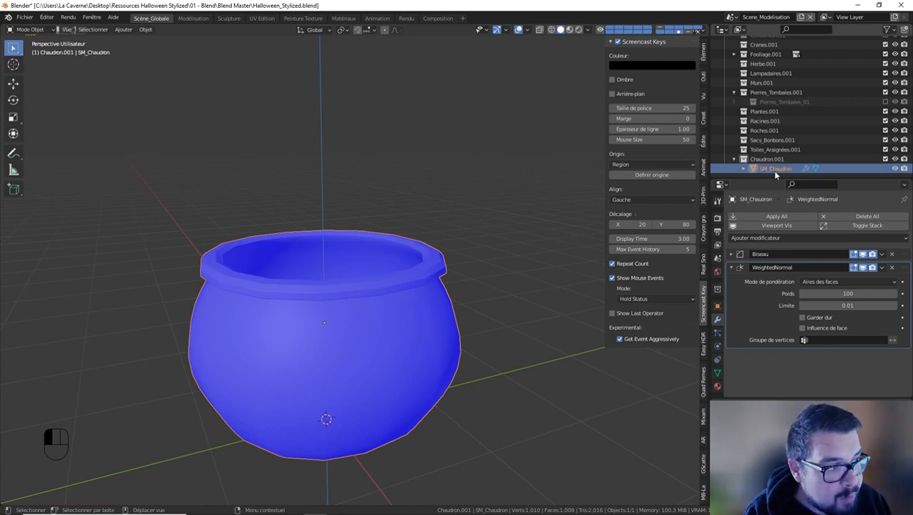
{"action": "key", "text": "Return"}
Start an FBX export of the cauldron and choose the project's Export folder as the destination.
{"action": "left_click", "coordinate": [24, 17]}
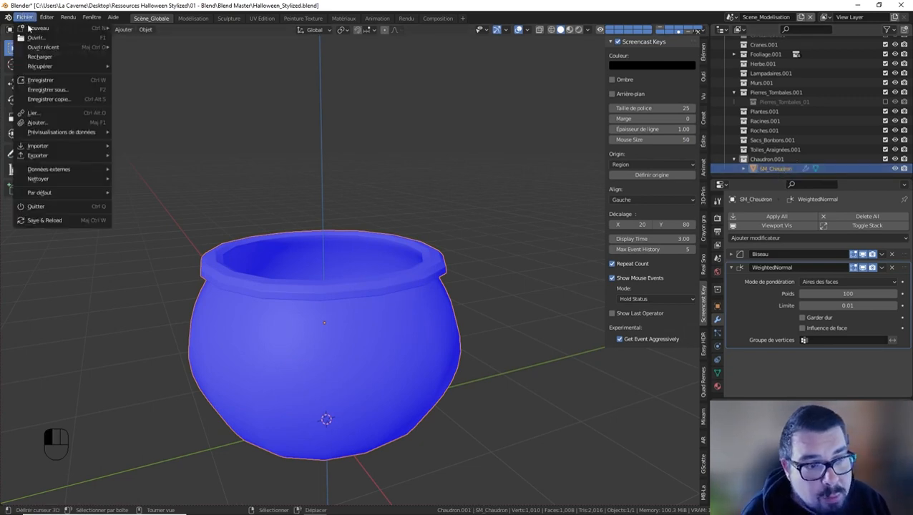
{"action": "mouse_move", "coordinate": [59, 155]}
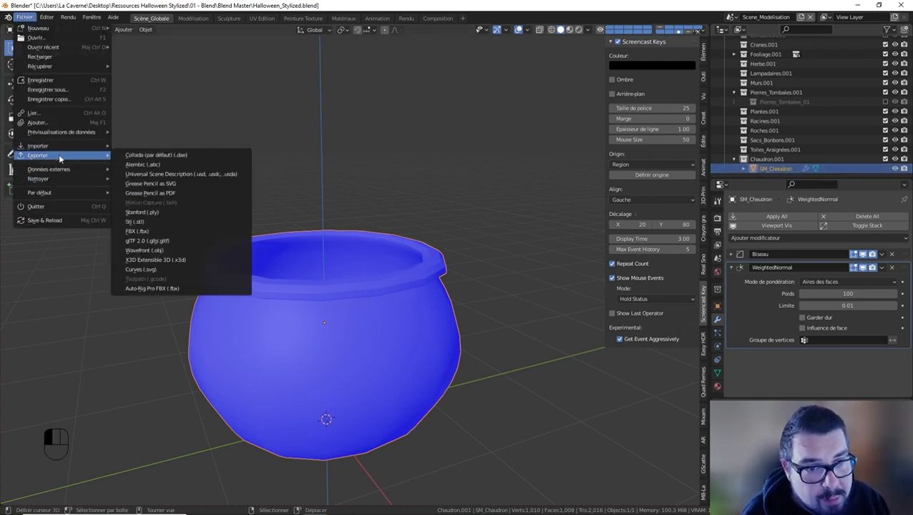
{"action": "left_click", "coordinate": [146, 233]}
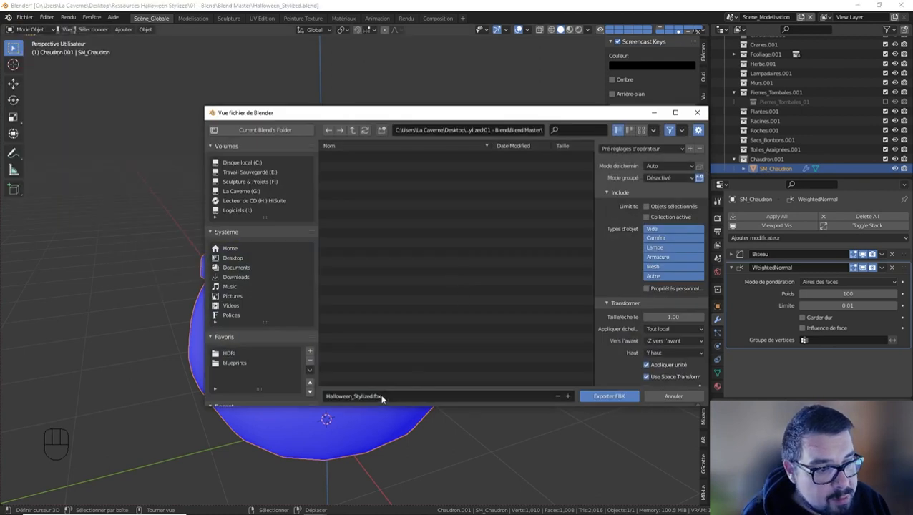
{"action": "scroll", "coordinate": [264, 366], "scroll_direction": "down", "scroll_amount": 3}
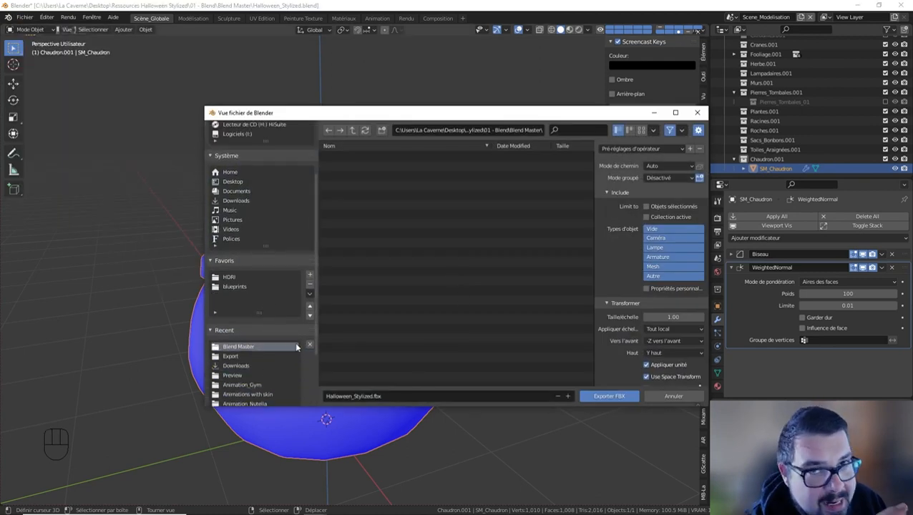
{"action": "scroll", "coordinate": [279, 344], "scroll_direction": "down", "scroll_amount": 1}
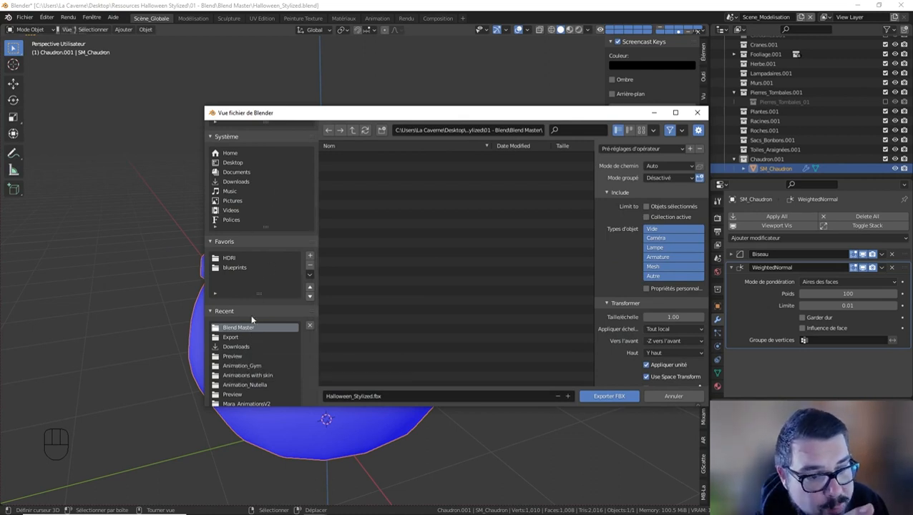
{"action": "scroll", "coordinate": [290, 164], "scroll_direction": "up", "scroll_amount": 4}
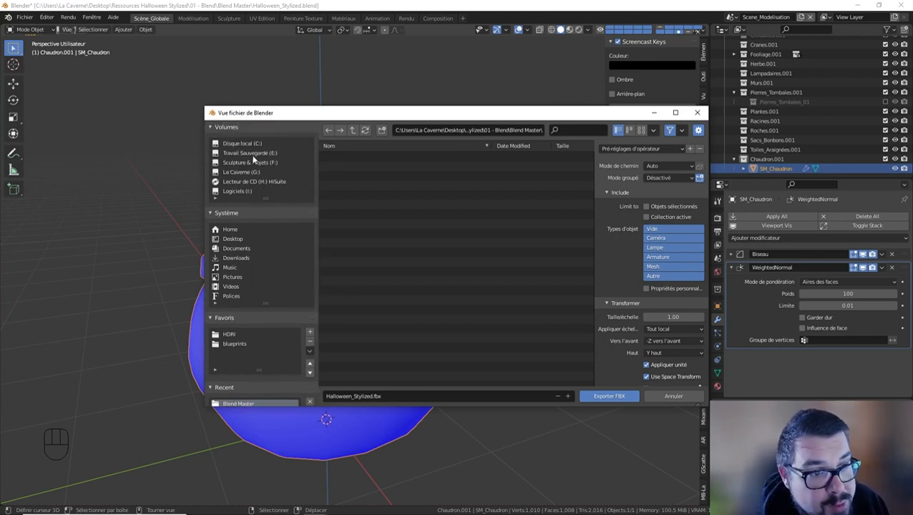
{"action": "scroll", "coordinate": [258, 336], "scroll_direction": "down", "scroll_amount": 4}
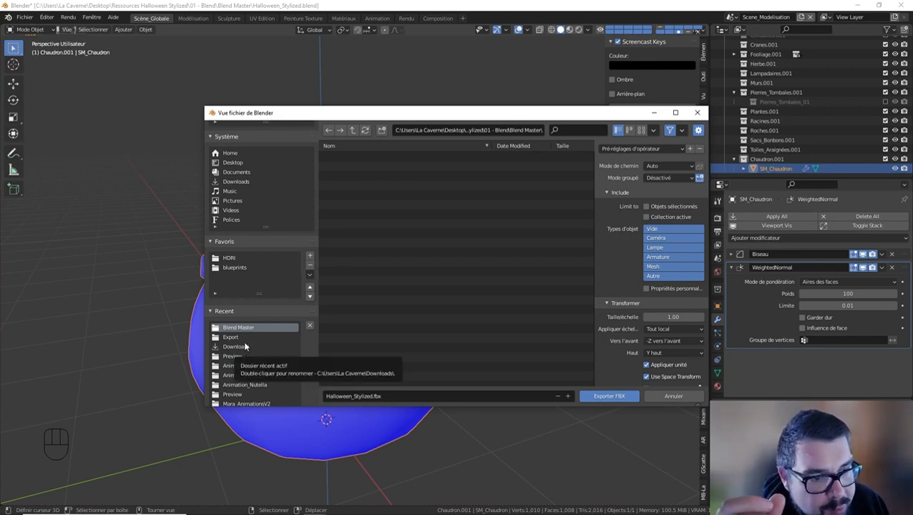
{"action": "left_click", "coordinate": [356, 132]}
{"action": "double_click", "coordinate": [341, 176]}
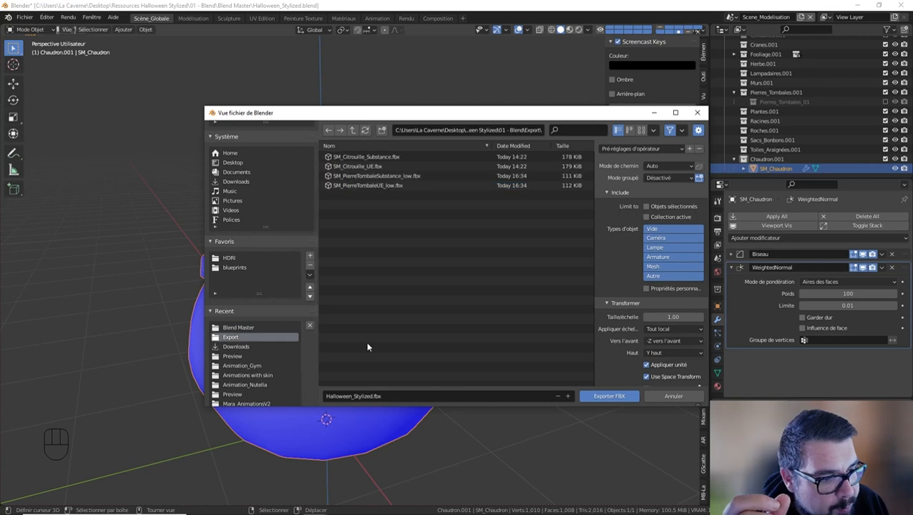
Name the export file SM_Chaudron_UE and export the FBX with the Export UE preset.
{"action": "left_click", "coordinate": [385, 398]}
{"action": "key", "text": "ctrl+v"}
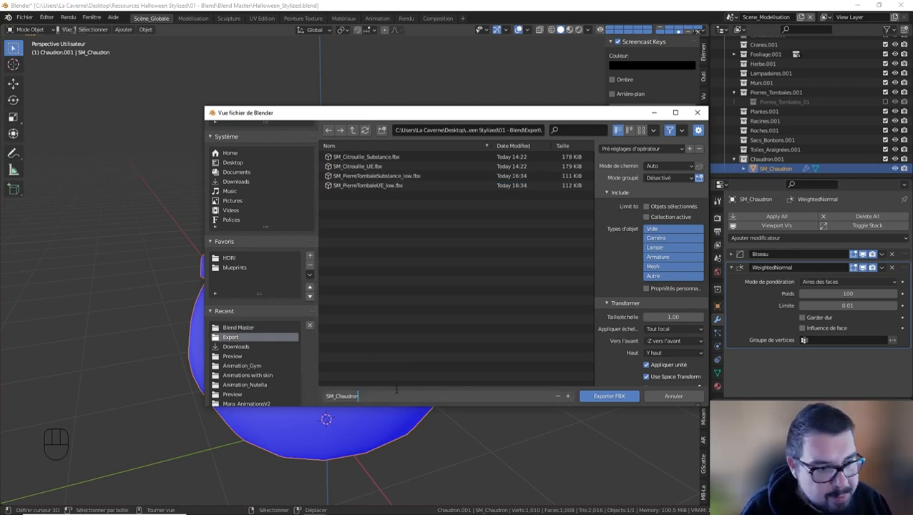
{"action": "type", "text": "_UE"}
{"action": "key", "text": "Return"}
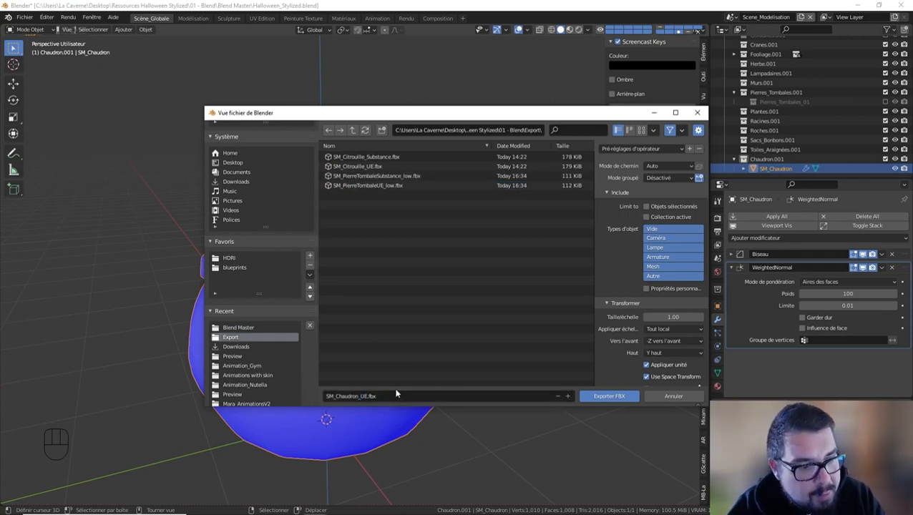
{"action": "left_click", "coordinate": [640, 149]}
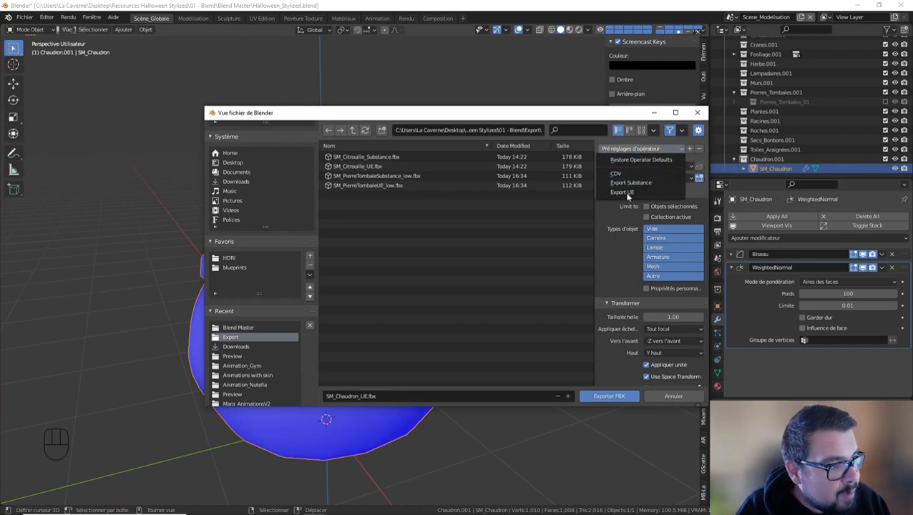
{"action": "left_click", "coordinate": [630, 190]}
{"action": "left_click", "coordinate": [613, 396]}
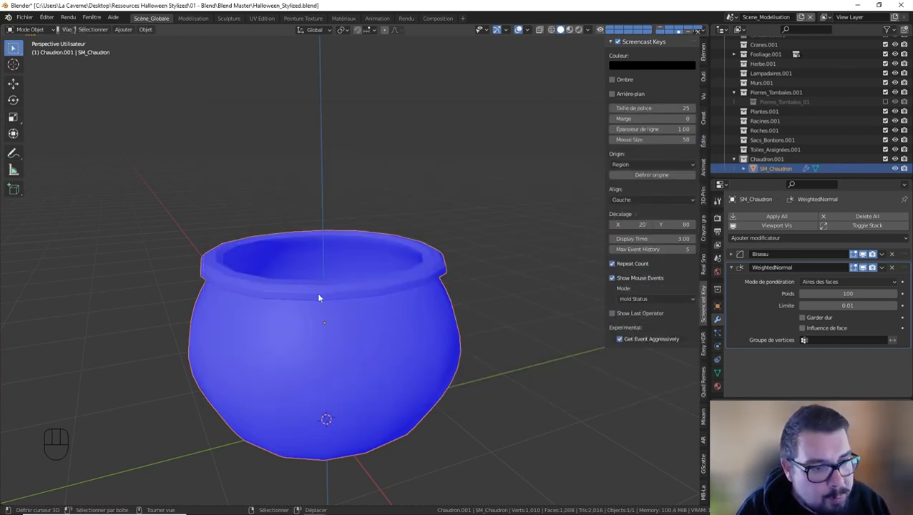
Start a second FBX export in the same folder and name the file SM_Chaudron_Substance.
{"action": "left_click", "coordinate": [25, 17]}
{"action": "mouse_move", "coordinate": [51, 157]}
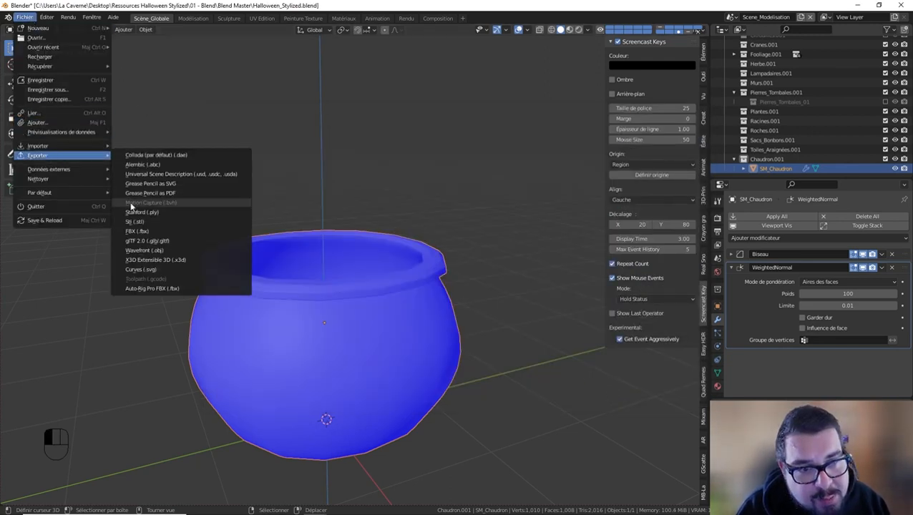
{"action": "left_click", "coordinate": [147, 233]}
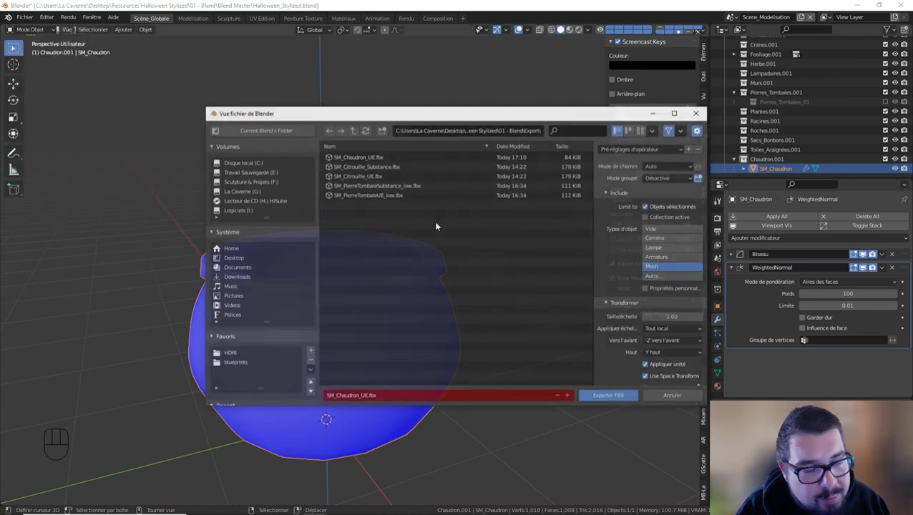
{"action": "left_click", "coordinate": [388, 398]}
{"action": "left_click", "coordinate": [364, 397]}
{"action": "left_click_drag", "start_coordinate": [361, 396], "coordinate": [466, 395]}
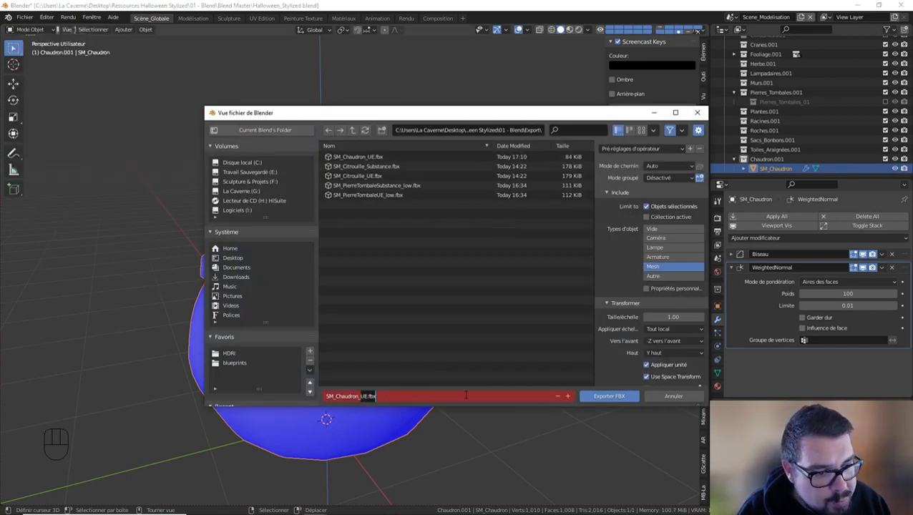
{"action": "type", "text": "sUBSTANC"}
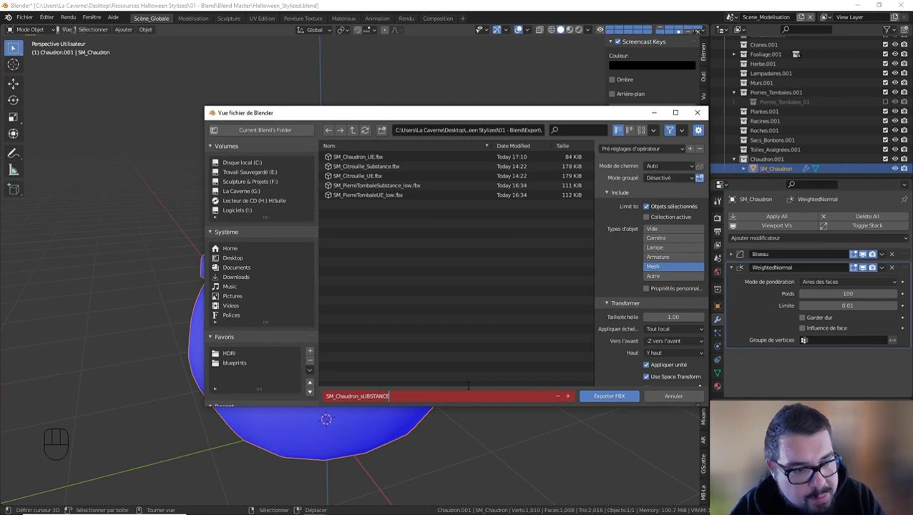
{"action": "key", "text": "BackSpace"}
{"action": "key", "text": "BackSpace"}
{"action": "key", "text": "BackSpace"}
{"action": "key", "text": "BackSpace"}
{"action": "key", "text": "BackSpace"}
{"action": "key", "text": "BackSpace"}
{"action": "key", "text": "BackSpace"}
{"action": "key", "text": "BackSpace"}
{"action": "type", "text": "S"}
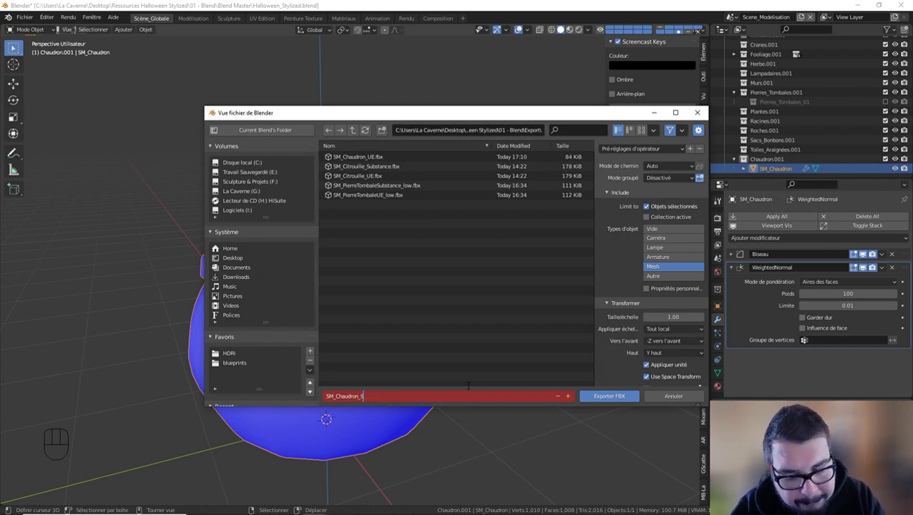
{"action": "type", "text": "ubstance"}
{"action": "key", "text": "Return"}
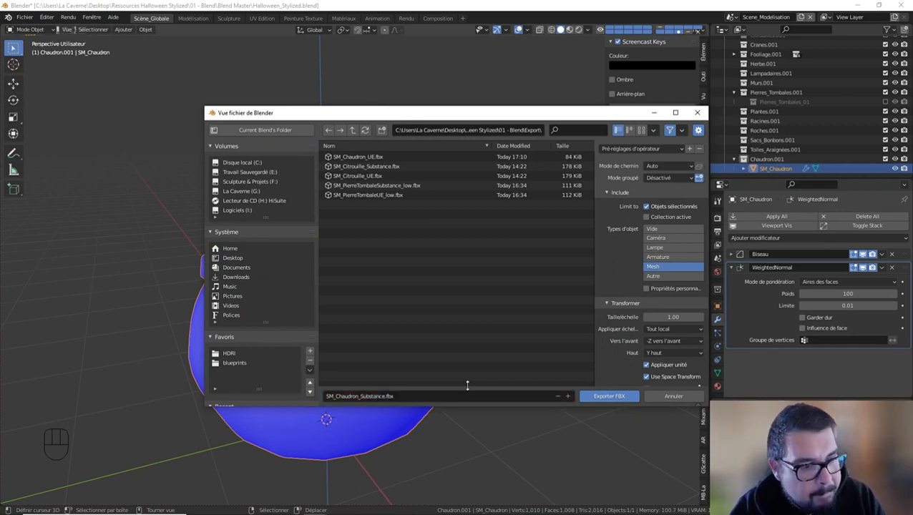
Apply the Export Substance preset and export the FBX file.
{"action": "left_click", "coordinate": [679, 148]}
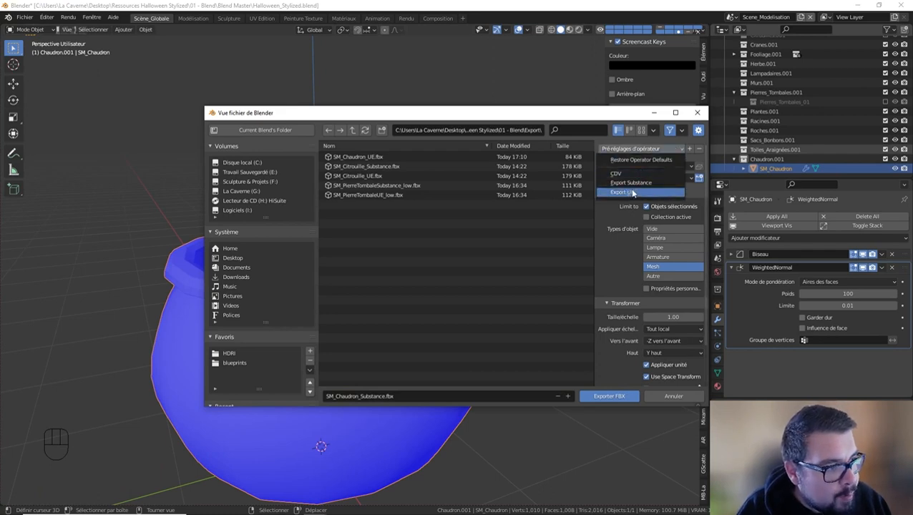
{"action": "left_click", "coordinate": [642, 184]}
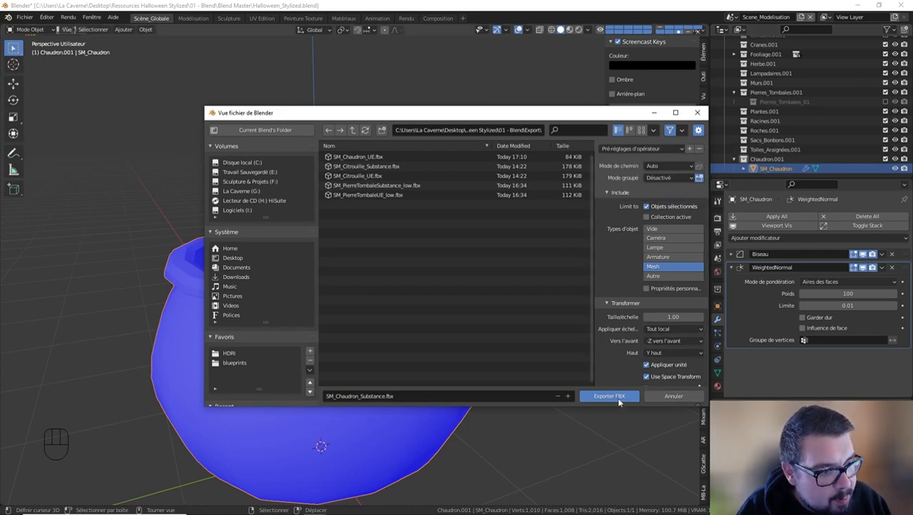
{"action": "left_click", "coordinate": [616, 397]}
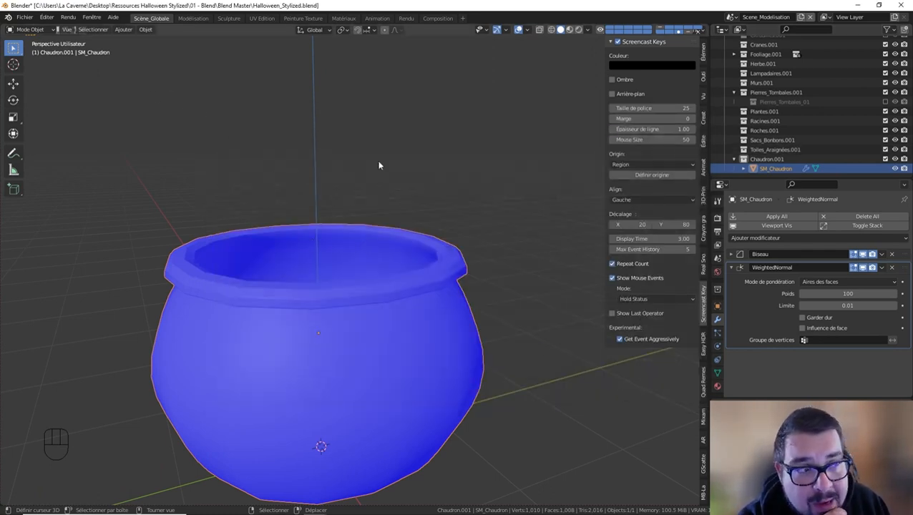
Exclude the Chaudron.001 collection from the view layer and hide the viewport's sidebar.
{"action": "left_click", "coordinate": [885, 159]}
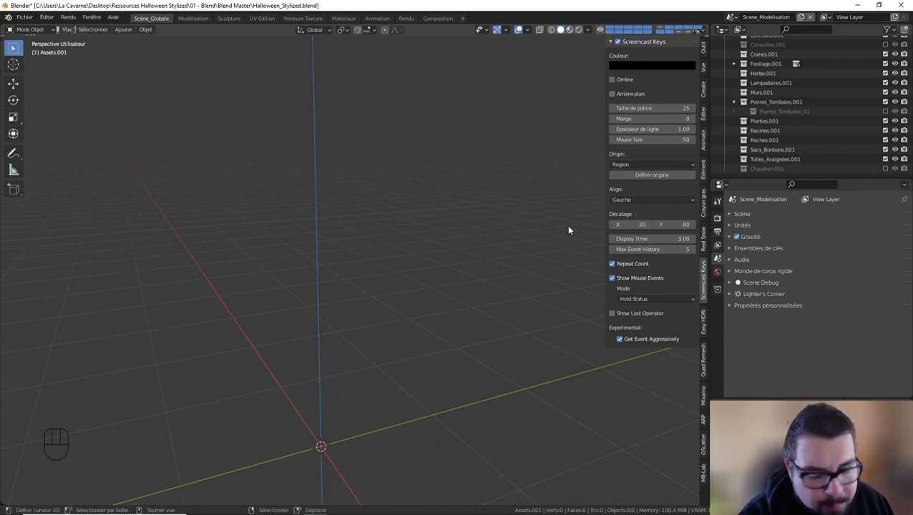
{"action": "key", "text": "n"}
{"action": "middle_click_drag", "start_coordinate": [540, 240], "coordinate": [503, 245]}
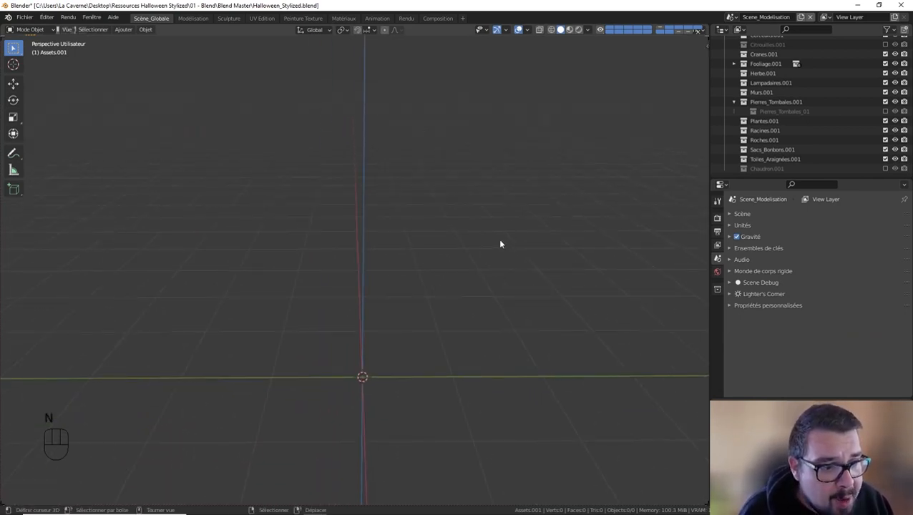
{"action": "key", "text": "super"}
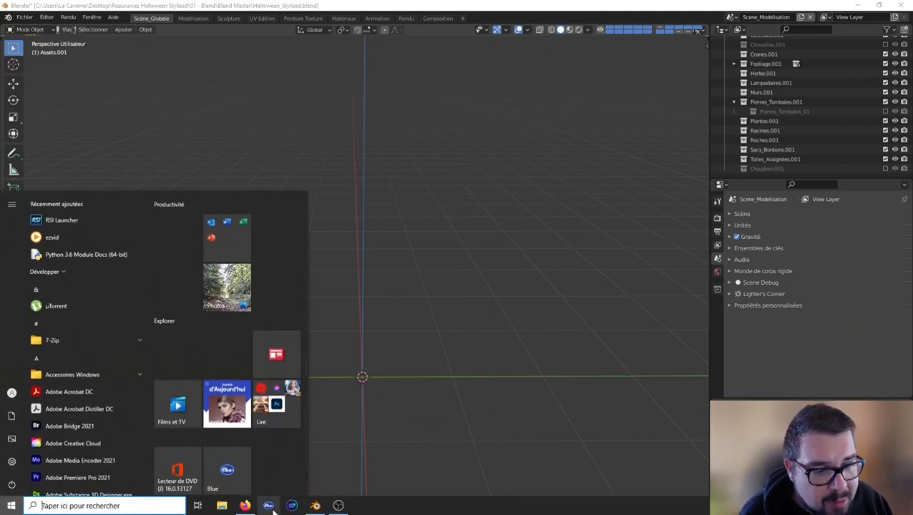
{"action": "key", "text": "super"}
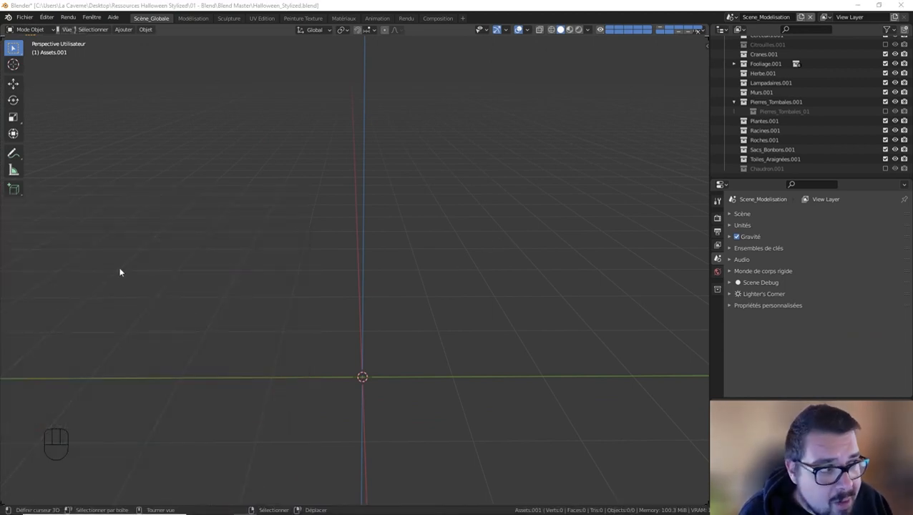